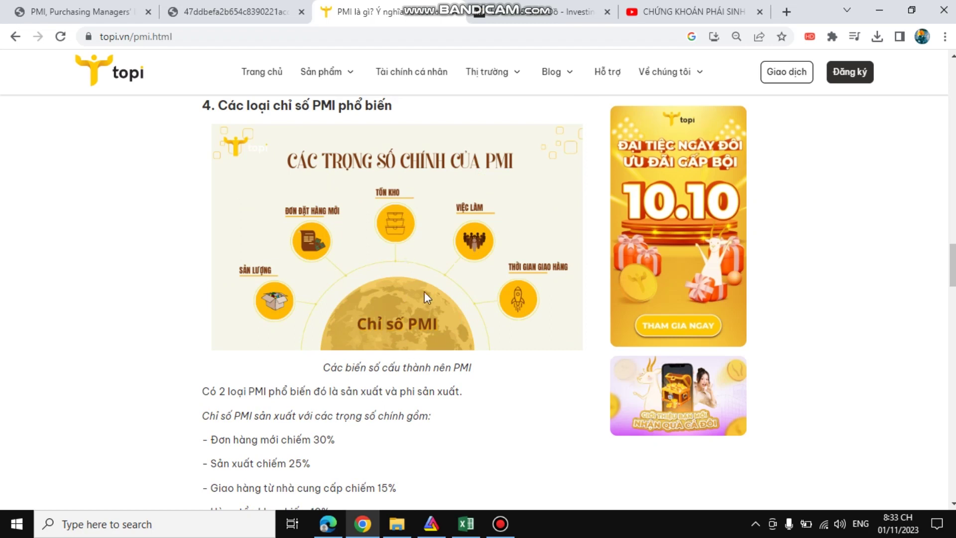
Step: Read the component weights of the manufacturing PMI in section 4 of the article, highlighting the individual entries
{"action": "scroll", "coordinate": [420, 324], "scroll_direction": "down", "scroll_amount": 1}
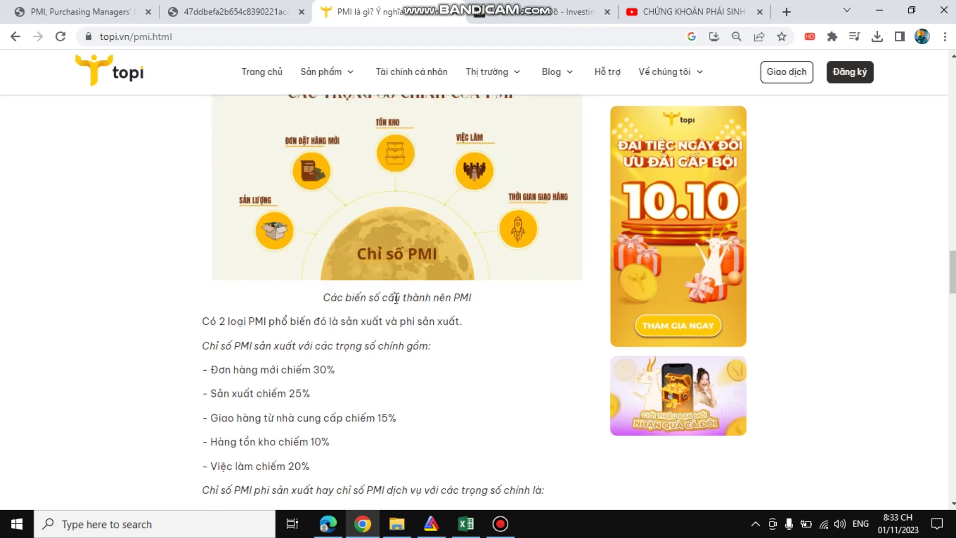
{"action": "scroll", "coordinate": [389, 294], "scroll_direction": "up", "scroll_amount": 1}
{"action": "scroll", "coordinate": [412, 292], "scroll_direction": "down", "scroll_amount": 1}
{"action": "scroll", "coordinate": [341, 364], "scroll_direction": "down", "scroll_amount": 1}
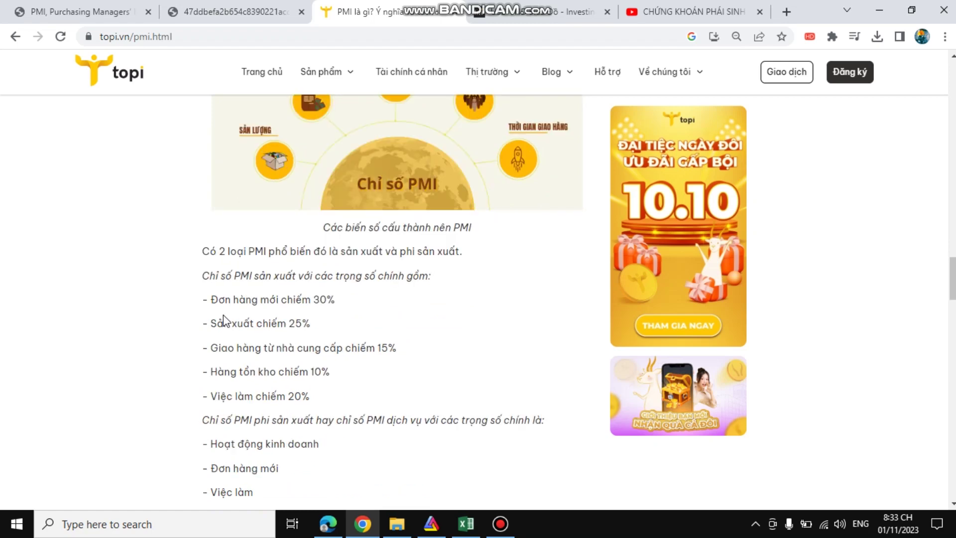
{"action": "left_click_drag", "start_coordinate": [212, 301], "coordinate": [342, 306]}
{"action": "left_click", "coordinate": [354, 305]}
{"action": "left_click_drag", "start_coordinate": [213, 301], "coordinate": [341, 301]}
{"action": "left_click", "coordinate": [343, 301]}
{"action": "left_click_drag", "start_coordinate": [287, 324], "coordinate": [358, 324]}
{"action": "left_click", "coordinate": [359, 325]}
{"action": "left_click_drag", "start_coordinate": [407, 352], "coordinate": [377, 349]}
{"action": "left_click_drag", "start_coordinate": [312, 374], "coordinate": [342, 374]}
{"action": "left_click", "coordinate": [292, 398]}
Step: Review the article's sections on the PMI definition, its role, its calculation formula and how to read the index against 50
{"action": "scroll", "coordinate": [345, 383], "scroll_direction": "up", "scroll_amount": 3}
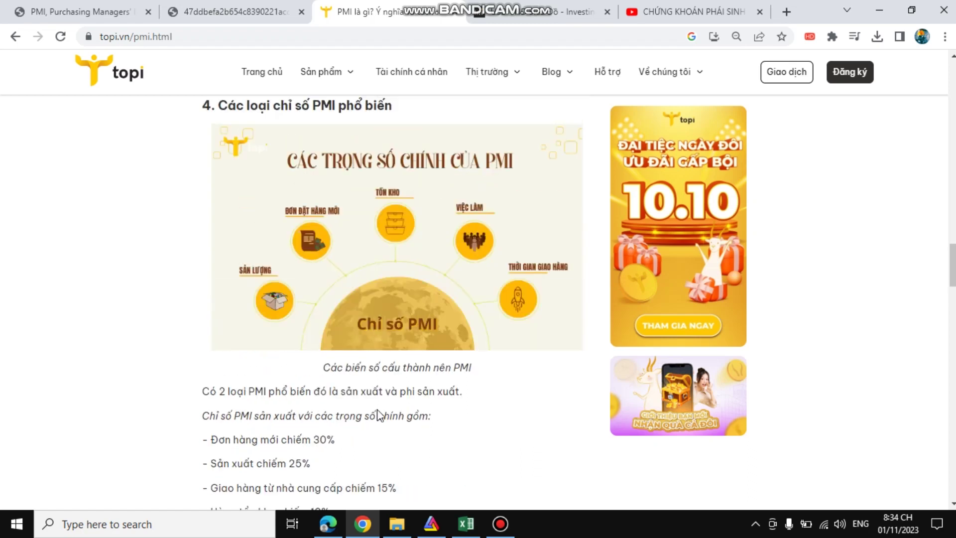
{"action": "scroll", "coordinate": [364, 326], "scroll_direction": "up", "scroll_amount": 15}
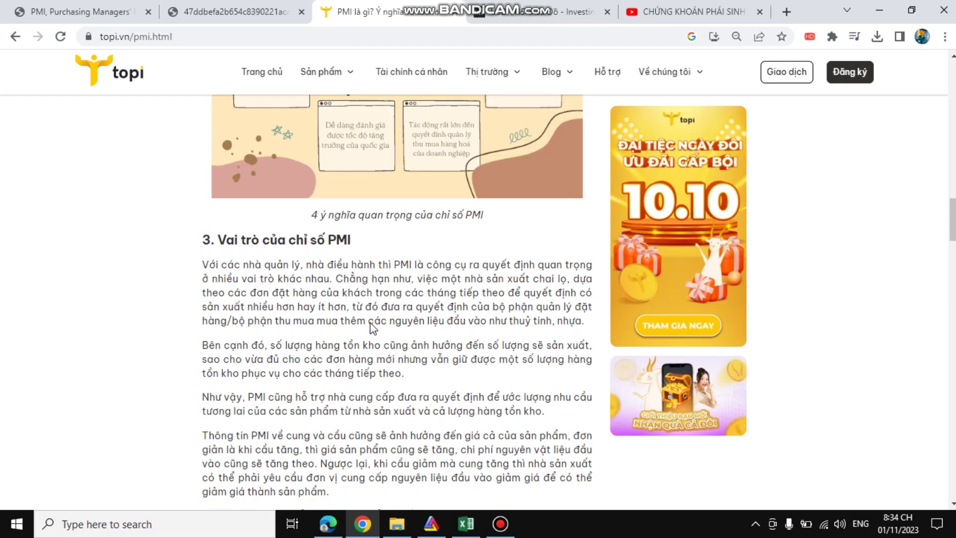
{"action": "scroll", "coordinate": [418, 311], "scroll_direction": "up", "scroll_amount": 12}
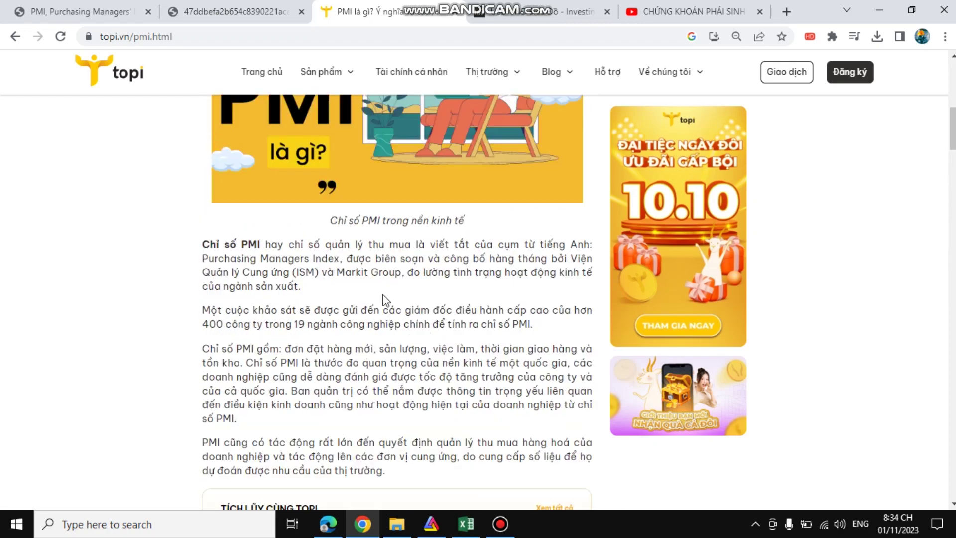
{"action": "scroll", "coordinate": [348, 311], "scroll_direction": "down", "scroll_amount": 20}
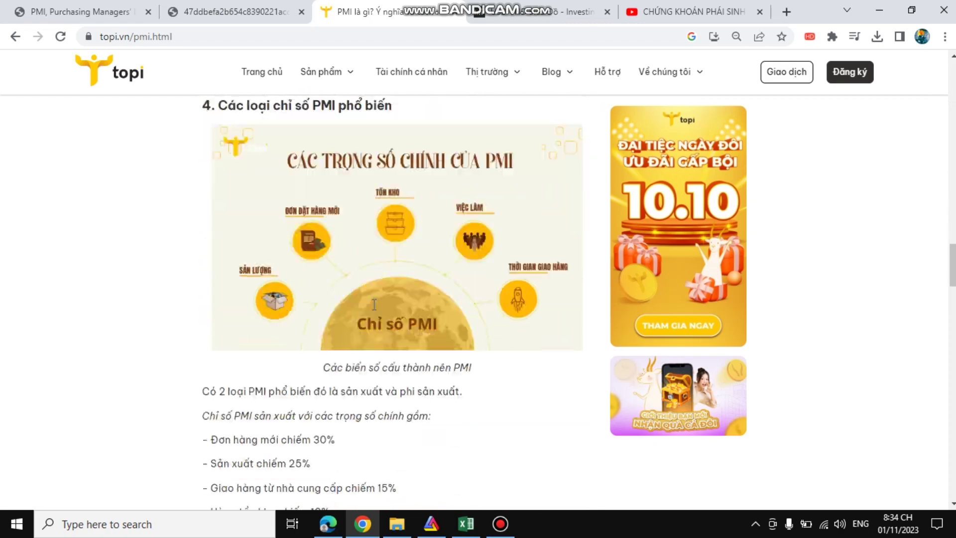
{"action": "scroll", "coordinate": [374, 304], "scroll_direction": "down", "scroll_amount": 10}
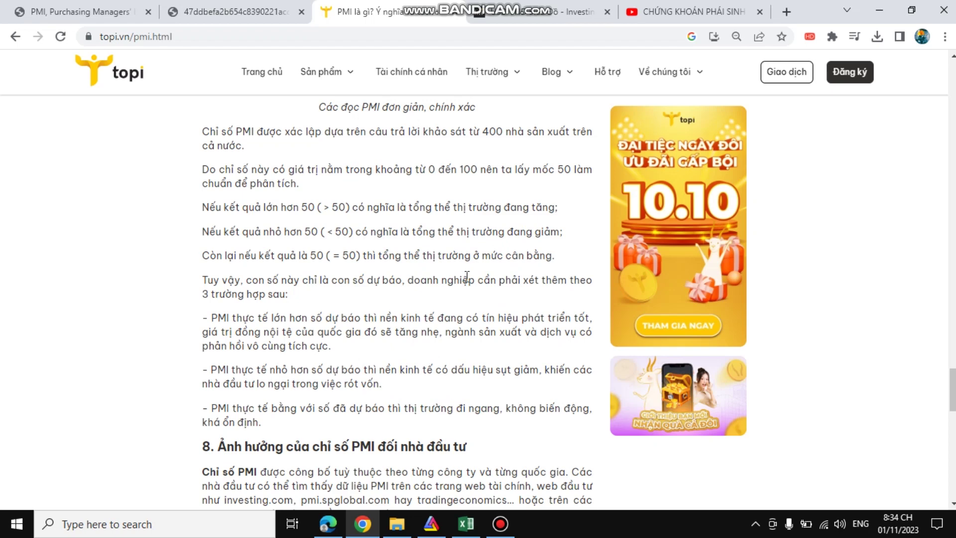
{"action": "scroll", "coordinate": [513, 267], "scroll_direction": "up", "scroll_amount": 1}
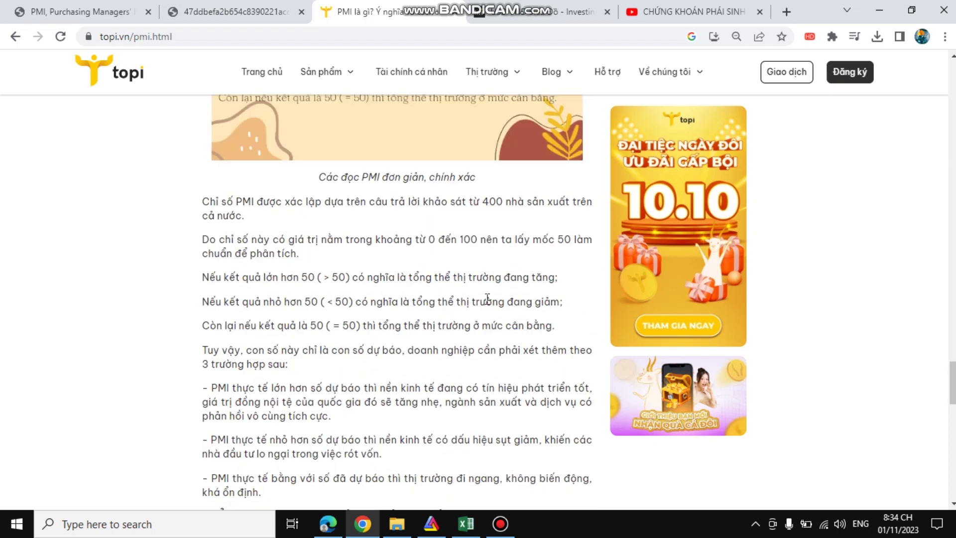
{"action": "scroll", "coordinate": [407, 307], "scroll_direction": "up", "scroll_amount": 5}
{"action": "scroll", "coordinate": [431, 307], "scroll_direction": "down", "scroll_amount": 5}
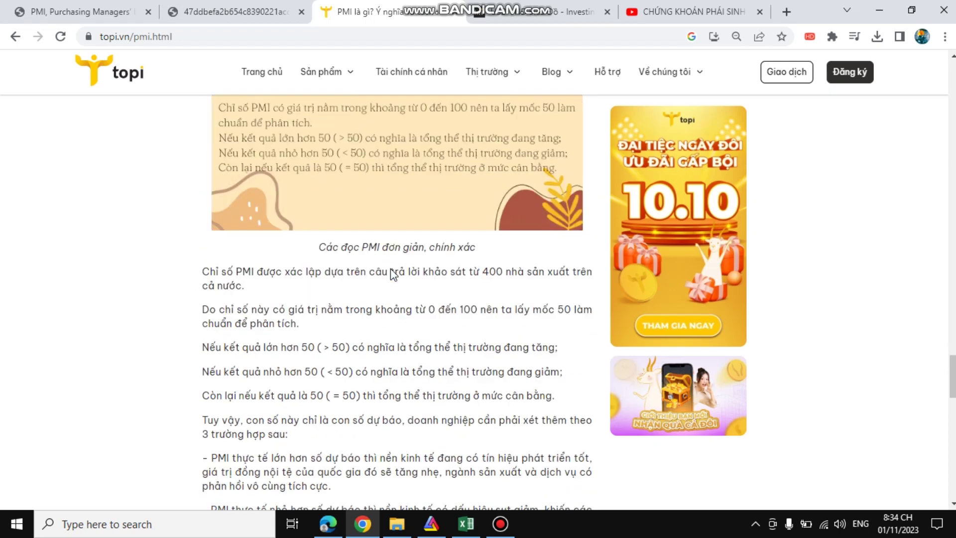
{"action": "scroll", "coordinate": [401, 301], "scroll_direction": "up", "scroll_amount": 20}
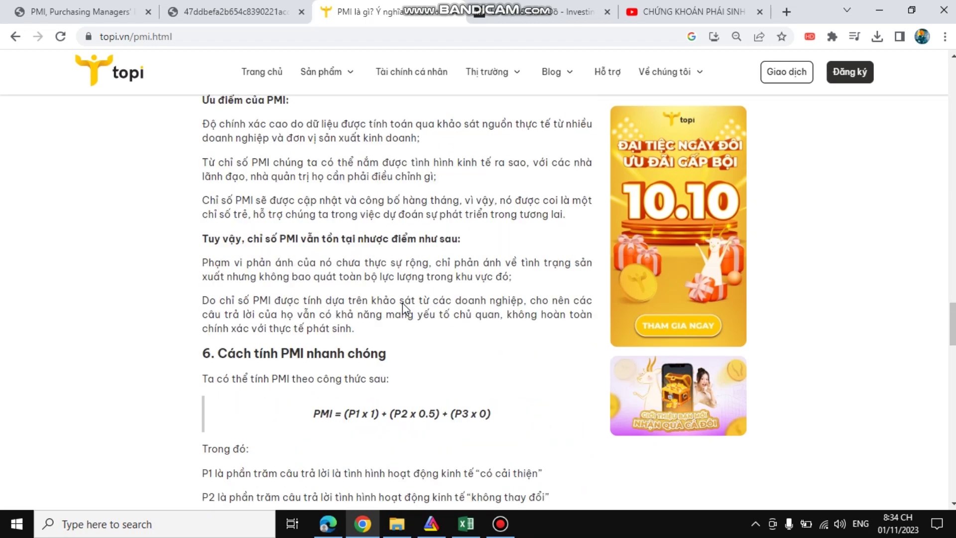
{"action": "scroll", "coordinate": [406, 289], "scroll_direction": "up", "scroll_amount": 3}
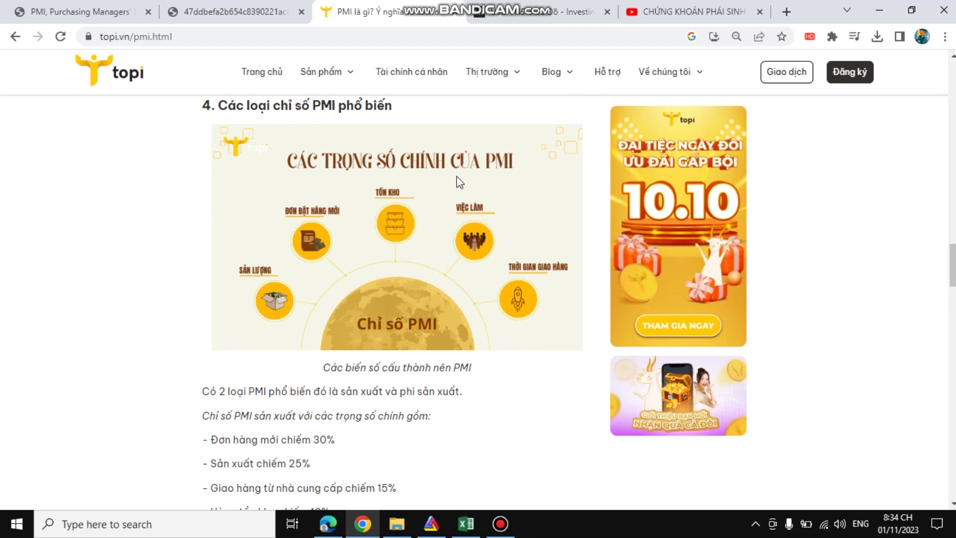
Step: Switch to the Excel stock valuation workbook and examine the title, source link and load counter on the DATA(NHAP) sheet
{"action": "left_click", "coordinate": [459, 522]}
{"action": "left_click", "coordinate": [408, 487]}
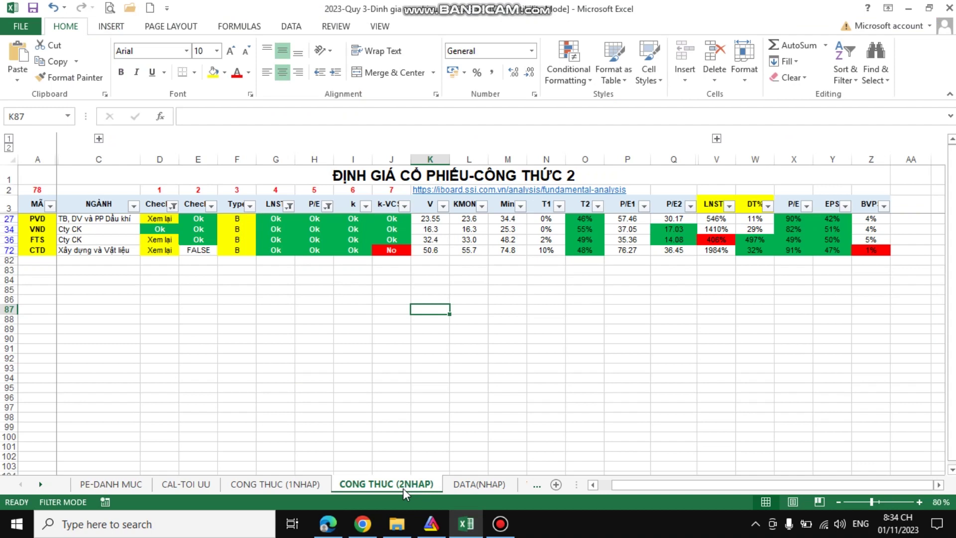
{"action": "left_click", "coordinate": [456, 487]}
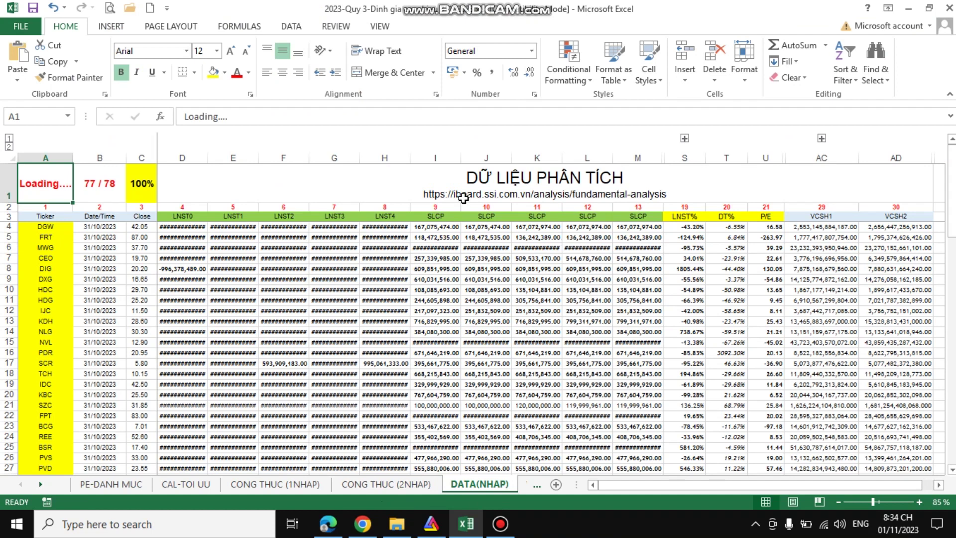
{"action": "left_click", "coordinate": [532, 174]}
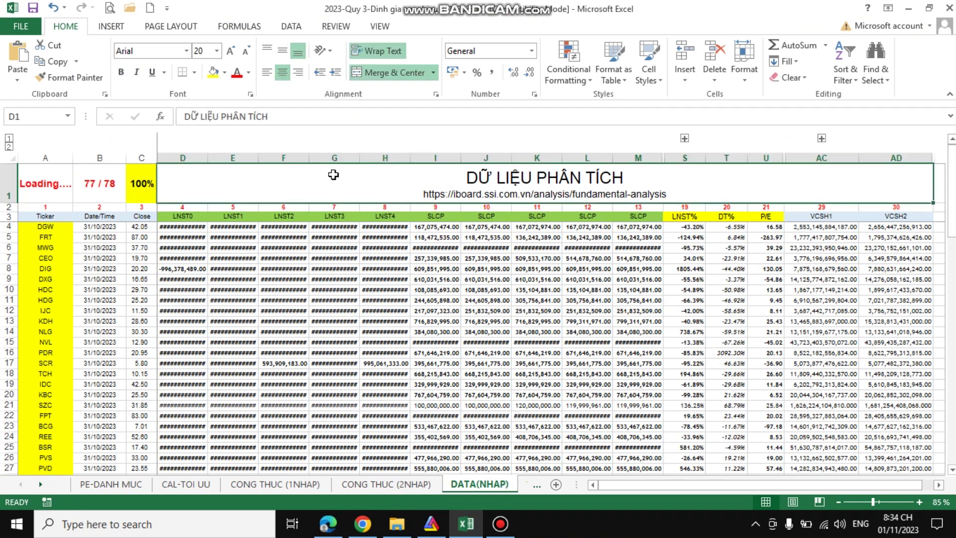
{"action": "left_click", "coordinate": [92, 179]}
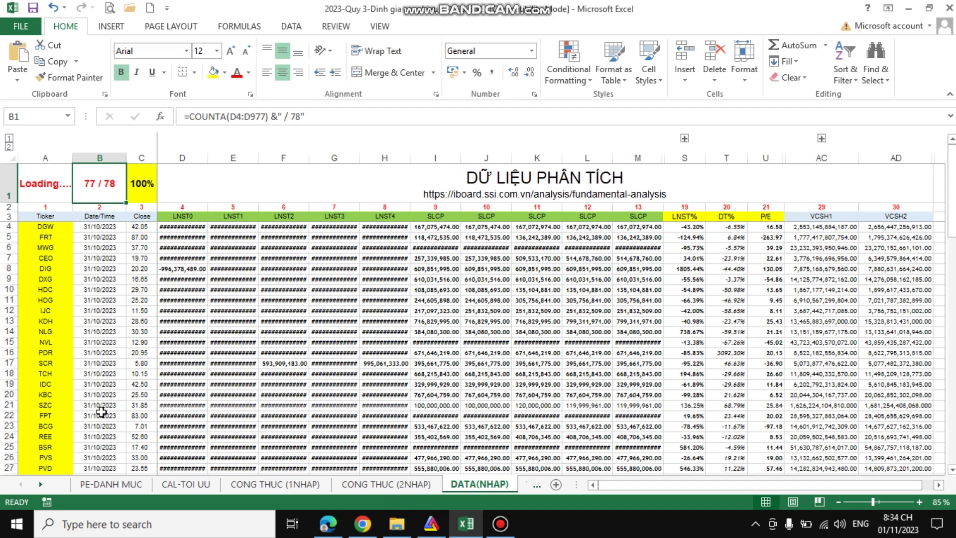
Step: Remove the filter from the valuation table on the CONG THUC (1NHAP) sheet
{"action": "left_click", "coordinate": [255, 486]}
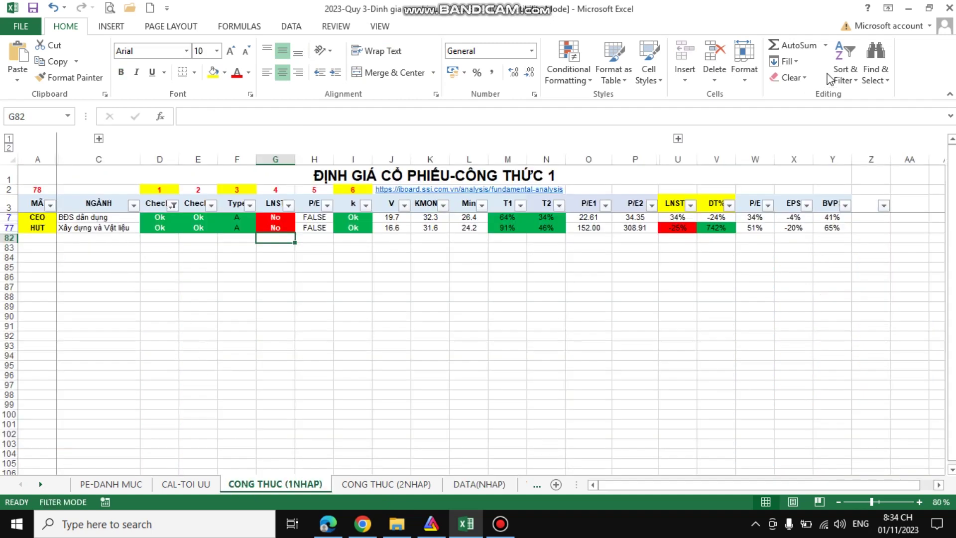
{"action": "left_click", "coordinate": [846, 70]}
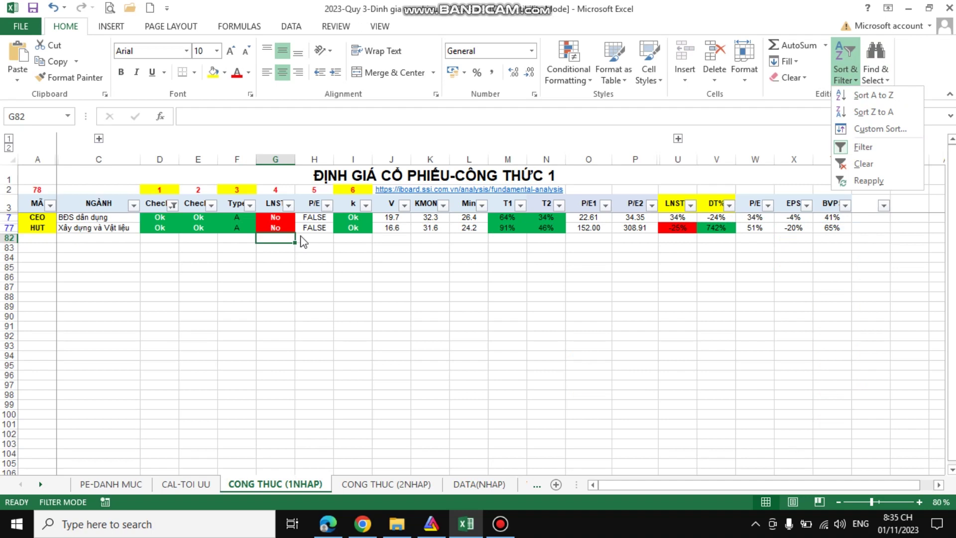
{"action": "left_click", "coordinate": [280, 237]}
{"action": "left_click", "coordinate": [845, 70]}
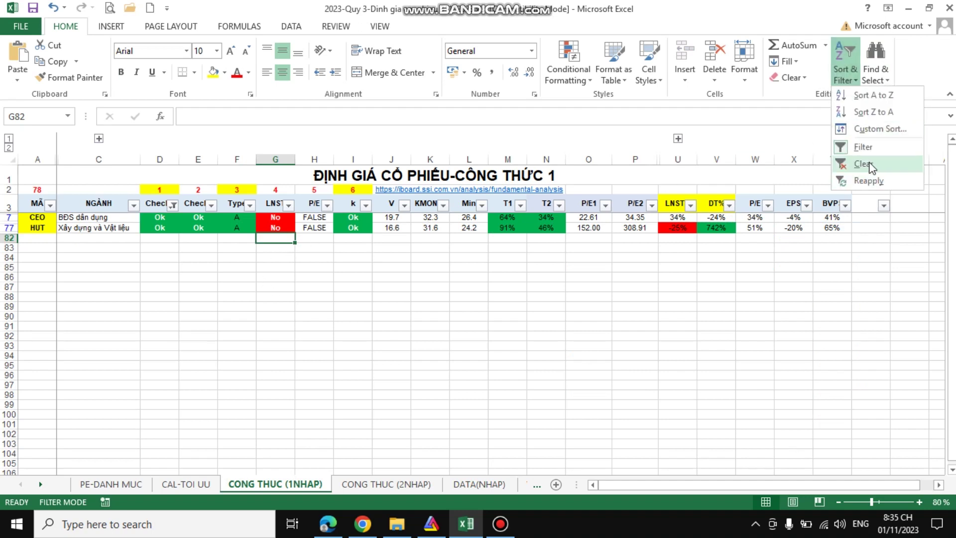
{"action": "left_click", "coordinate": [877, 163]}
{"action": "left_click_drag", "start_coordinate": [37, 218], "coordinate": [85, 137]}
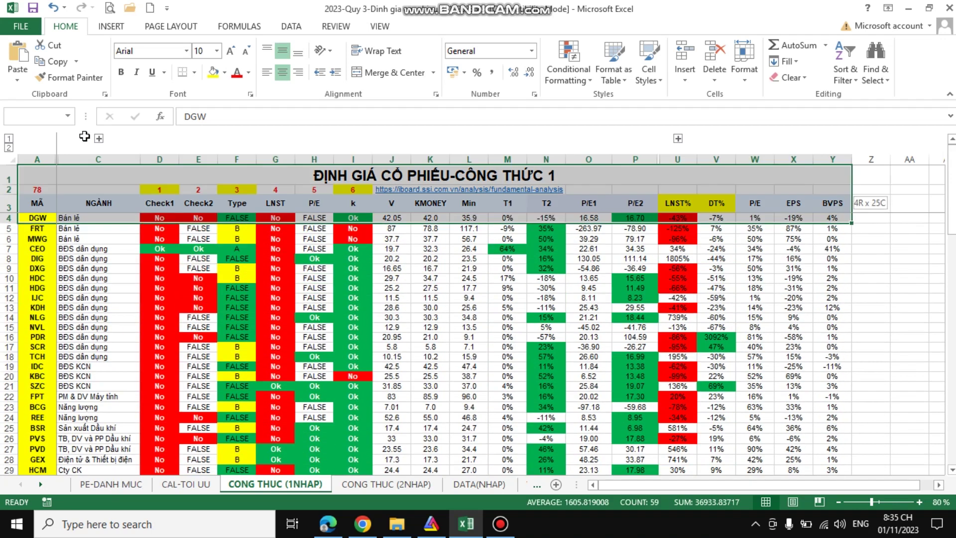
{"action": "left_click", "coordinate": [90, 259]}
Step: Turn off the filter on the valuation table of the CONG THUC (2NHAP) sheet
{"action": "left_click", "coordinate": [374, 486]}
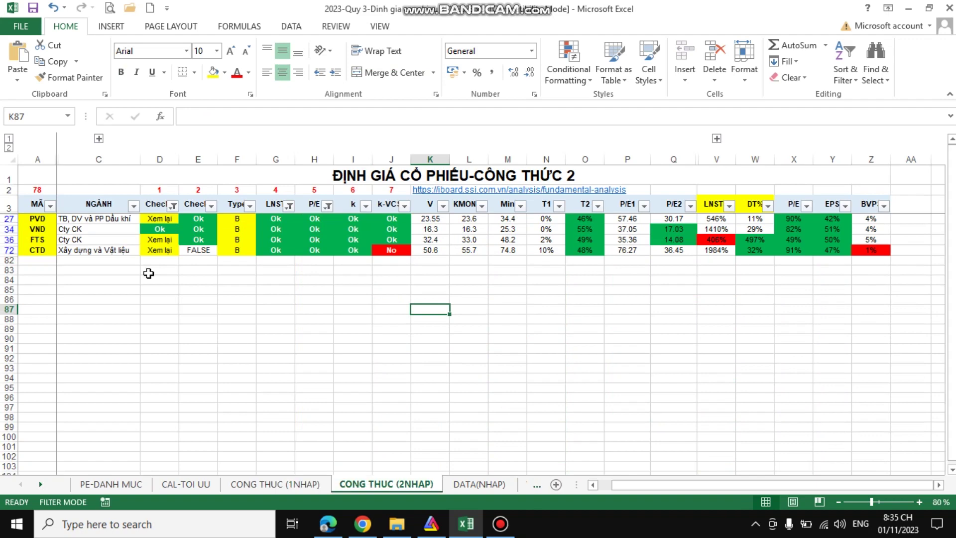
{"action": "left_click", "coordinate": [847, 75]}
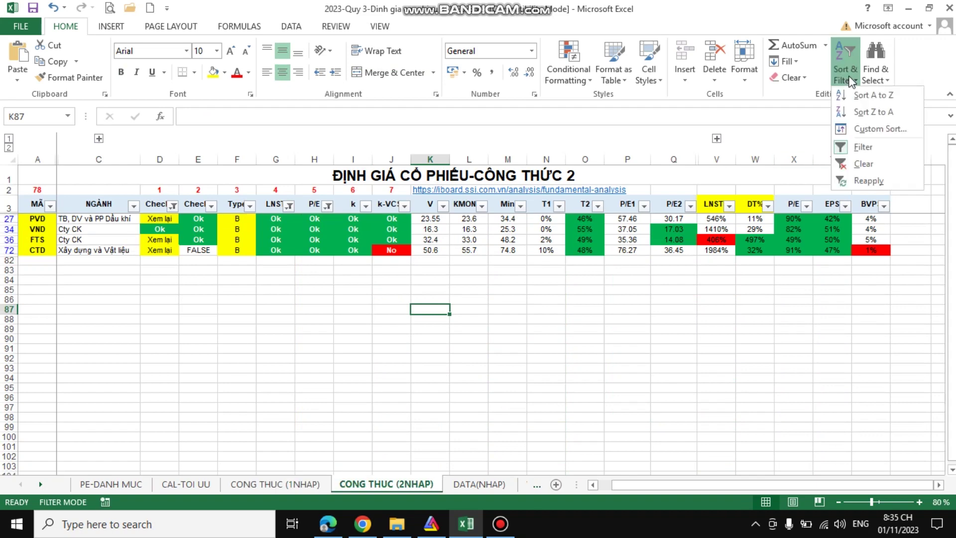
{"action": "left_click", "coordinate": [862, 147]}
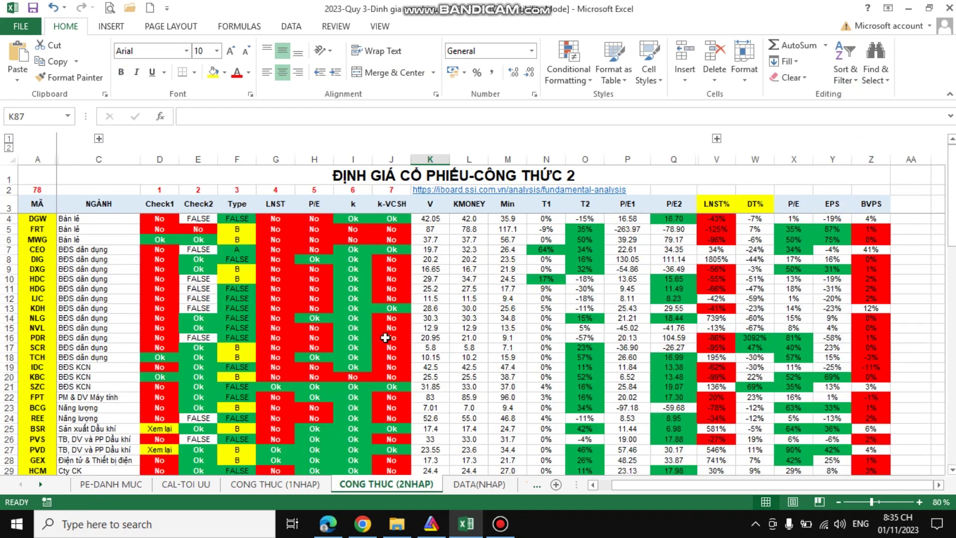
Step: Examine the LNST0 to LNST4 and SLCP columns on the DATA(NHAP) sheet, using the DGW row as the example
{"action": "left_click", "coordinate": [466, 486]}
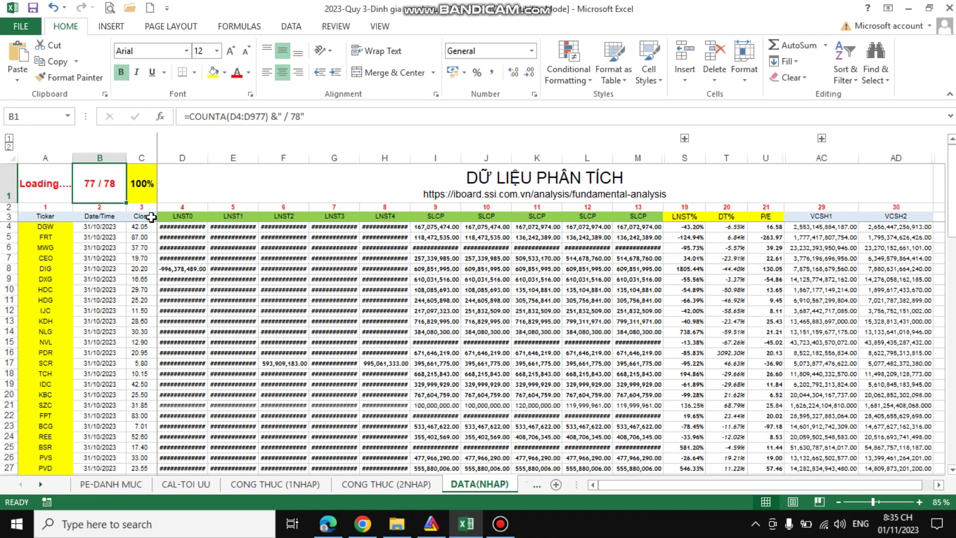
{"action": "left_click", "coordinate": [70, 209]}
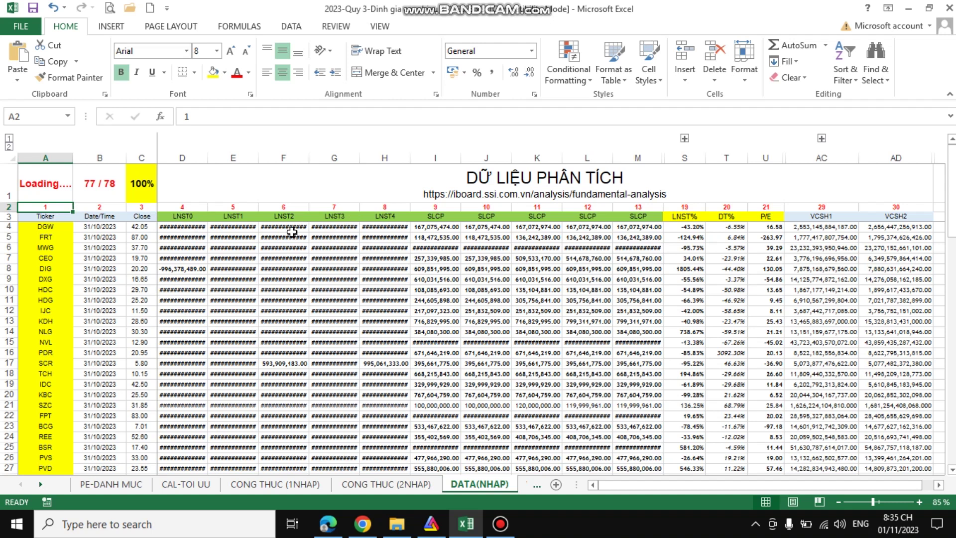
{"action": "left_click", "coordinate": [183, 228]}
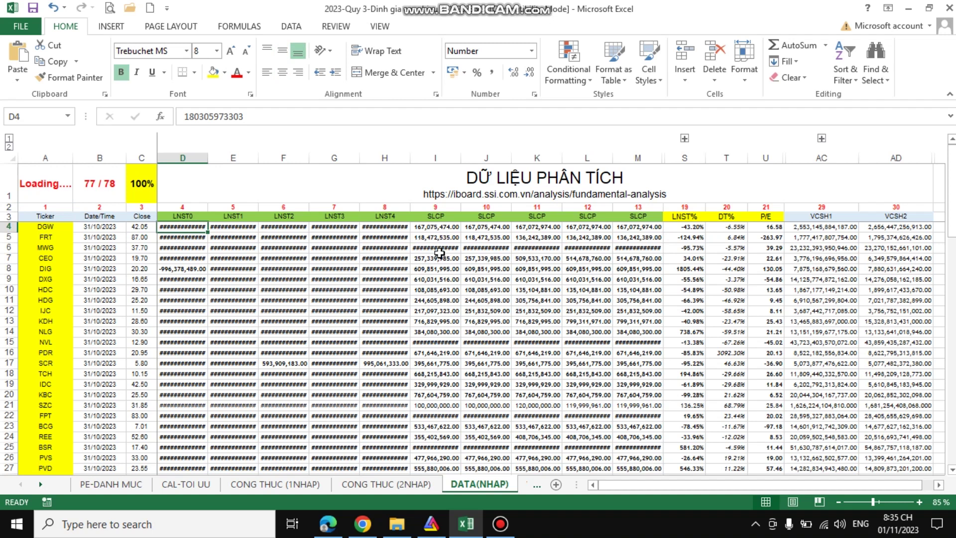
{"action": "left_click", "coordinate": [237, 225]}
{"action": "left_click_drag", "start_coordinate": [182, 216], "coordinate": [626, 218]}
{"action": "left_click_drag", "start_coordinate": [441, 228], "coordinate": [633, 229]}
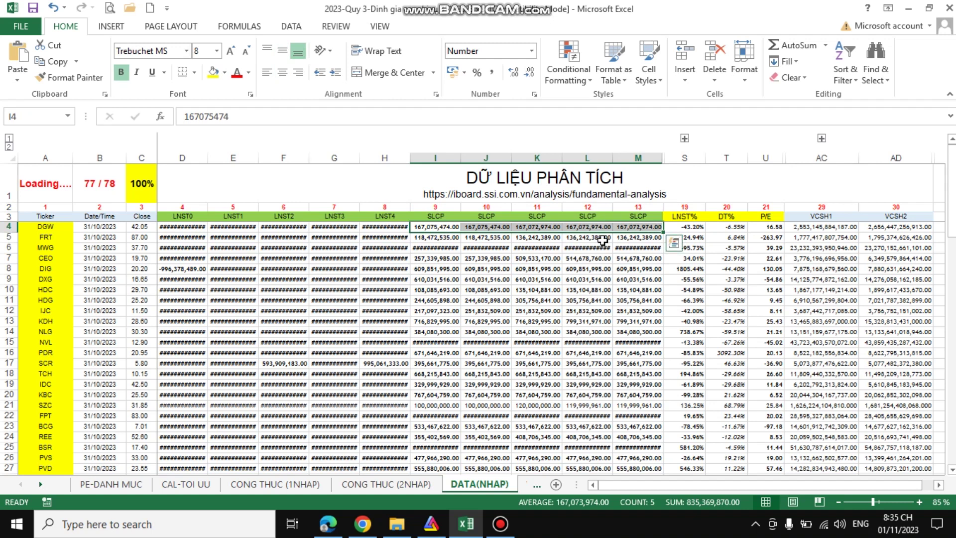
Step: Examine the LNST%, P/E, VCSH1 and VCSH2 columns on the DATA(NHAP) sheet, the remaining tickers and the data source link
{"action": "left_click", "coordinate": [695, 225]}
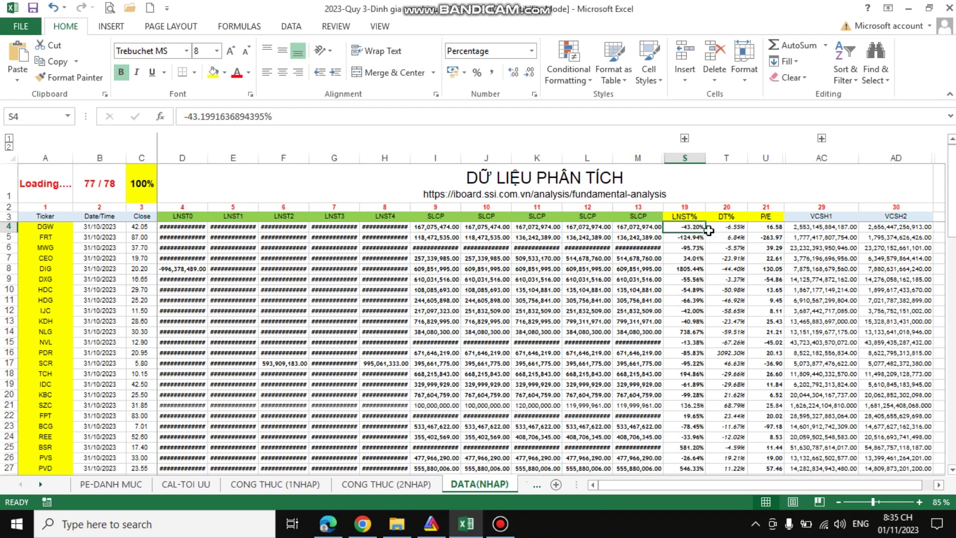
{"action": "left_click", "coordinate": [773, 225]}
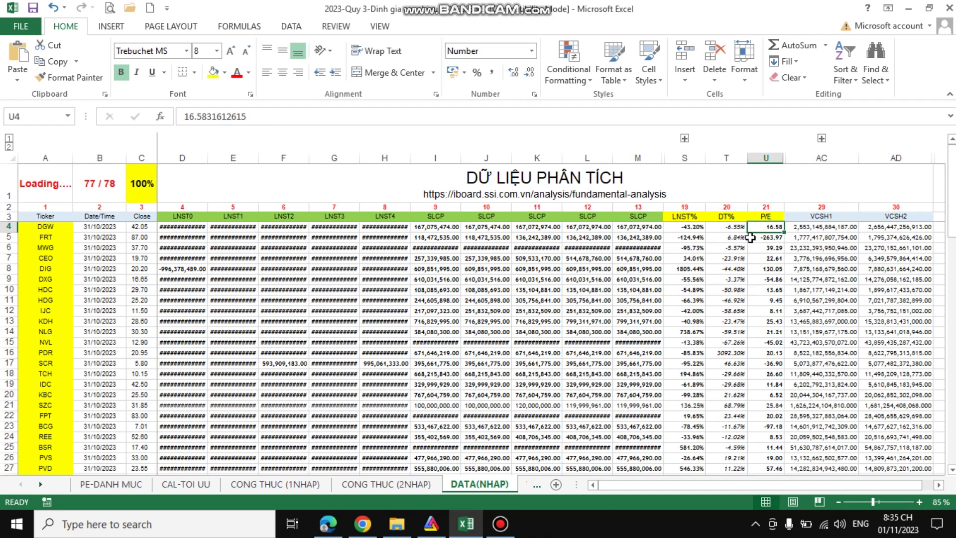
{"action": "left_click_drag", "start_coordinate": [837, 226], "coordinate": [926, 229]}
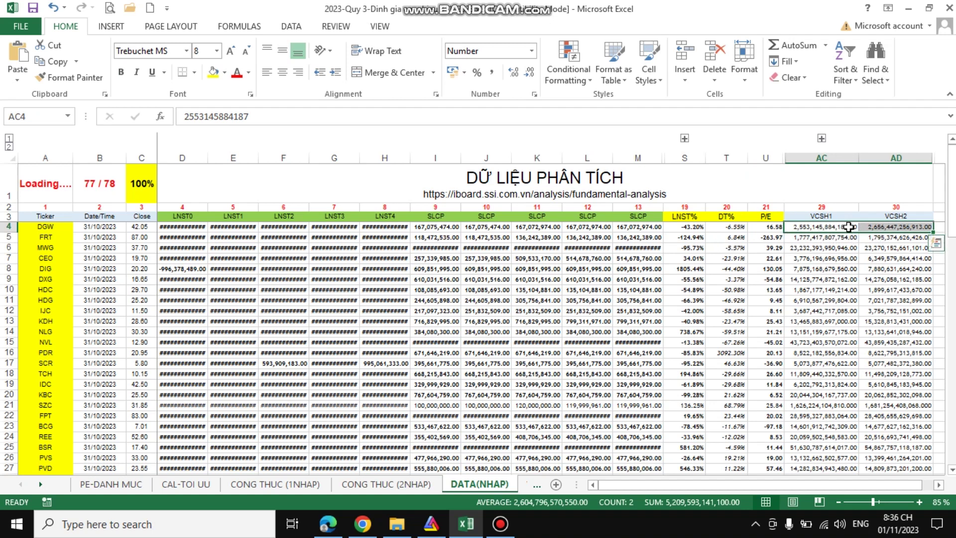
{"action": "mouse_move", "coordinate": [872, 227]}
{"action": "left_mouse_down"}
{"action": "mouse_move", "coordinate": [835, 238]}
{"action": "mouse_move", "coordinate": [888, 239]}
{"action": "mouse_move", "coordinate": [869, 234]}
{"action": "left_mouse_up"}
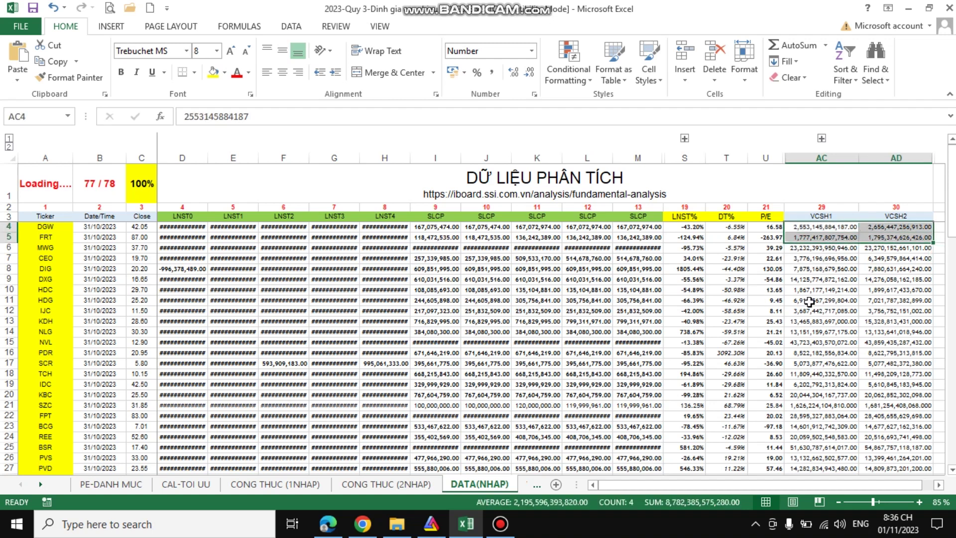
{"action": "scroll", "coordinate": [757, 301], "scroll_direction": "down", "scroll_amount": 9}
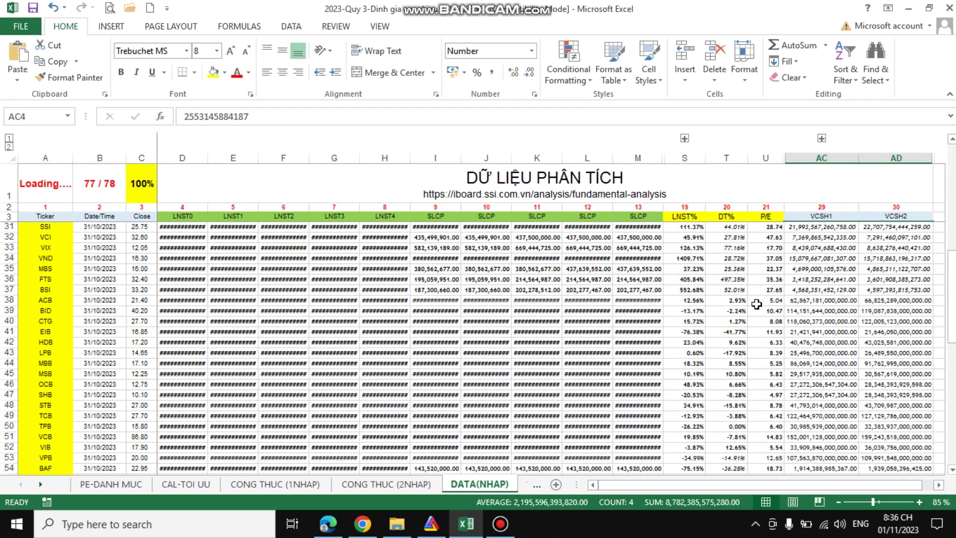
{"action": "scroll", "coordinate": [757, 304], "scroll_direction": "down", "scroll_amount": 7}
{"action": "left_click", "coordinate": [571, 191]}
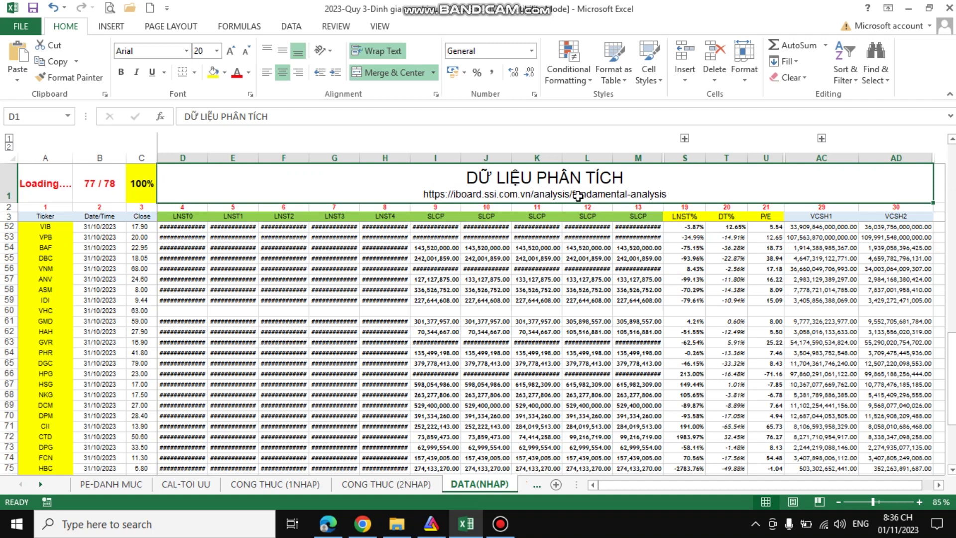
Step: Examine the ticker, date, closing price, volume, GTGD and % columns on the Vol sheet
{"action": "left_click", "coordinate": [528, 485]}
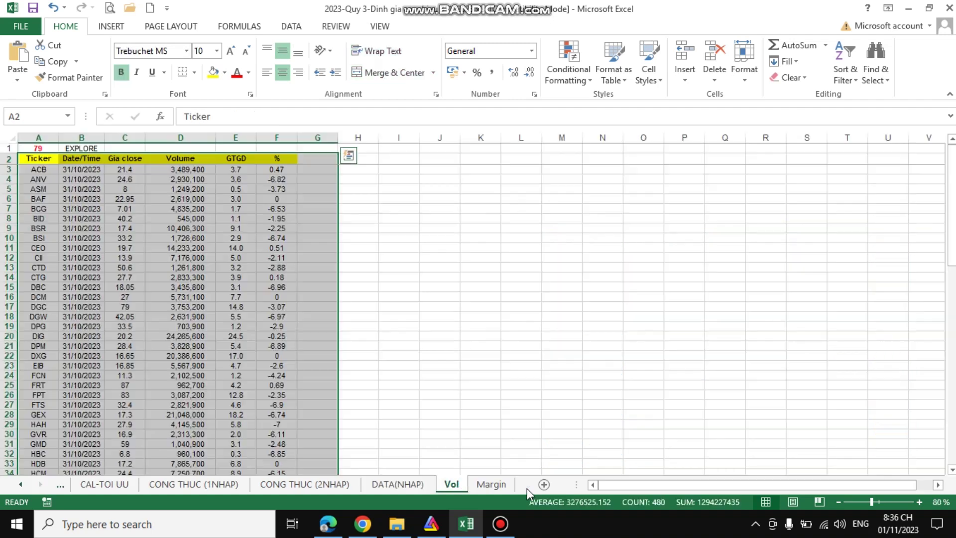
{"action": "left_click", "coordinate": [323, 157]}
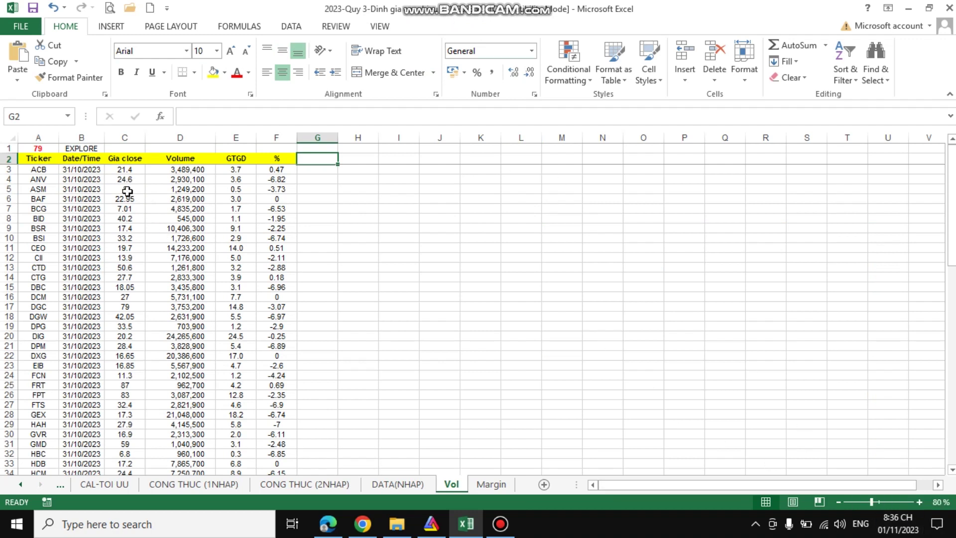
{"action": "left_click", "coordinate": [85, 170]}
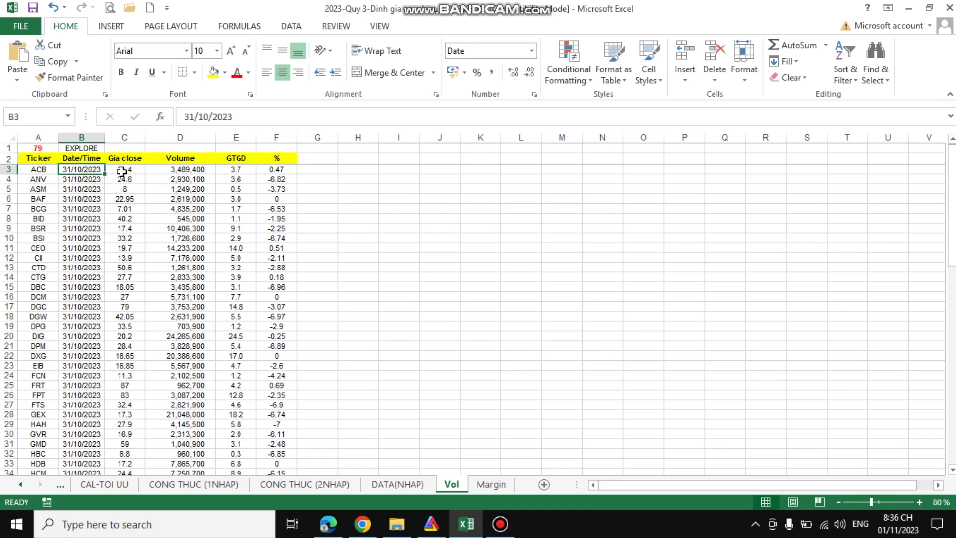
{"action": "left_click", "coordinate": [124, 171]}
{"action": "left_click", "coordinate": [299, 159]}
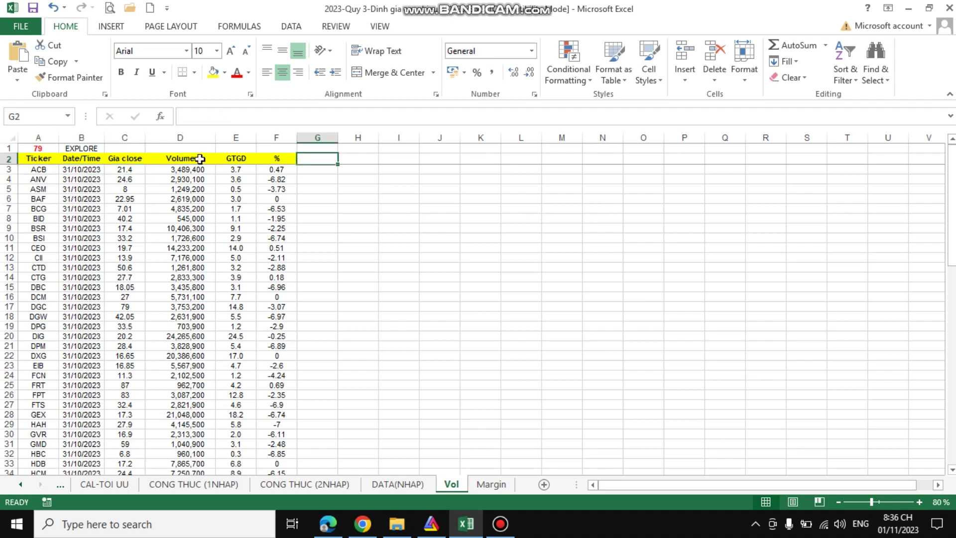
Step: Switch to AmiBroker and run the Vol.afl exploration for 31/10/2023
{"action": "left_click", "coordinate": [433, 525]}
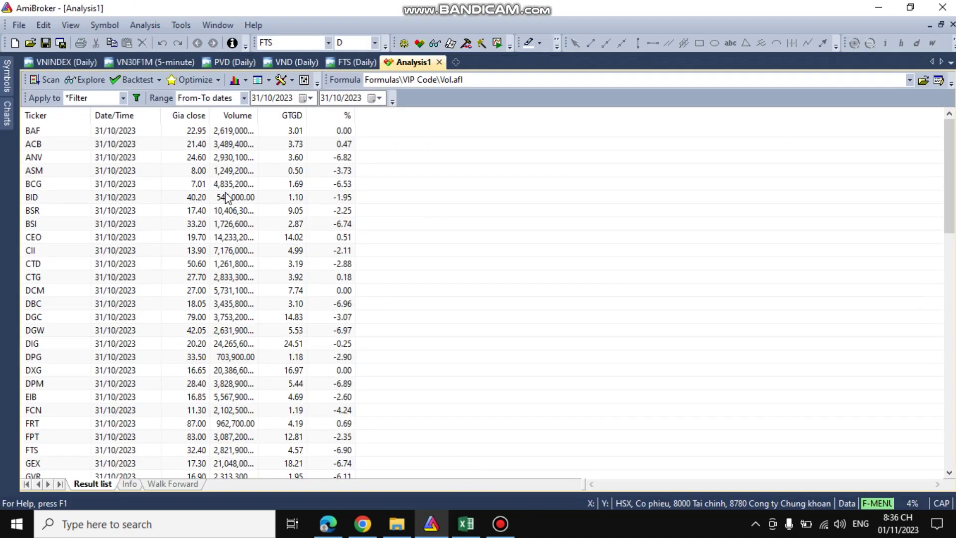
{"action": "left_click", "coordinate": [100, 81]}
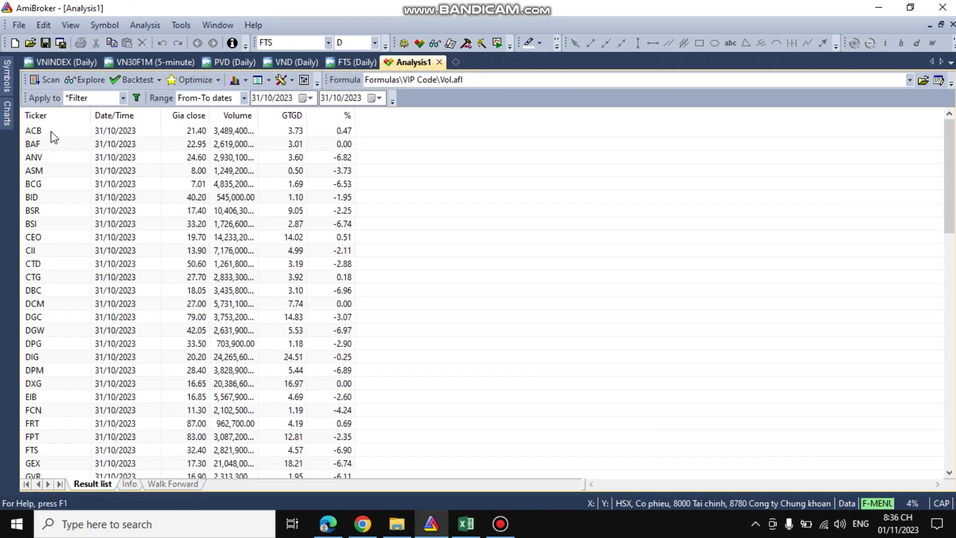
{"action": "left_click", "coordinate": [51, 132]}
Step: Switch back to Excel and review the ticker rows on the Vol sheet
{"action": "left_click", "coordinate": [466, 532]}
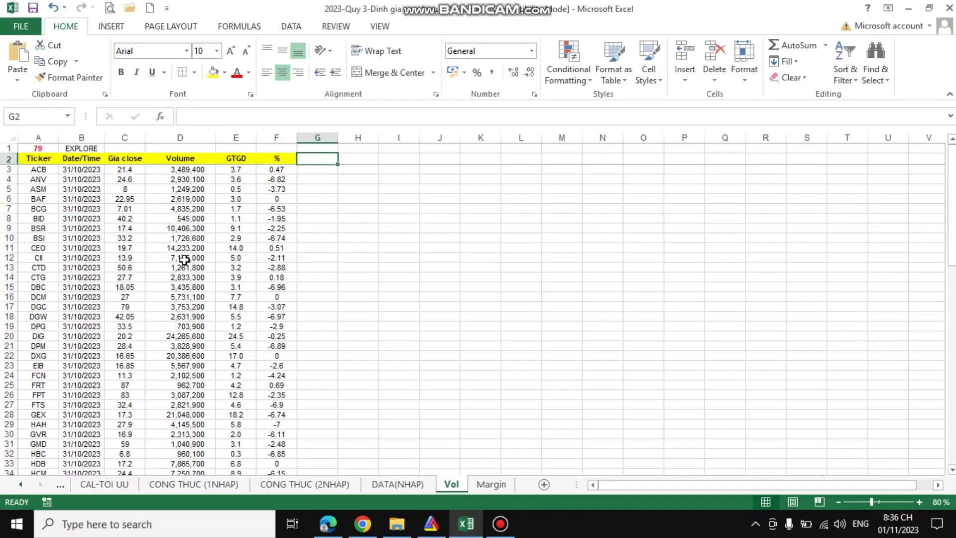
{"action": "left_click", "coordinate": [33, 158]}
{"action": "scroll", "coordinate": [200, 247], "scroll_direction": "down", "scroll_amount": 2}
{"action": "scroll", "coordinate": [122, 247], "scroll_direction": "down", "scroll_amount": 20}
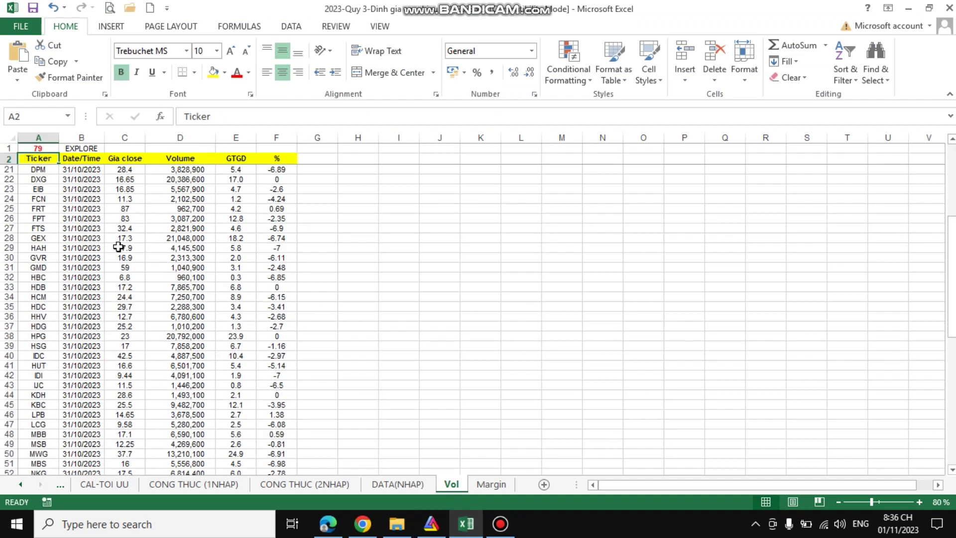
{"action": "scroll", "coordinate": [48, 306], "scroll_direction": "up", "scroll_amount": 20}
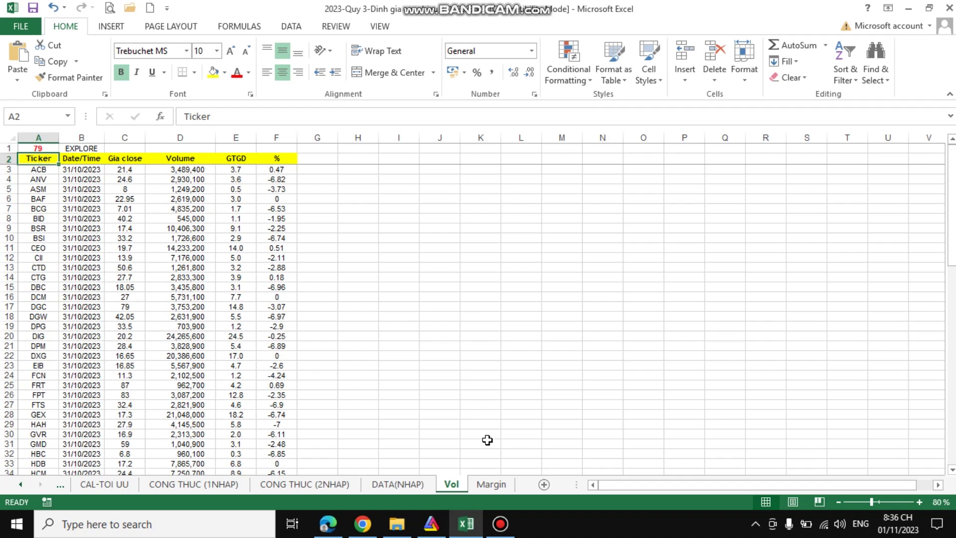
Step: Look over the SSI ratio list on the Margin sheet and the last ticker rows of the DATA(NHAP) sheet
{"action": "left_click", "coordinate": [491, 484]}
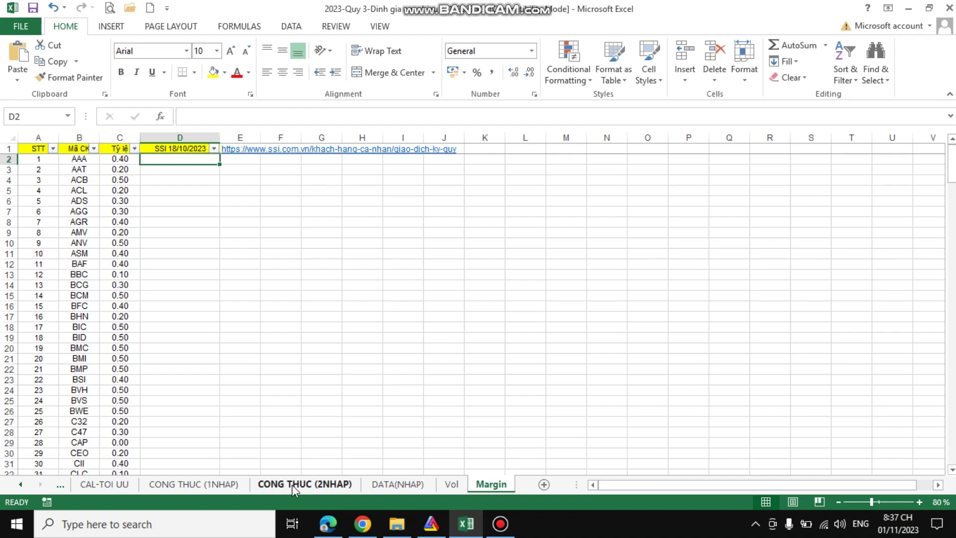
{"action": "left_click", "coordinate": [398, 485]}
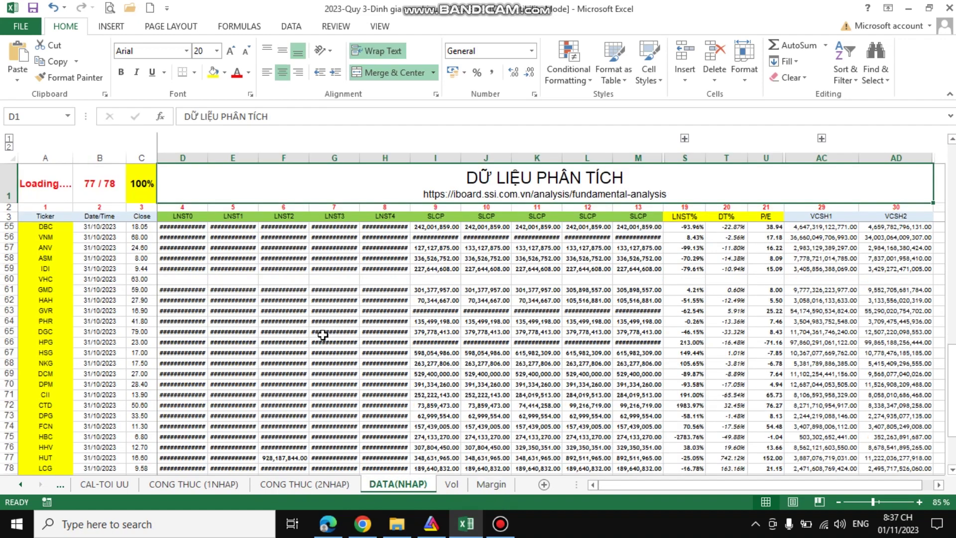
{"action": "scroll", "coordinate": [322, 335], "scroll_direction": "down", "scroll_amount": 3}
{"action": "left_click_drag", "start_coordinate": [174, 405], "coordinate": [110, 405]}
{"action": "left_click", "coordinate": [185, 415]}
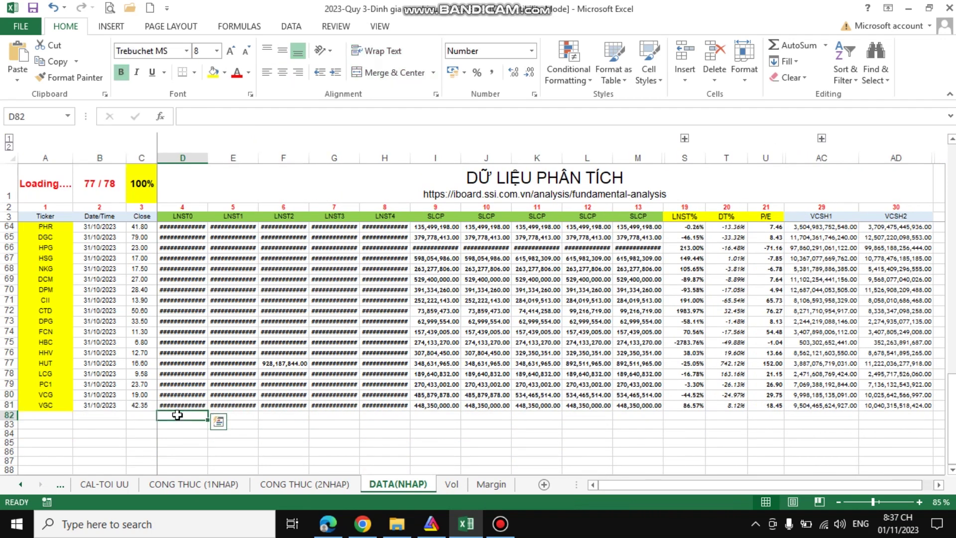
Step: Review the valuation table and its header row on the CONG THUC (1NHAP) sheet
{"action": "left_click", "coordinate": [230, 483]}
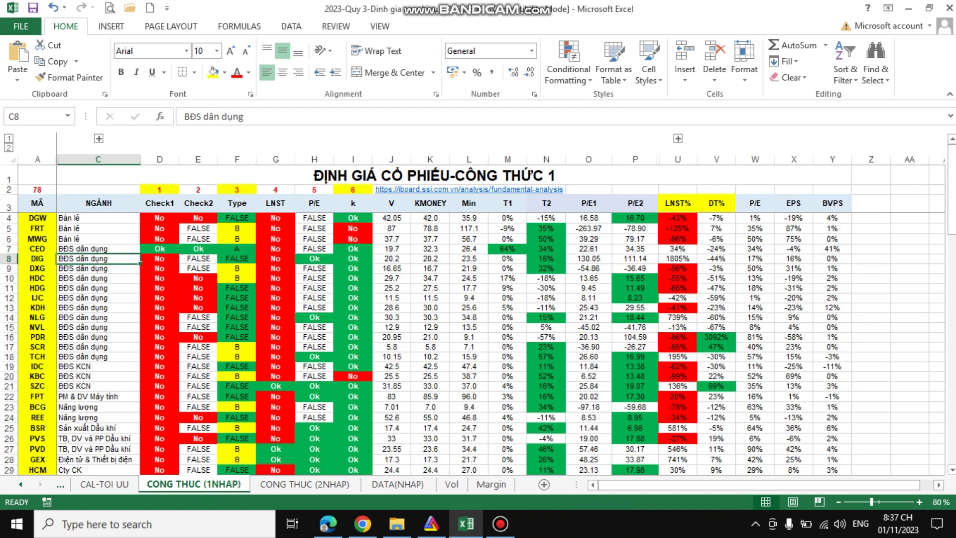
{"action": "left_click", "coordinate": [854, 204]}
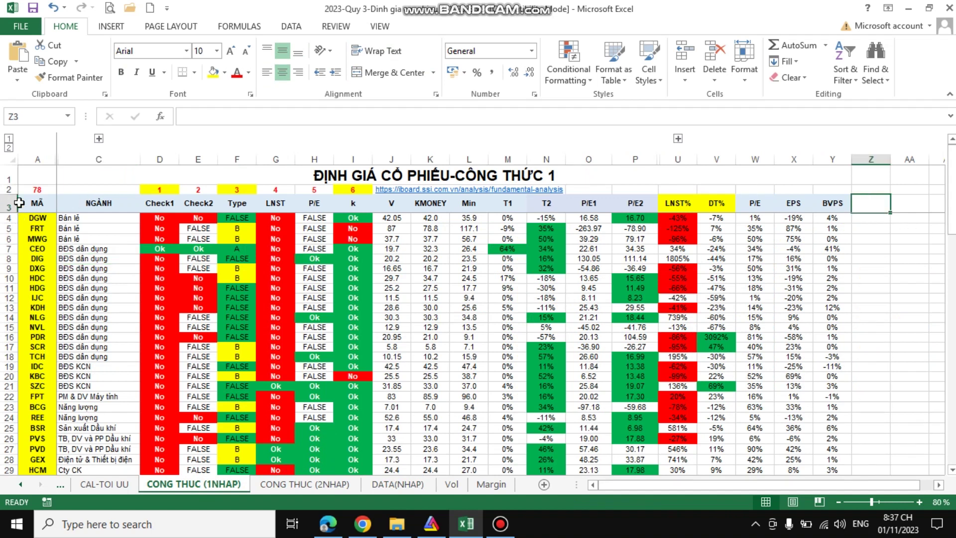
{"action": "left_click", "coordinate": [9, 203]}
{"action": "left_click", "coordinate": [873, 219]}
{"action": "left_click", "coordinate": [874, 203]}
{"action": "scroll", "coordinate": [274, 247], "scroll_direction": "down", "scroll_amount": 3}
{"action": "scroll", "coordinate": [273, 247], "scroll_direction": "up", "scroll_amount": 3}
{"action": "left_click", "coordinate": [43, 203]}
{"action": "left_click_drag", "start_coordinate": [69, 202], "coordinate": [692, 204]}
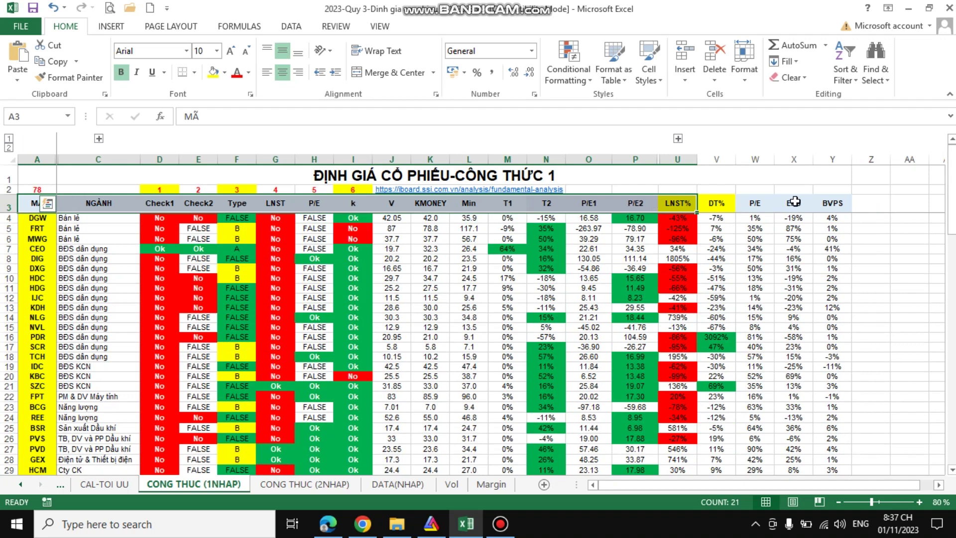
{"action": "left_click", "coordinate": [864, 199]}
Step: Examine the MÃ, NGÀNH, Check1, Check2, Type, LNST, P/E and k column headings of the formula 1 table
{"action": "left_click", "coordinate": [37, 204]}
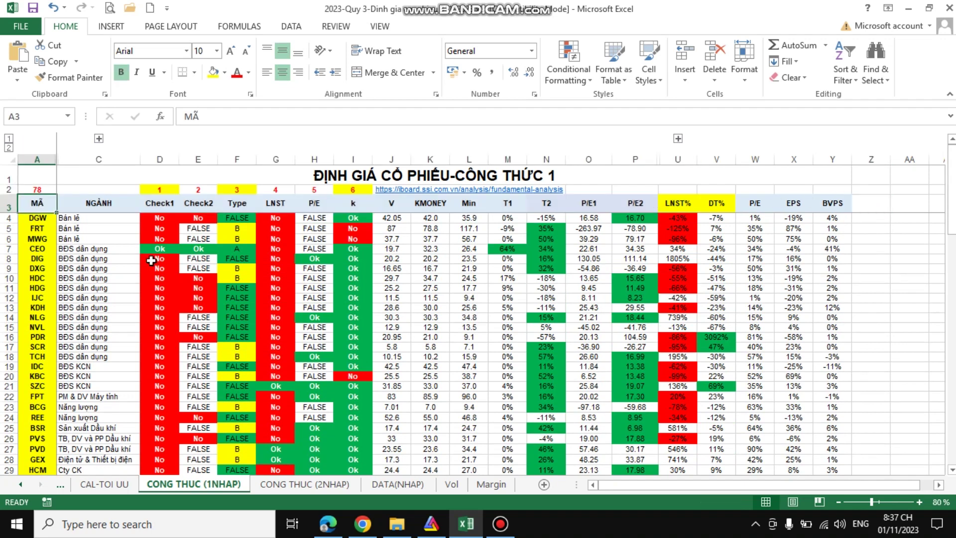
{"action": "left_click", "coordinate": [103, 205]}
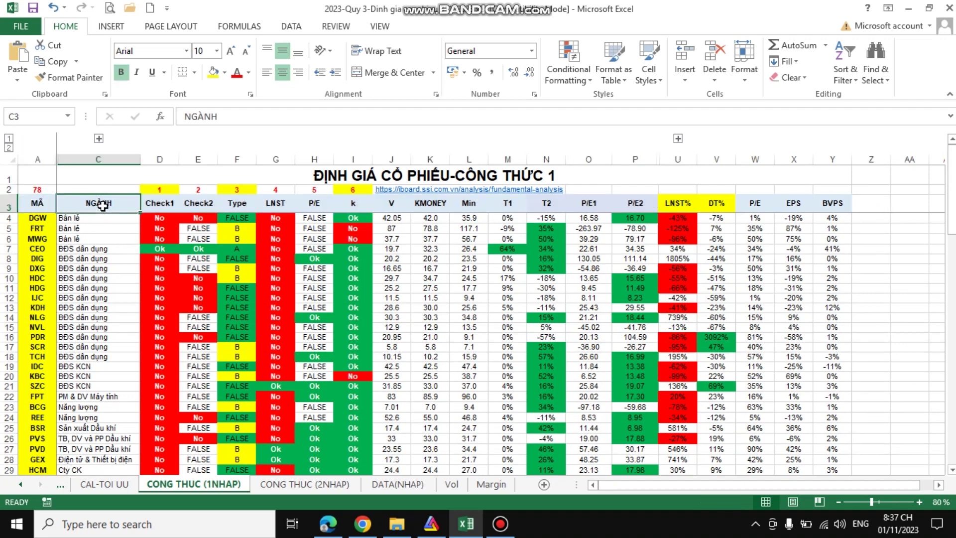
{"action": "left_click", "coordinate": [158, 204]}
{"action": "left_click", "coordinate": [198, 204]}
{"action": "left_click", "coordinate": [237, 205]}
{"action": "left_click", "coordinate": [275, 204]}
{"action": "left_click", "coordinate": [306, 204]}
{"action": "left_click", "coordinate": [351, 203]}
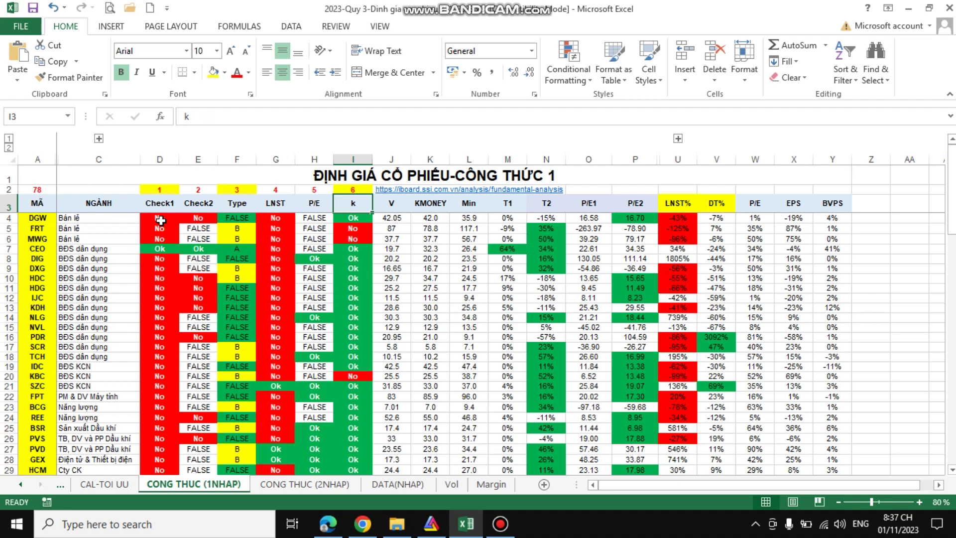
{"action": "left_click", "coordinate": [159, 204]}
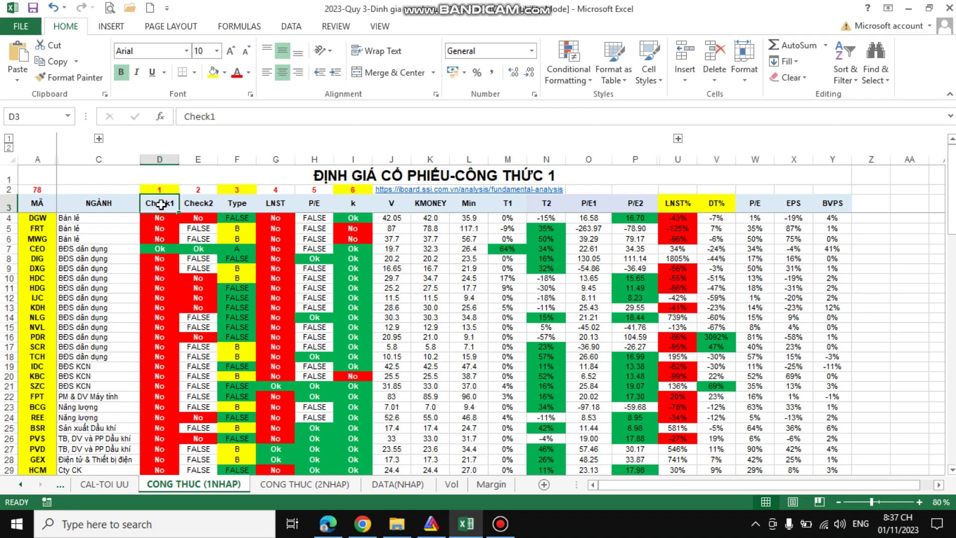
{"action": "left_click", "coordinate": [208, 206]}
{"action": "left_click", "coordinate": [234, 203]}
{"action": "left_click", "coordinate": [279, 203]}
{"action": "left_click", "coordinate": [326, 203]}
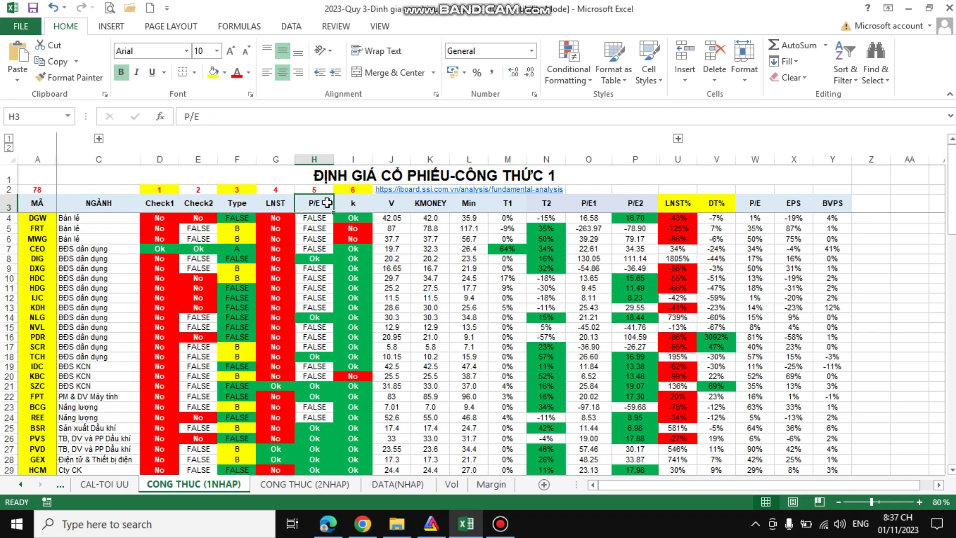
Step: Examine the remaining headings of the formula 1 table, from k and V through T1, T2, P/E1 and P/E2 to BVPS
{"action": "left_click", "coordinate": [351, 203]}
{"action": "left_click", "coordinate": [391, 204]}
{"action": "left_click", "coordinate": [445, 205]}
{"action": "left_click", "coordinate": [473, 203]}
{"action": "left_click", "coordinate": [508, 203]}
{"action": "left_click", "coordinate": [553, 204]}
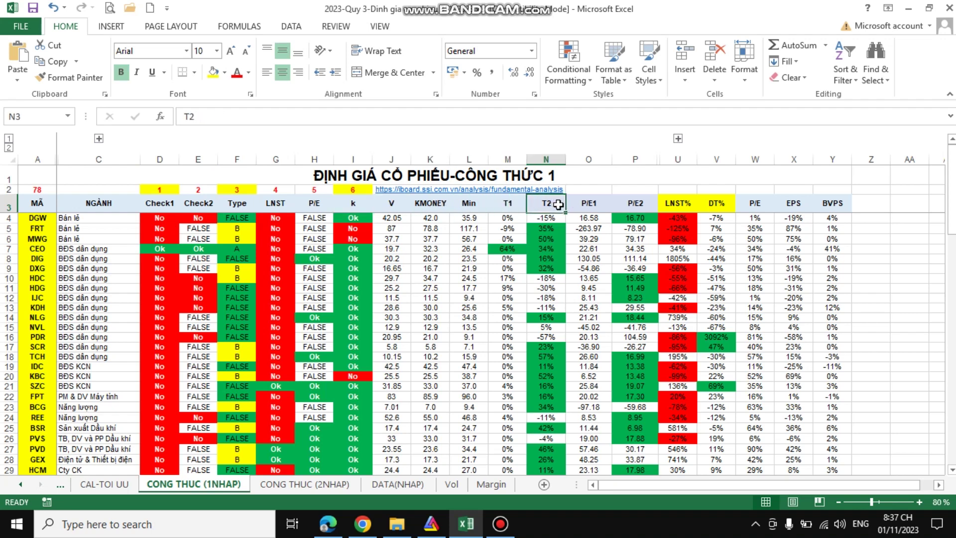
{"action": "left_click", "coordinate": [592, 199]}
{"action": "left_click", "coordinate": [633, 206]}
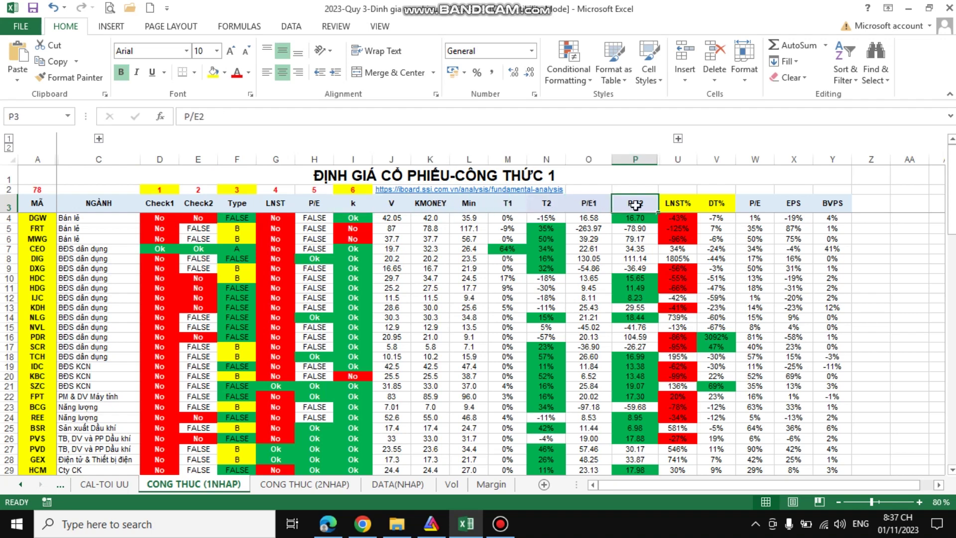
{"action": "left_click", "coordinate": [680, 206]}
{"action": "left_click", "coordinate": [717, 205]}
{"action": "left_click", "coordinate": [758, 203]}
{"action": "left_click", "coordinate": [797, 202]}
{"action": "left_click", "coordinate": [843, 203]}
{"action": "left_click", "coordinate": [873, 203]}
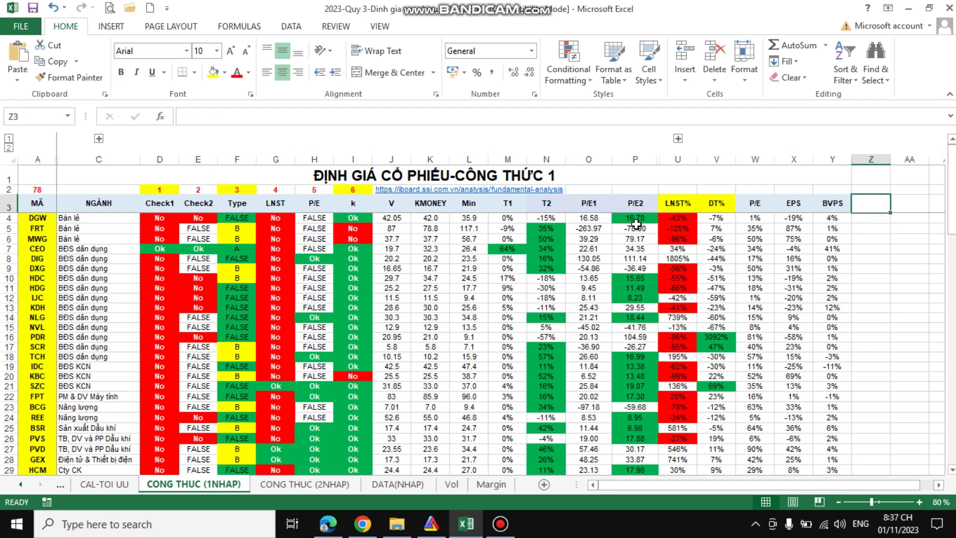
{"action": "scroll", "coordinate": [442, 249], "scroll_direction": "down", "scroll_amount": 3}
{"action": "scroll", "coordinate": [442, 250], "scroll_direction": "up", "scroll_amount": 3}
Step: Add filters to the header row from MÃ to BVPS on the CONG THUC (1NHAP) sheet
{"action": "left_click_drag", "start_coordinate": [38, 205], "coordinate": [833, 203]}
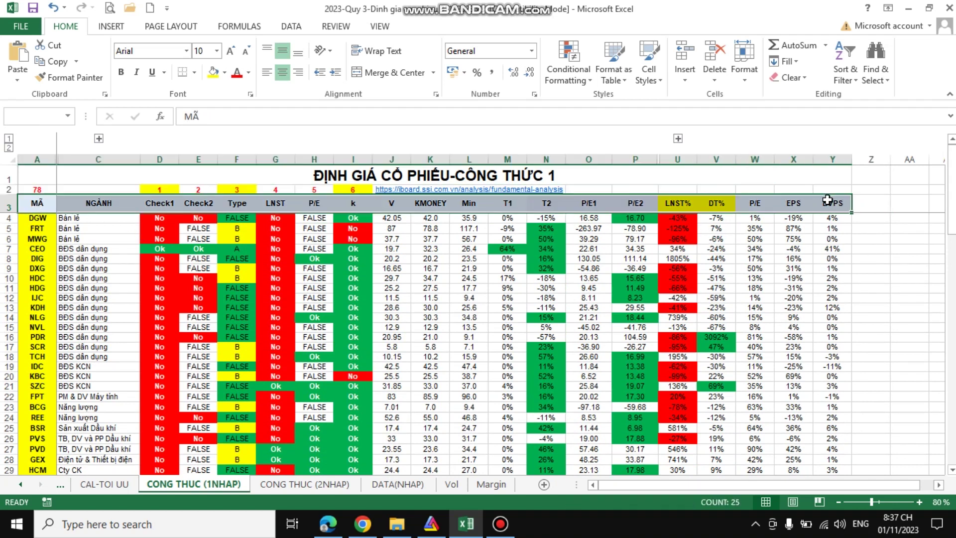
{"action": "left_click", "coordinate": [853, 85]}
{"action": "left_click", "coordinate": [869, 144]}
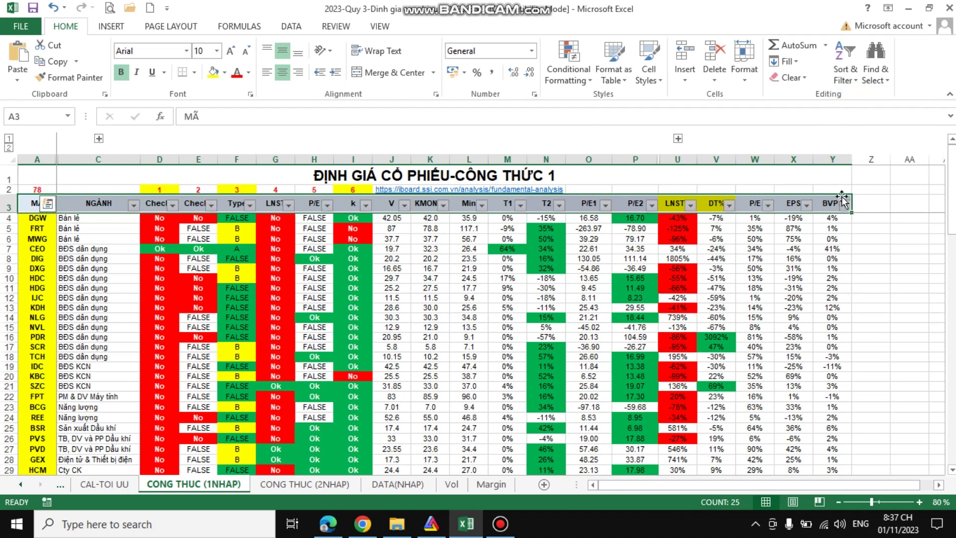
{"action": "left_click", "coordinate": [877, 210]}
{"action": "scroll", "coordinate": [388, 219], "scroll_direction": "down", "scroll_amount": 2}
{"action": "scroll", "coordinate": [215, 258], "scroll_direction": "up", "scroll_amount": 2}
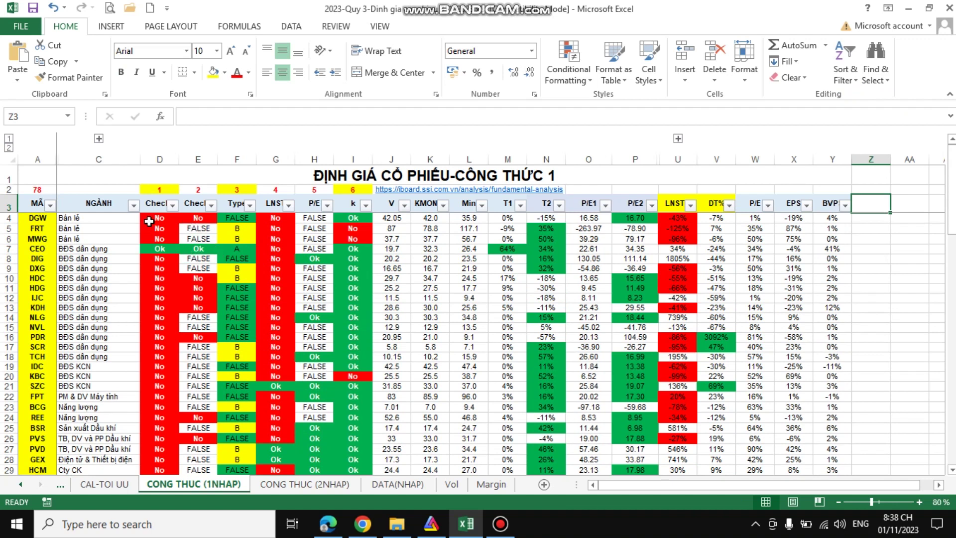
Step: Filter the Check1 column to show only the Ok rows
{"action": "left_click", "coordinate": [173, 205]}
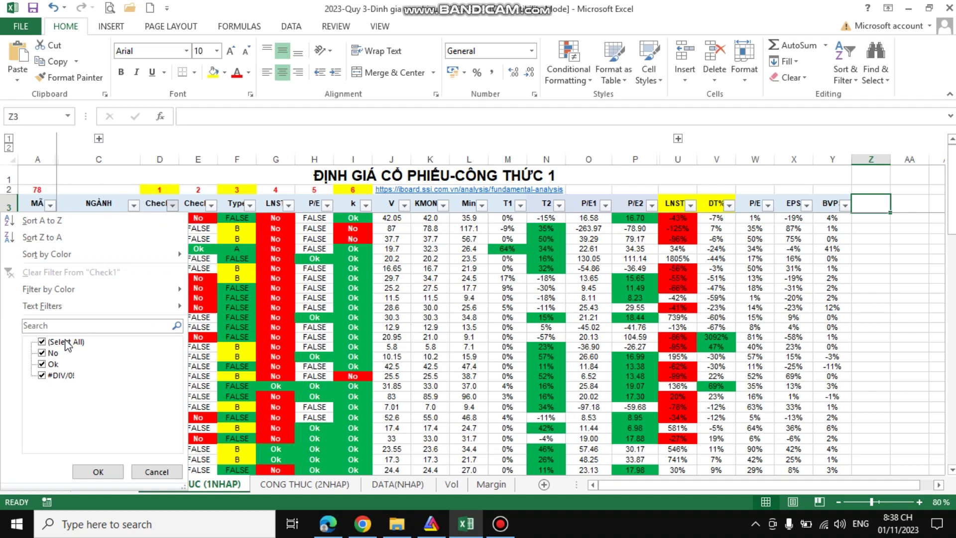
{"action": "left_click", "coordinate": [67, 343]}
{"action": "left_click", "coordinate": [42, 364]}
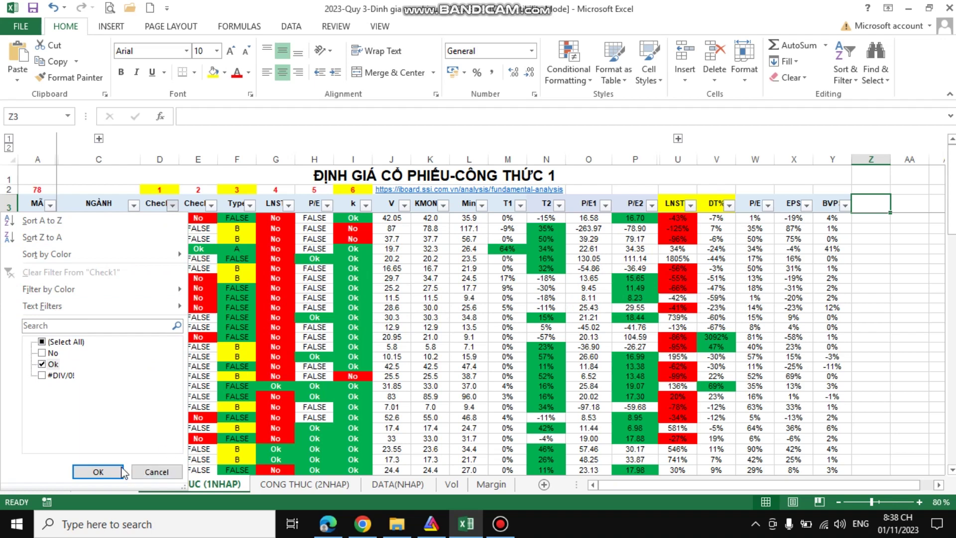
{"action": "left_click", "coordinate": [98, 472]}
{"action": "left_click", "coordinate": [186, 317]}
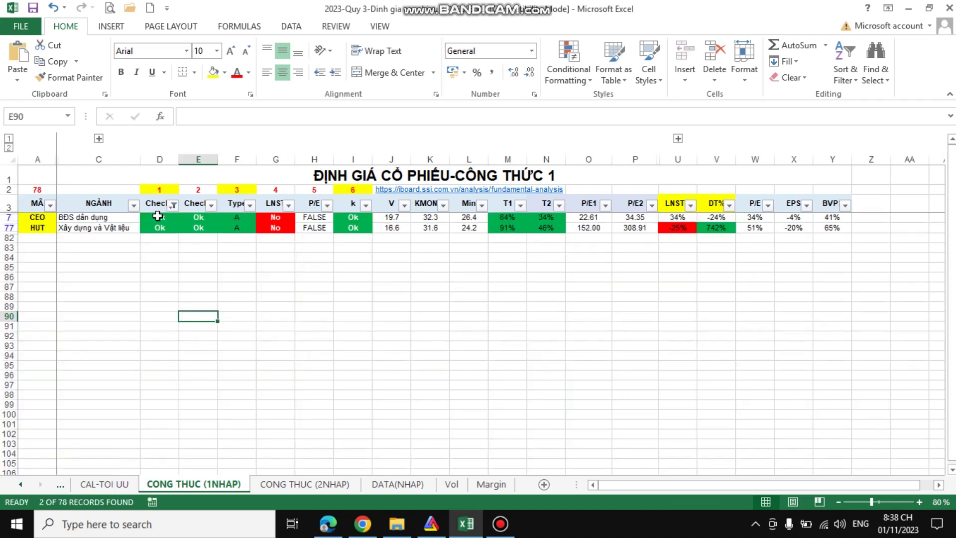
Step: Examine the tickers, sectors and Check1 formula of the filtered rows, plus the Check2 heading
{"action": "left_click_drag", "start_coordinate": [158, 216], "coordinate": [158, 228]}
{"action": "left_click", "coordinate": [158, 238]}
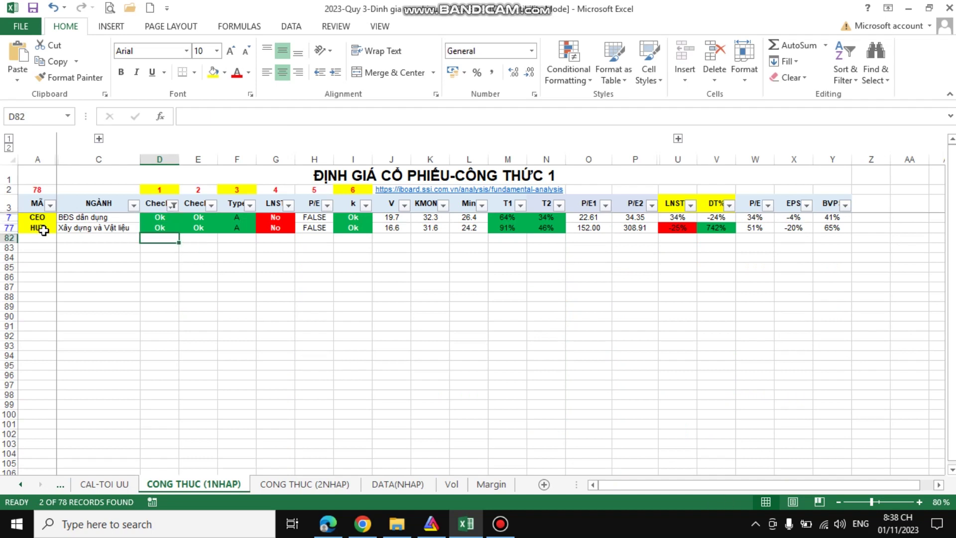
{"action": "left_click", "coordinate": [38, 217]}
{"action": "left_click", "coordinate": [95, 218]}
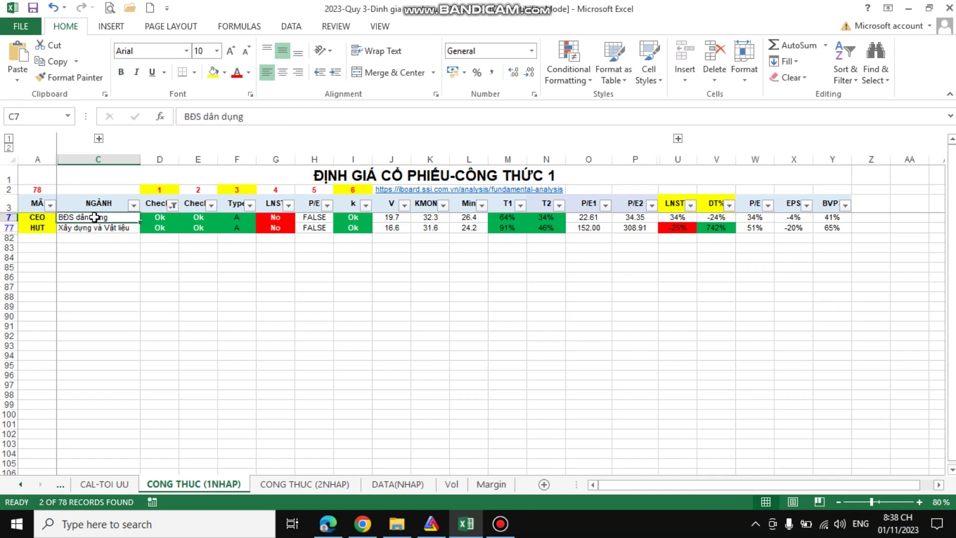
{"action": "left_click", "coordinate": [46, 229]}
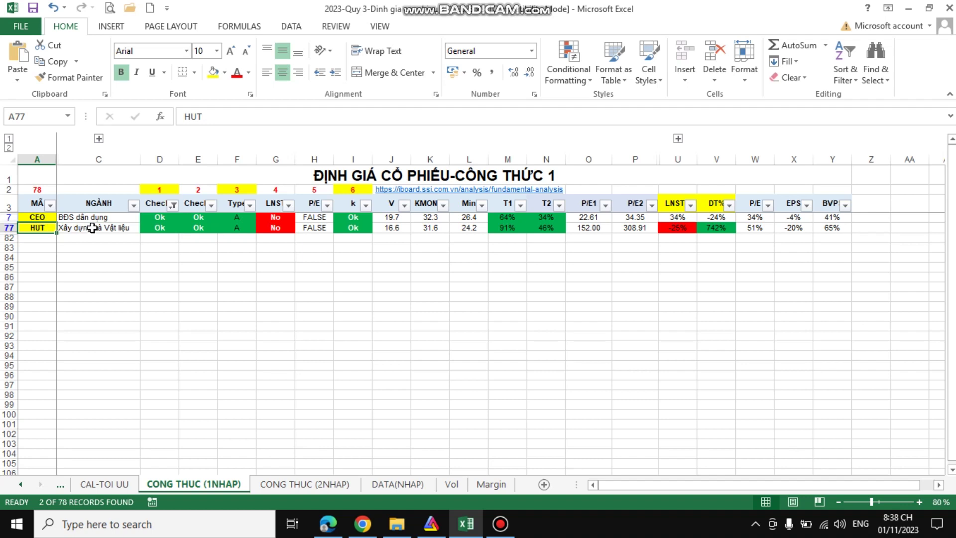
{"action": "left_click", "coordinate": [105, 231]}
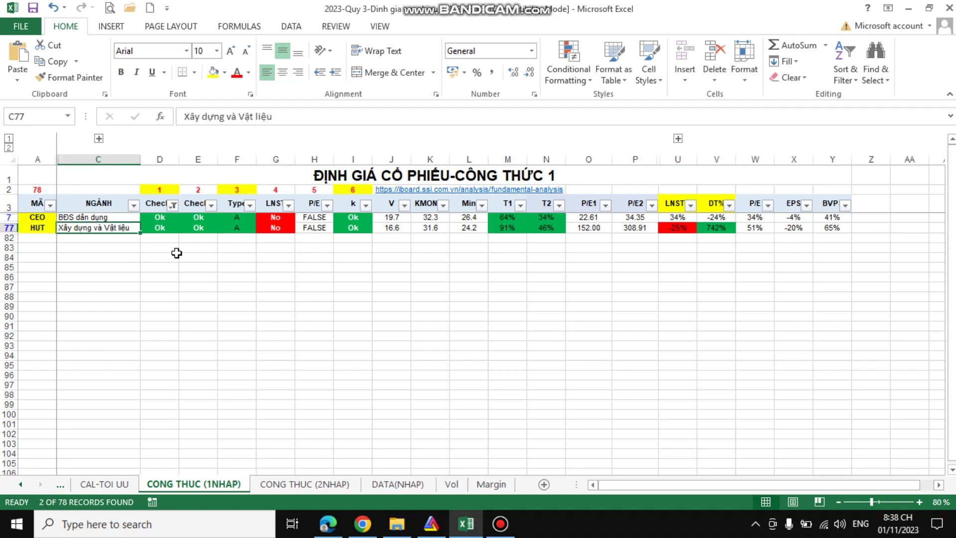
{"action": "left_click_drag", "start_coordinate": [162, 219], "coordinate": [166, 226]}
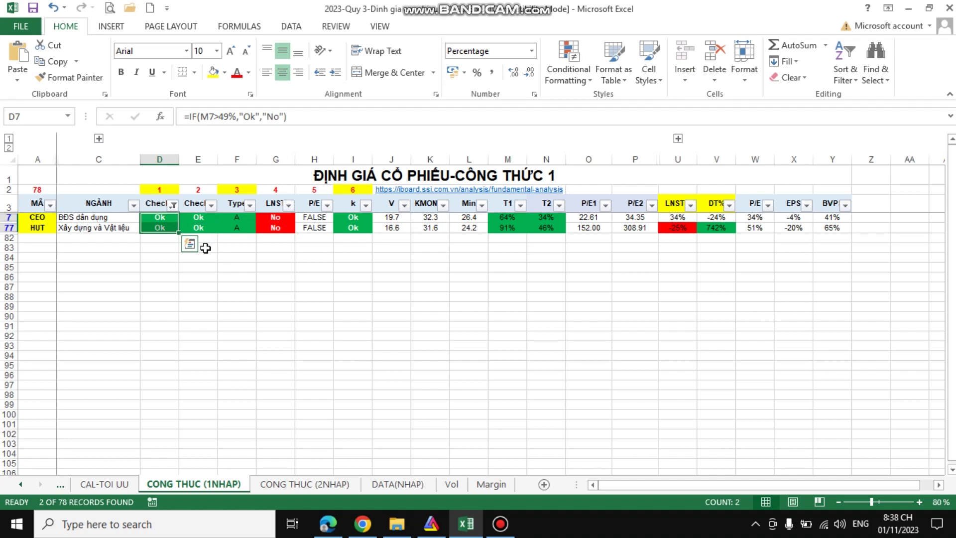
{"action": "left_click", "coordinate": [205, 248]}
{"action": "left_click", "coordinate": [199, 208]}
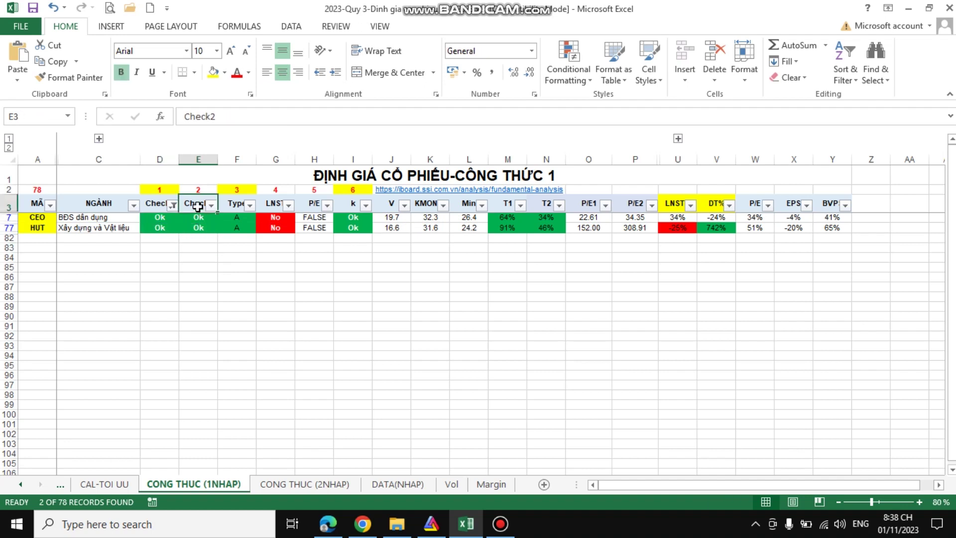
Step: Examine the Check2 formula for CEO and the cells it refers to, plus the Type column of the filtered rows
{"action": "left_click", "coordinate": [199, 213]}
{"action": "left_click", "coordinate": [357, 117]}
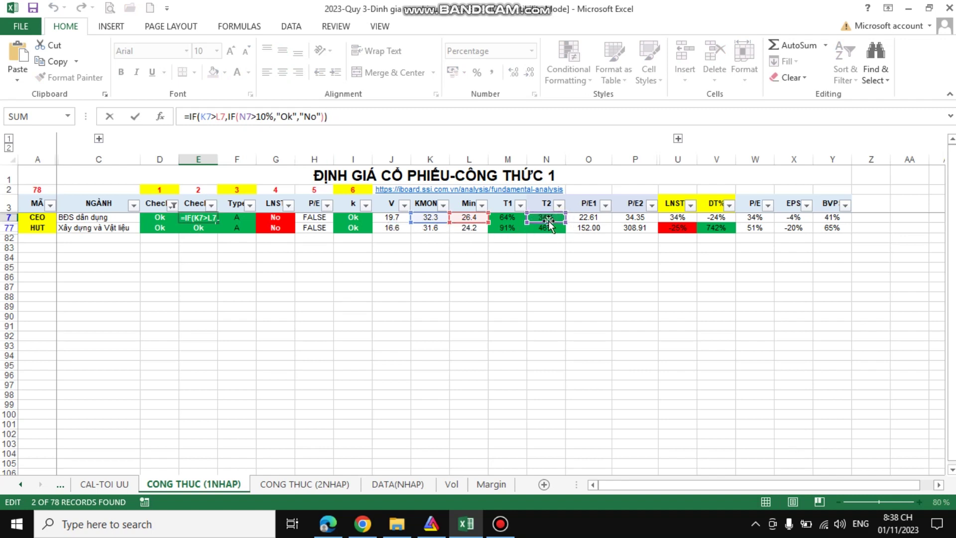
{"action": "left_click", "coordinate": [203, 241]}
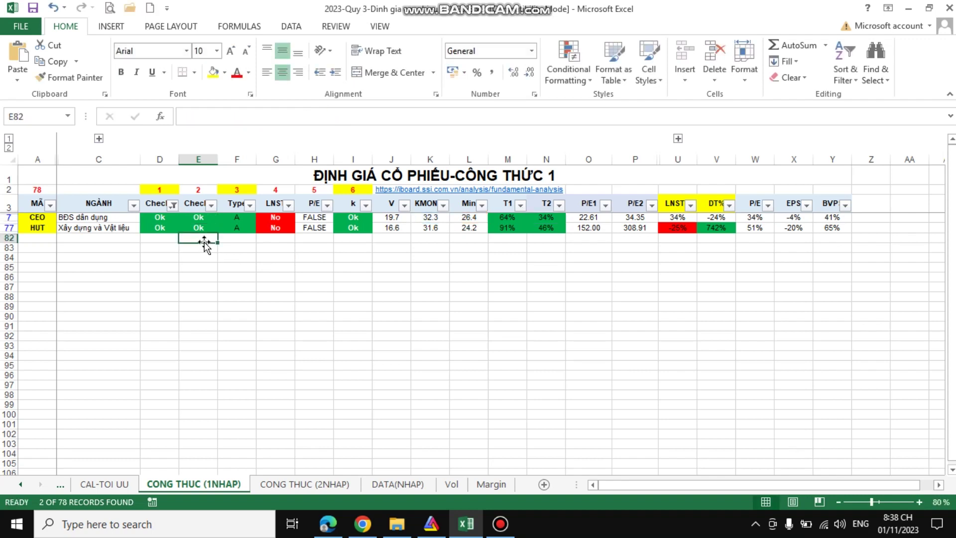
{"action": "left_click", "coordinate": [242, 218]}
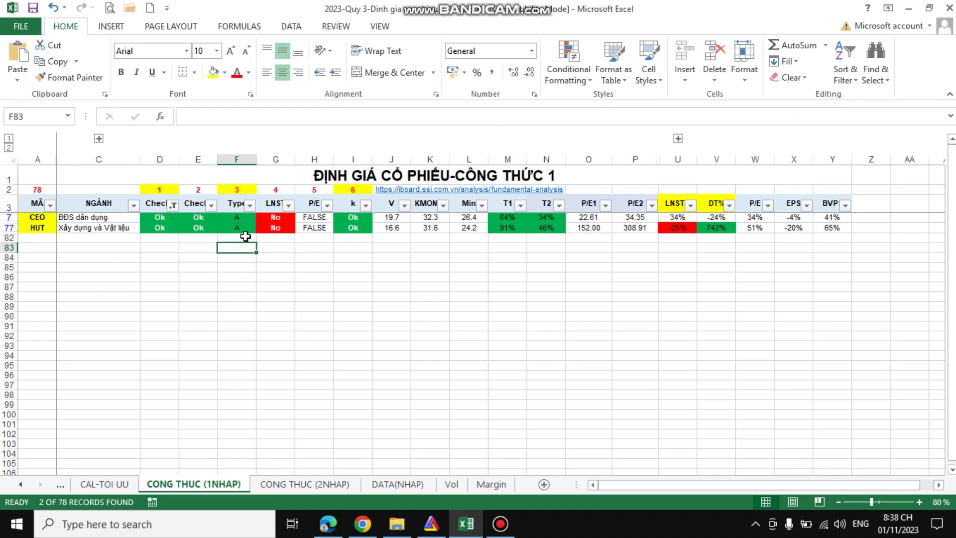
Step: Examine the LNST check formula for CEO and the LNST and DT% cells it refers to
{"action": "left_click", "coordinate": [274, 218]}
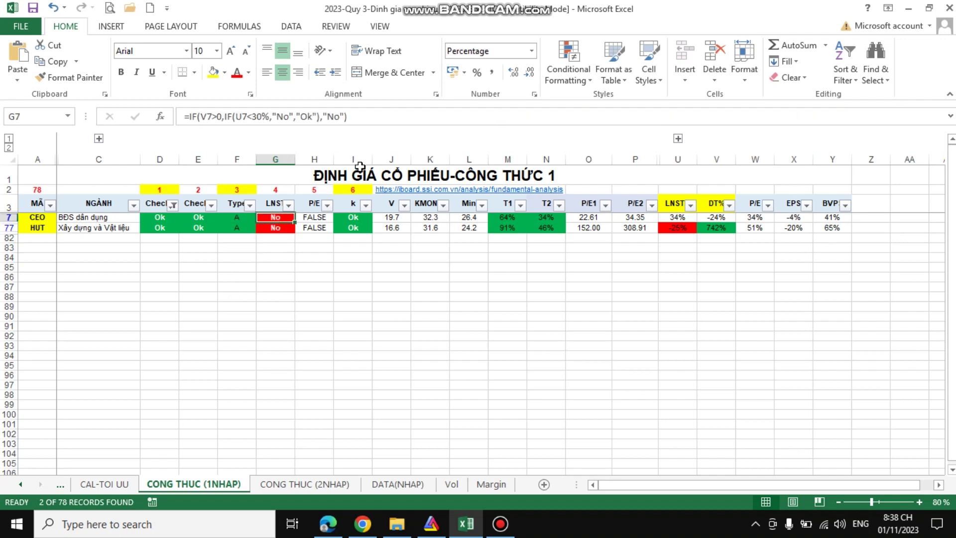
{"action": "left_click", "coordinate": [376, 115]}
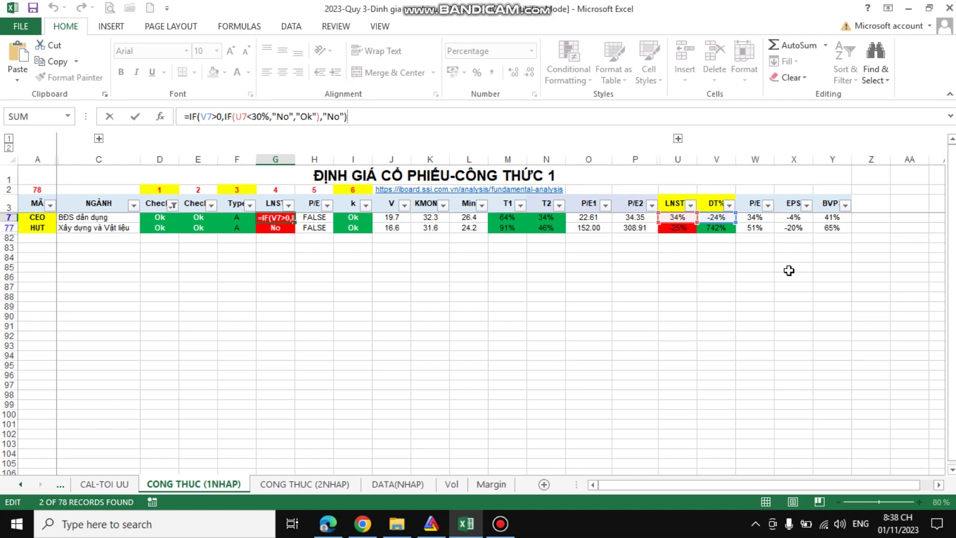
{"action": "left_click", "coordinate": [285, 241]}
{"action": "left_click", "coordinate": [288, 219]}
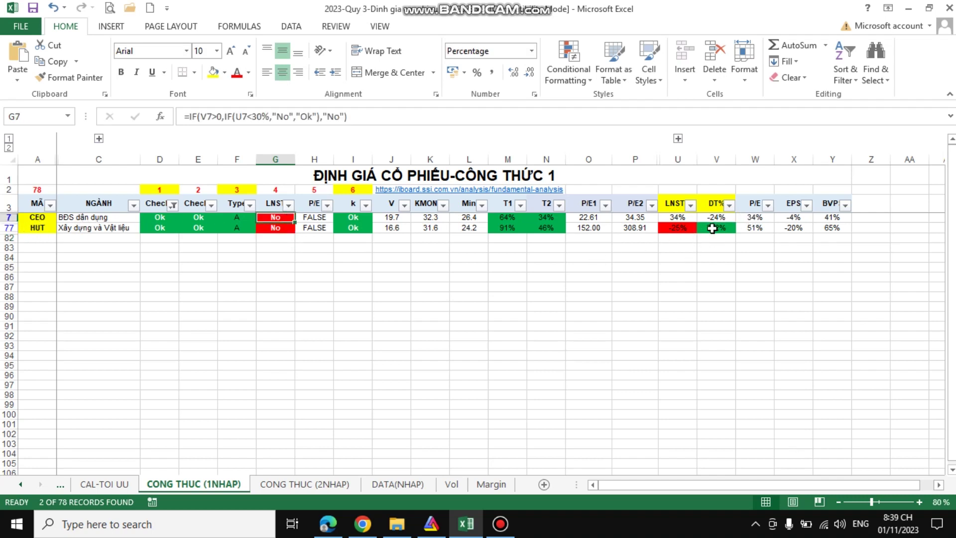
Step: Compare the LNST and DT% growth values of CEO and HUT against the fourth criterion
{"action": "left_click", "coordinate": [690, 230]}
{"action": "left_click", "coordinate": [710, 238]}
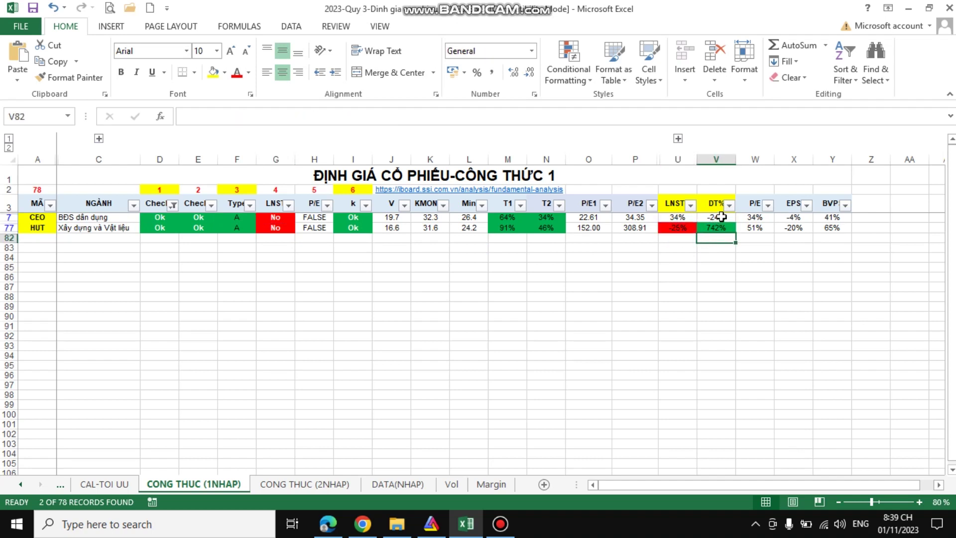
{"action": "left_click", "coordinate": [721, 217]}
{"action": "left_click", "coordinate": [681, 227]}
{"action": "left_click", "coordinate": [713, 218]}
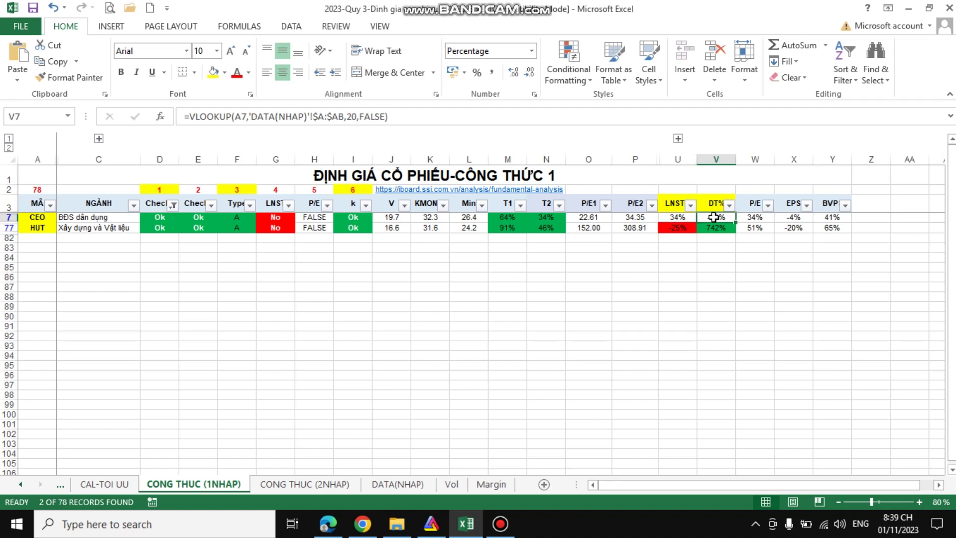
{"action": "left_click", "coordinate": [680, 217]}
{"action": "left_click", "coordinate": [718, 218]}
{"action": "left_click", "coordinate": [717, 228]}
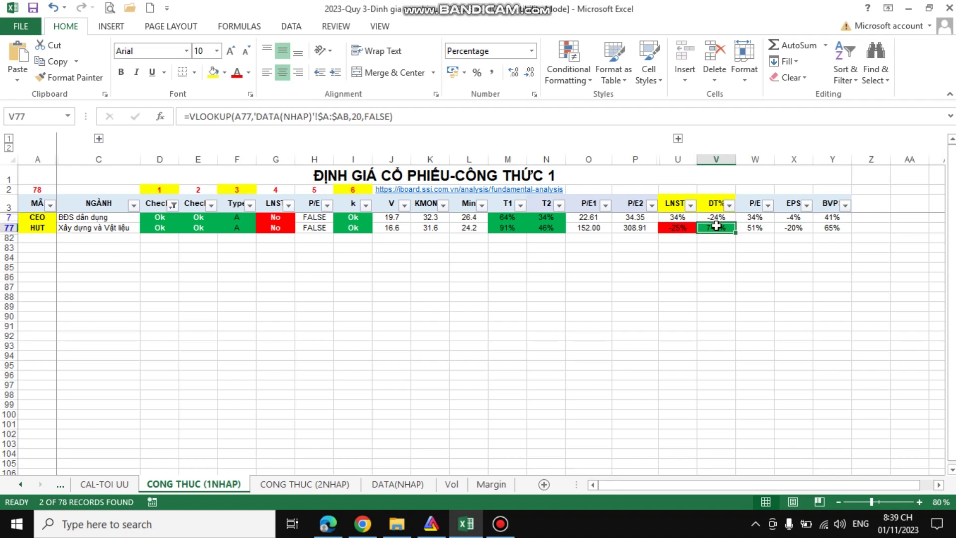
{"action": "left_click", "coordinate": [717, 238]}
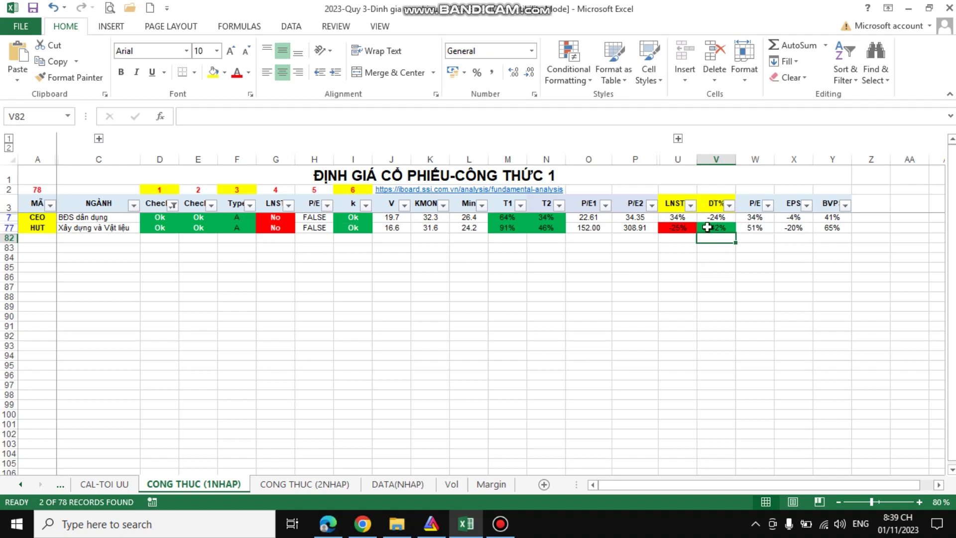
{"action": "left_click", "coordinate": [277, 191]}
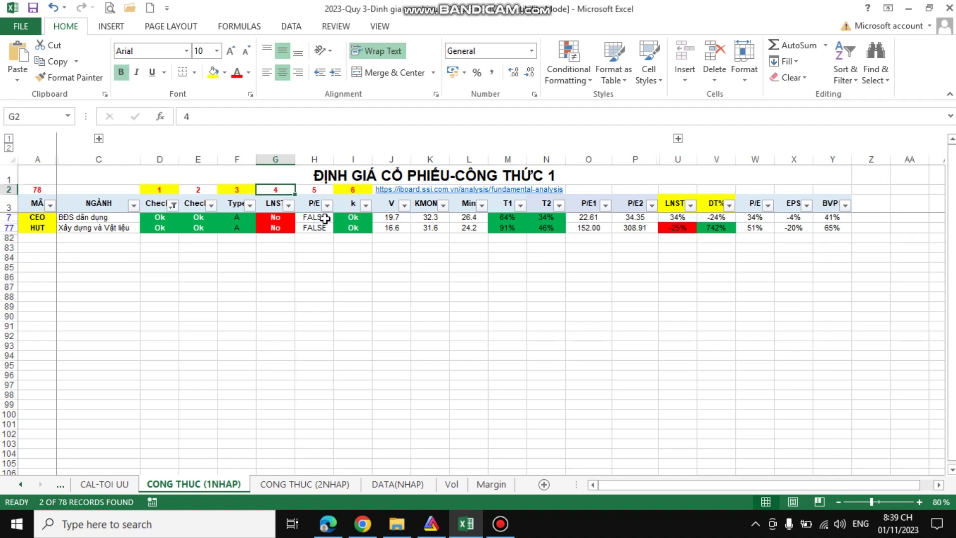
Step: Examine the P/E check for CEO together with its P/E1, P/E2 and EPS values
{"action": "left_click", "coordinate": [324, 218]}
{"action": "left_click", "coordinate": [323, 249]}
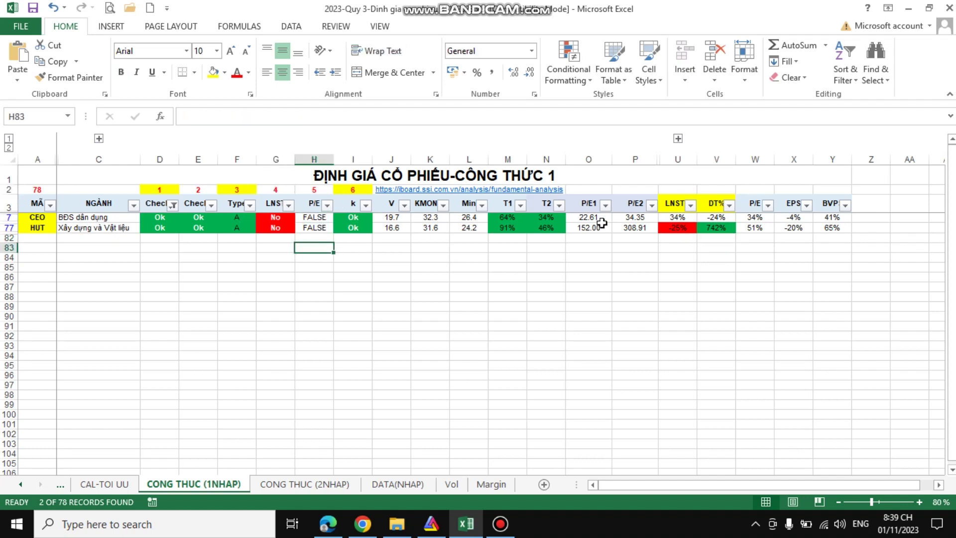
{"action": "left_click", "coordinate": [625, 219]}
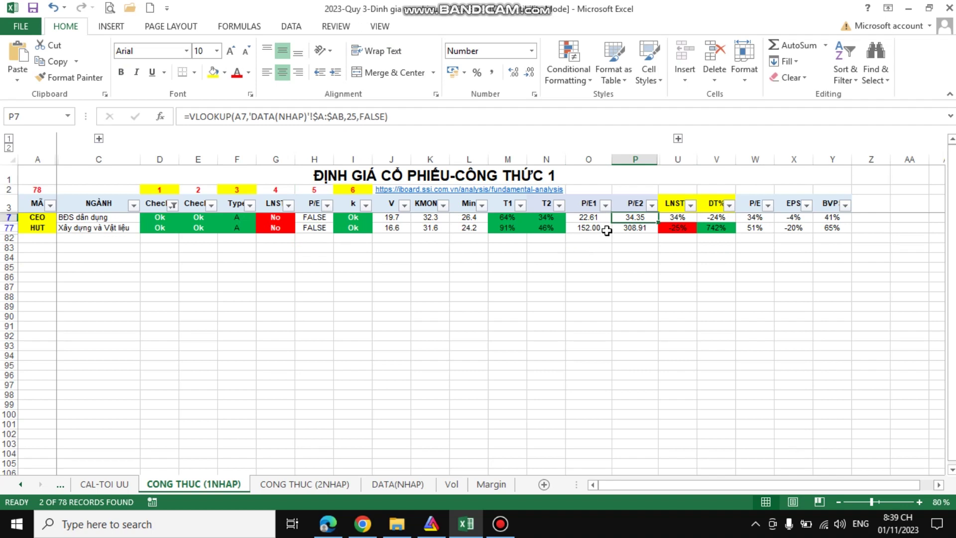
{"action": "left_click_drag", "start_coordinate": [601, 220], "coordinate": [638, 224]}
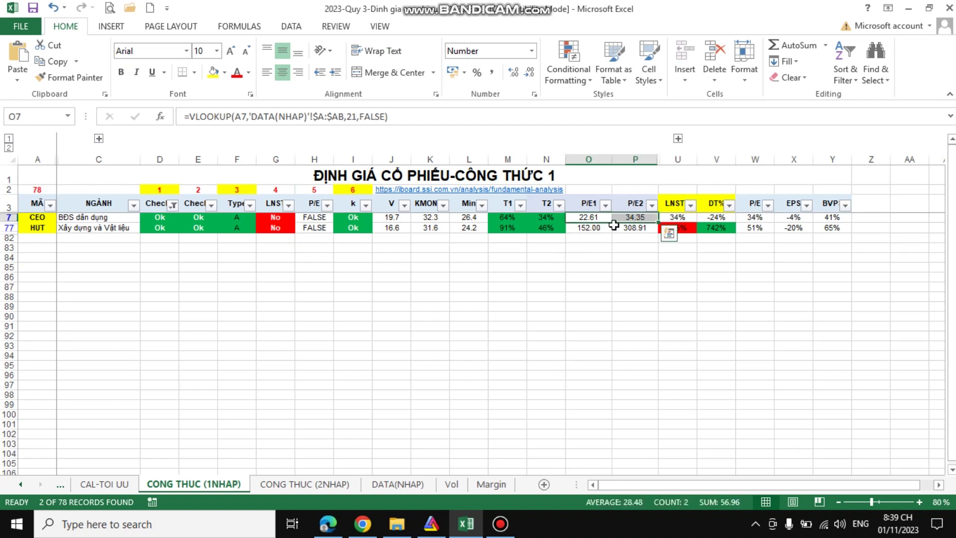
{"action": "left_click", "coordinate": [794, 217]}
{"action": "left_click", "coordinate": [805, 244]}
{"action": "left_click", "coordinate": [798, 217]}
{"action": "left_click", "coordinate": [754, 246]}
{"action": "left_click", "coordinate": [626, 218]}
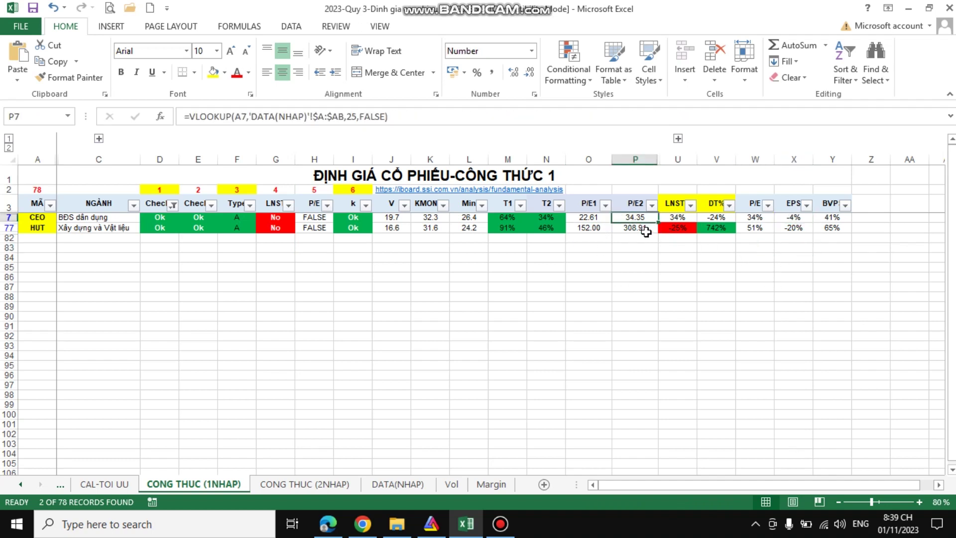
{"action": "left_click", "coordinate": [642, 237]}
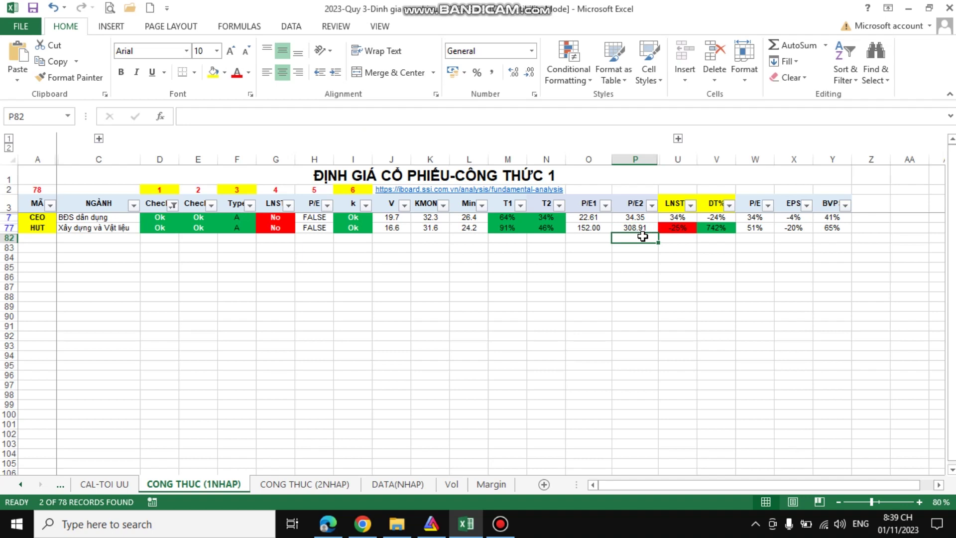
Step: Compare the P/E2 values of CEO and HUT, and review the numbering of the LNST and P/E criteria
{"action": "left_click_drag", "start_coordinate": [603, 217], "coordinate": [635, 218]}
{"action": "left_click", "coordinate": [635, 238]}
{"action": "left_click", "coordinate": [630, 218]}
{"action": "left_click", "coordinate": [636, 228]}
{"action": "left_click", "coordinate": [635, 237]}
{"action": "left_click", "coordinate": [638, 218]}
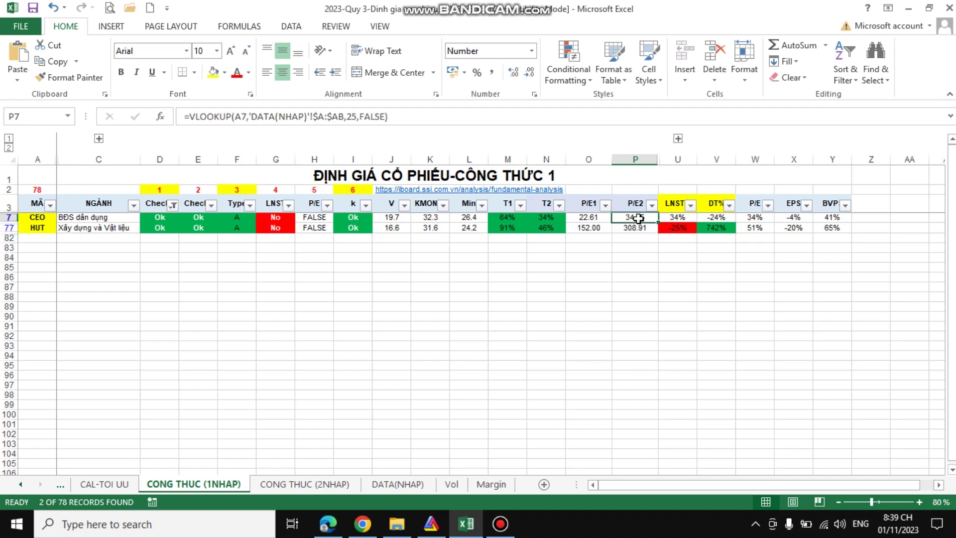
{"action": "left_click", "coordinate": [631, 229]}
{"action": "left_click", "coordinate": [638, 244]}
{"action": "left_click", "coordinate": [637, 227]}
{"action": "left_click", "coordinate": [639, 244]}
{"action": "left_click_drag", "start_coordinate": [637, 218], "coordinate": [640, 230]}
{"action": "left_click", "coordinate": [641, 240]}
{"action": "left_click", "coordinate": [639, 247]}
{"action": "left_click", "coordinate": [862, 217]}
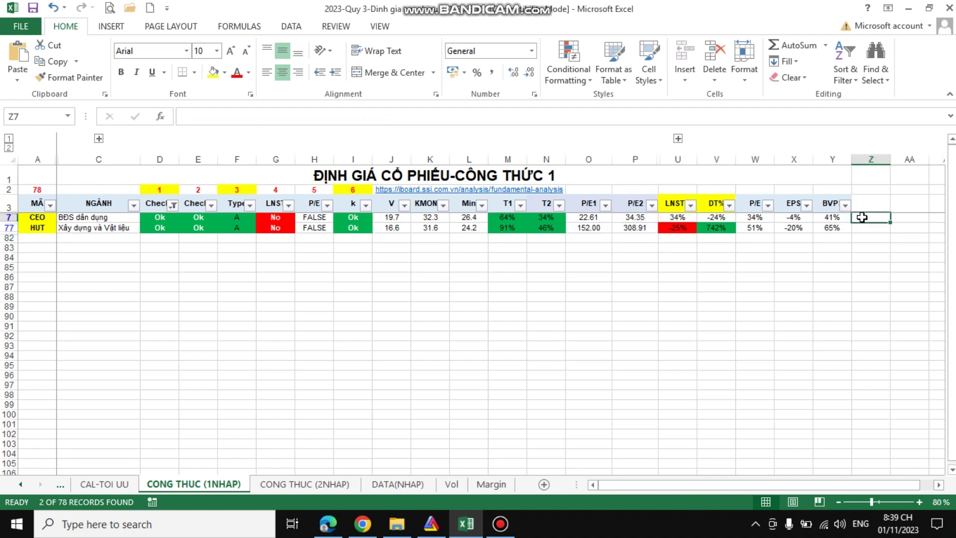
{"action": "left_click", "coordinate": [279, 191]}
{"action": "left_click", "coordinate": [313, 190]}
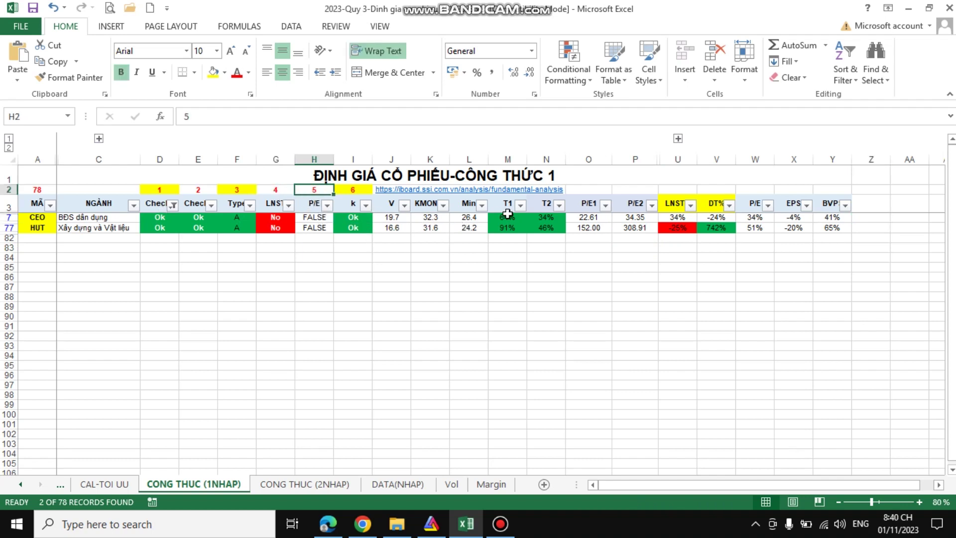
{"action": "left_click", "coordinate": [867, 209]}
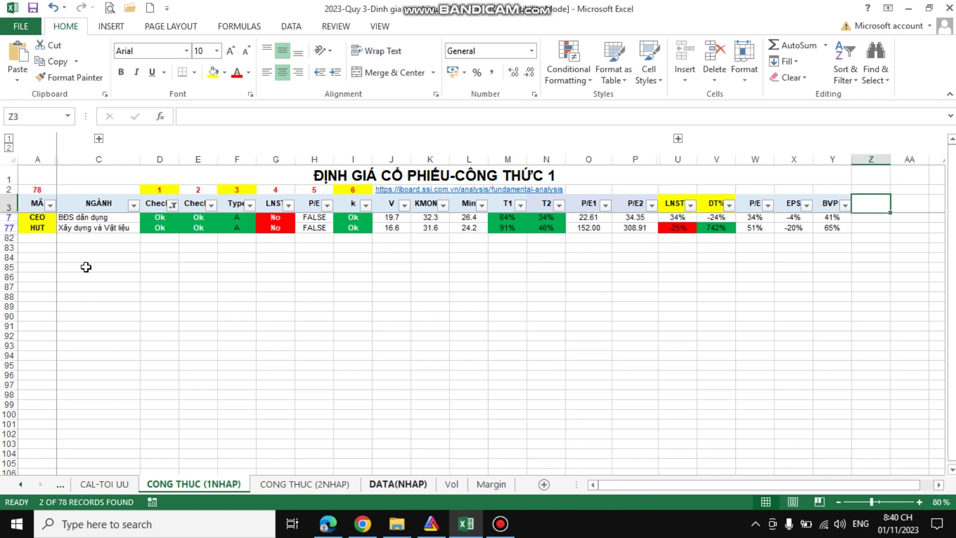
Step: Add filters to the header row from MÃ to BVPS on the CONG THUC (2NHAP) sheet
{"action": "left_click", "coordinate": [302, 484]}
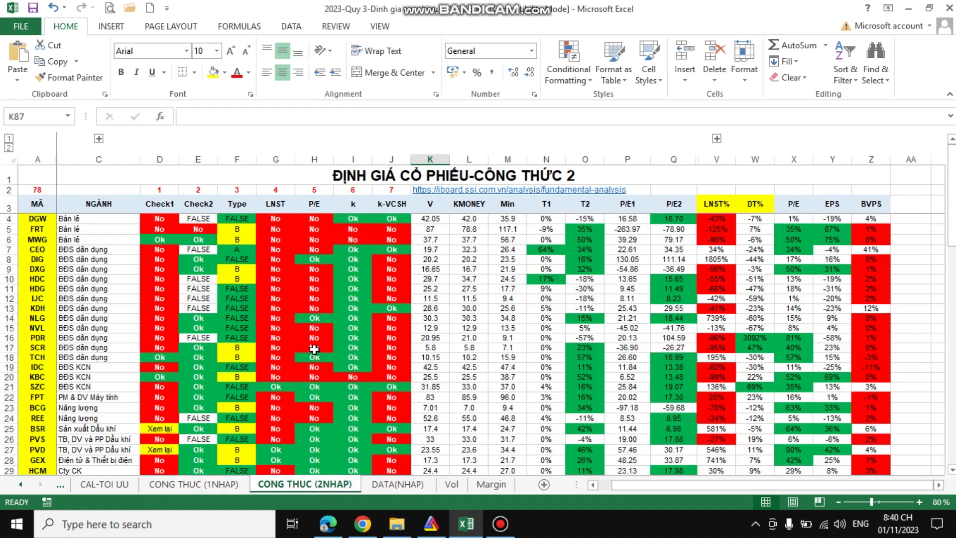
{"action": "left_click_drag", "start_coordinate": [31, 208], "coordinate": [860, 200]}
{"action": "left_click", "coordinate": [845, 70]}
{"action": "left_click", "coordinate": [863, 147]}
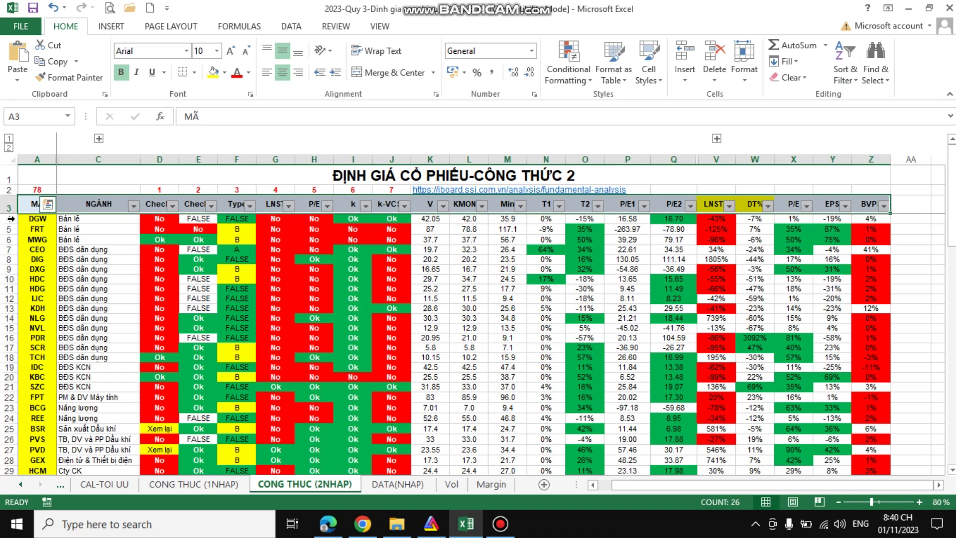
{"action": "left_click", "coordinate": [924, 205]}
Step: Filter the Check1 column of the formula 2 table to show only the Ok and Xem lại rows
{"action": "scroll", "coordinate": [132, 304], "scroll_direction": "down", "scroll_amount": 3}
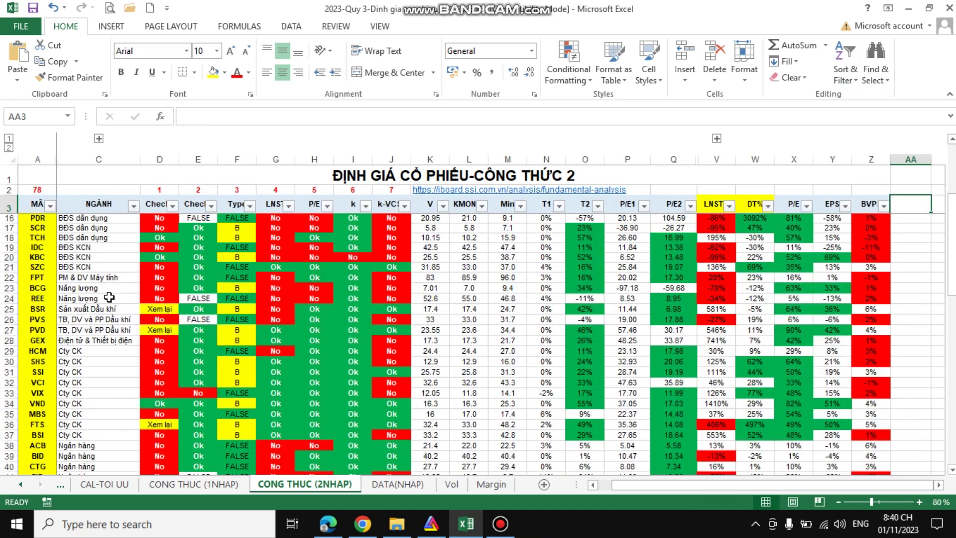
{"action": "scroll", "coordinate": [109, 298], "scroll_direction": "up", "scroll_amount": 3}
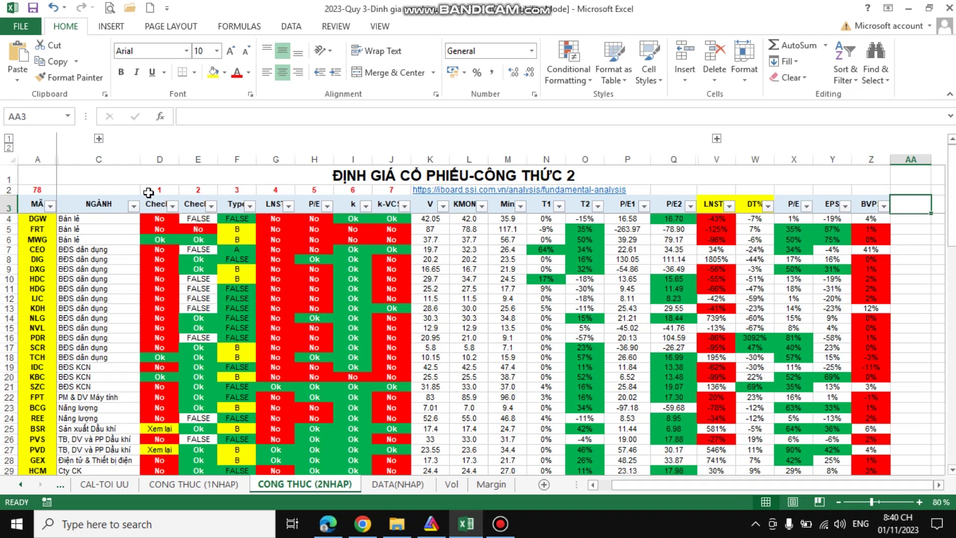
{"action": "left_click", "coordinate": [167, 192]}
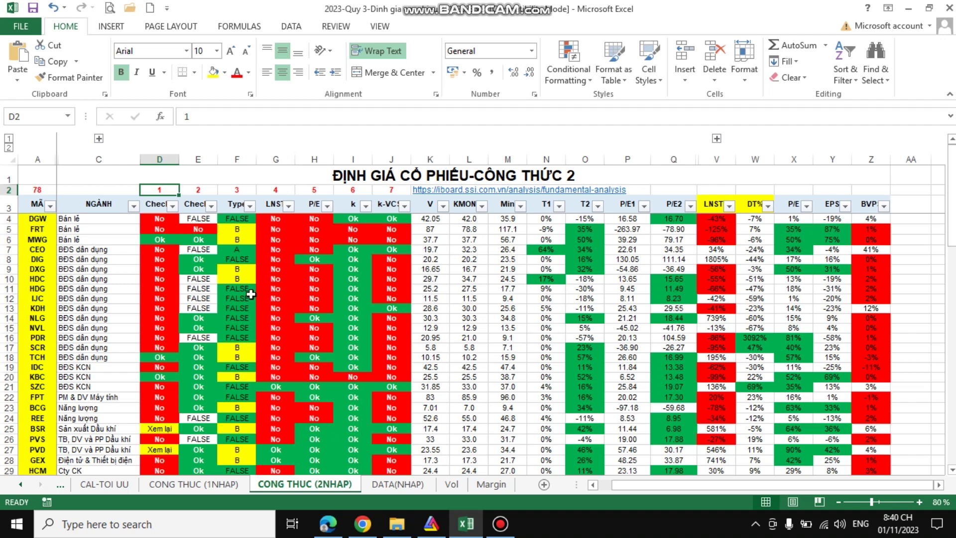
{"action": "left_click", "coordinate": [172, 206]}
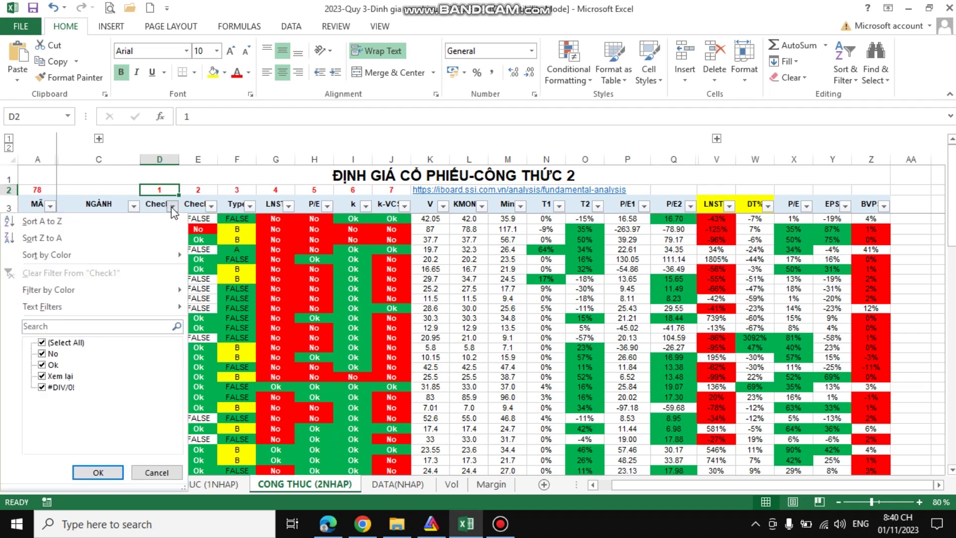
{"action": "left_click", "coordinate": [57, 343]}
{"action": "left_click", "coordinate": [54, 365]}
{"action": "left_click", "coordinate": [60, 376]}
{"action": "left_click", "coordinate": [94, 473]}
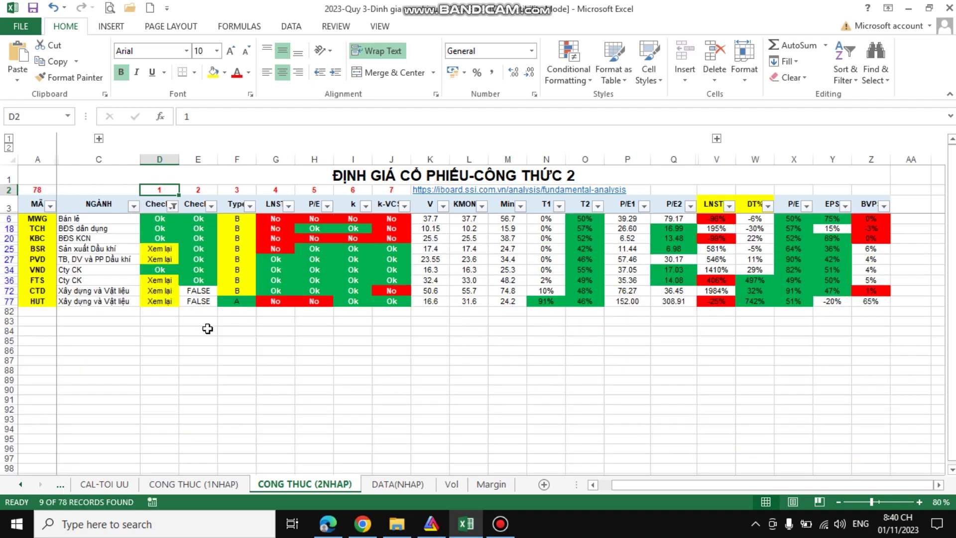
Step: Examine the filtered formula 2 tickers one by one, from MWG, TCH and KBC through to CTD and HUT
{"action": "left_click", "coordinate": [196, 339]}
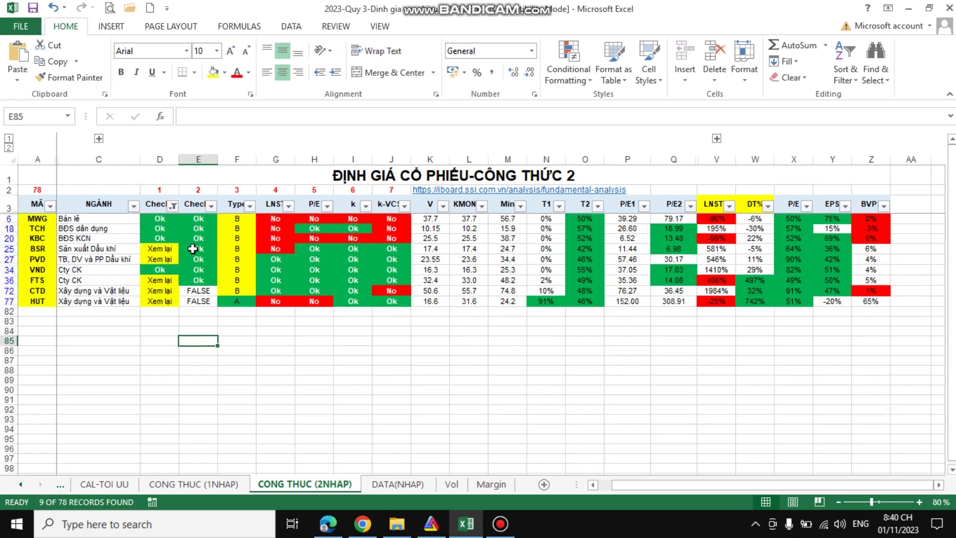
{"action": "left_click", "coordinate": [165, 191]}
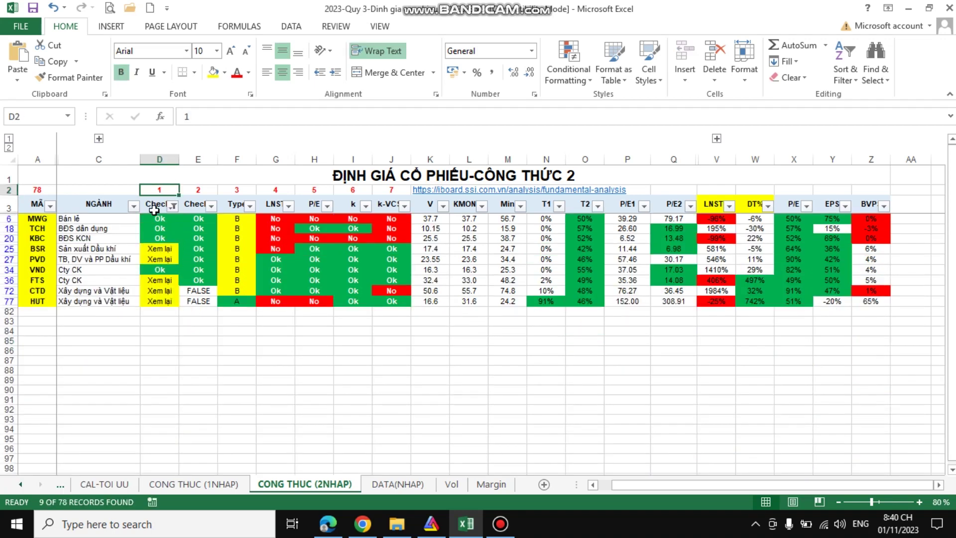
{"action": "left_click_drag", "start_coordinate": [37, 219], "coordinate": [37, 301]}
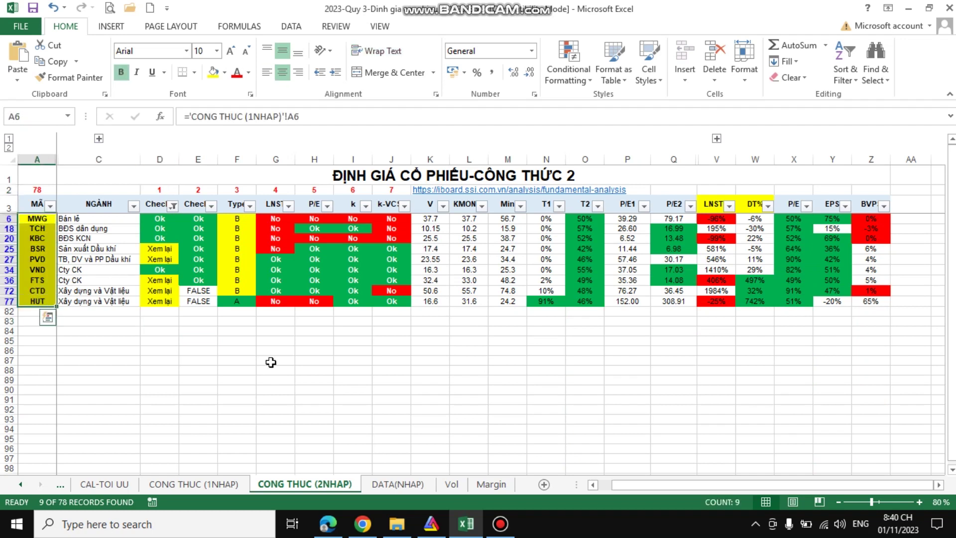
{"action": "left_click", "coordinate": [138, 341]}
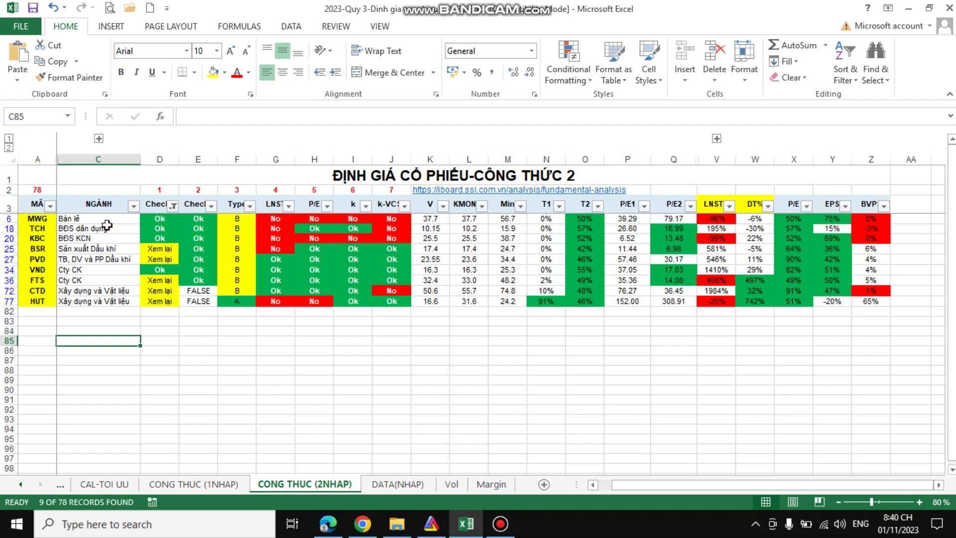
{"action": "left_click", "coordinate": [44, 219]}
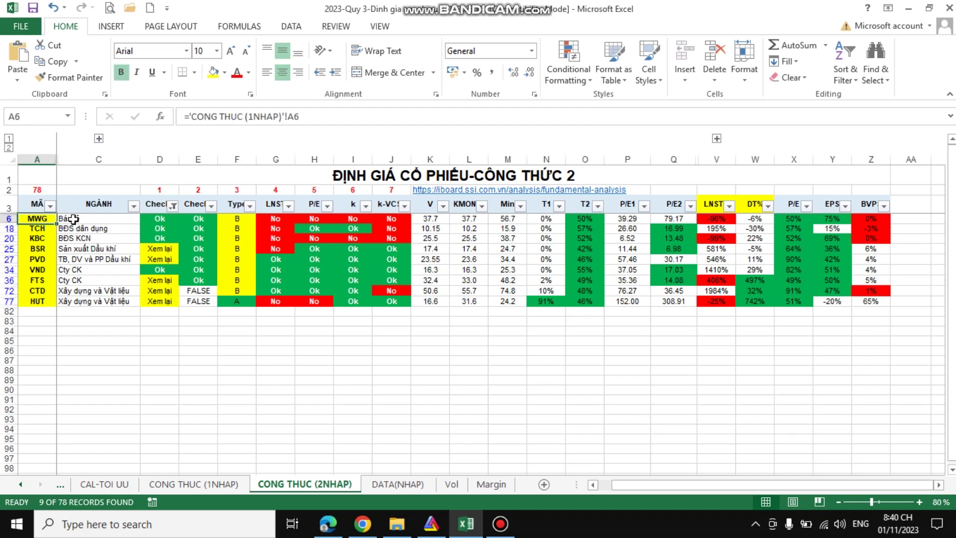
{"action": "left_click", "coordinate": [47, 229]}
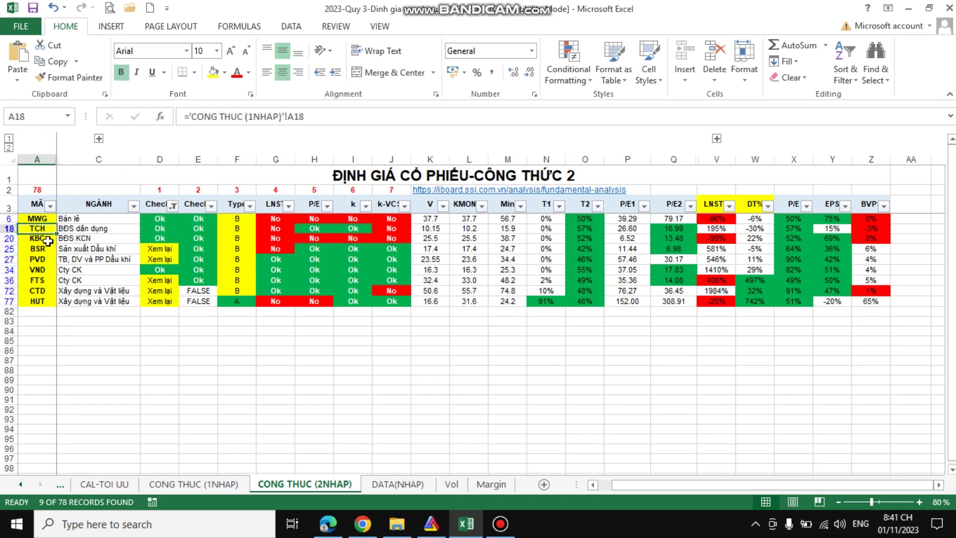
{"action": "left_click", "coordinate": [48, 239]}
{"action": "left_click", "coordinate": [51, 250]}
{"action": "left_click", "coordinate": [48, 258]}
{"action": "left_click", "coordinate": [48, 269]}
{"action": "left_click", "coordinate": [47, 282]}
{"action": "left_click", "coordinate": [48, 290]}
{"action": "left_click", "coordinate": [48, 301]}
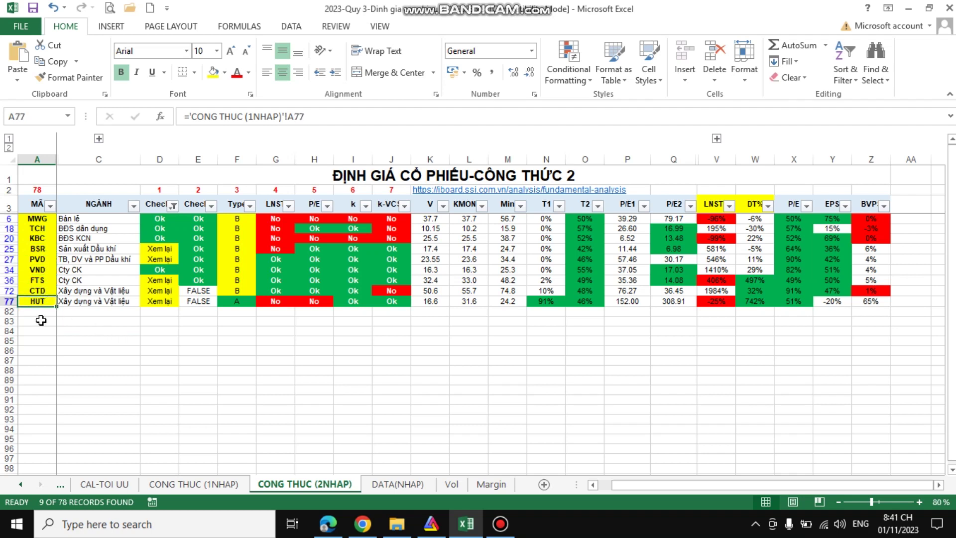
{"action": "left_click", "coordinate": [259, 332]}
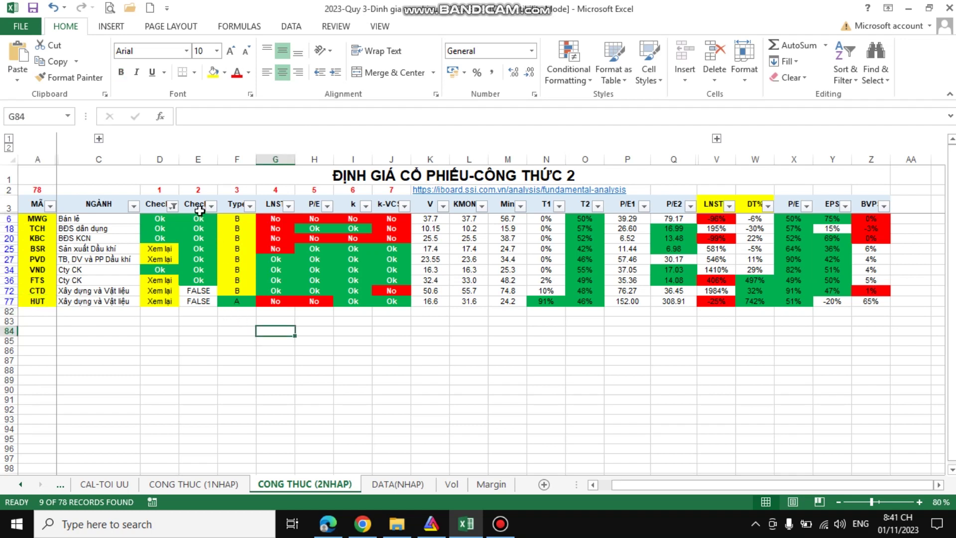
Step: Filter the Check2 column of the formula 2 table to show only the Ok rows
{"action": "left_click", "coordinate": [198, 205]}
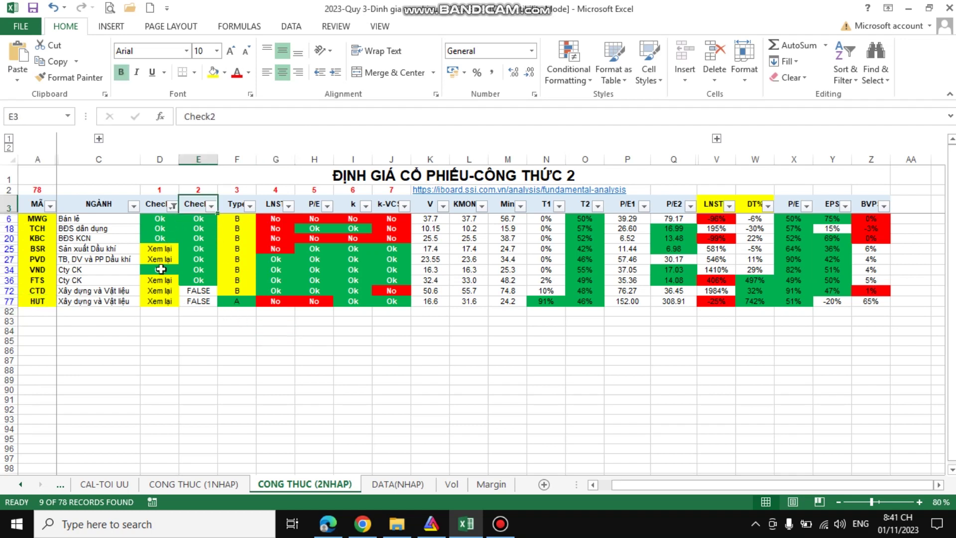
{"action": "left_click", "coordinate": [207, 220]}
{"action": "left_click", "coordinate": [203, 206]}
{"action": "left_click", "coordinate": [211, 205]}
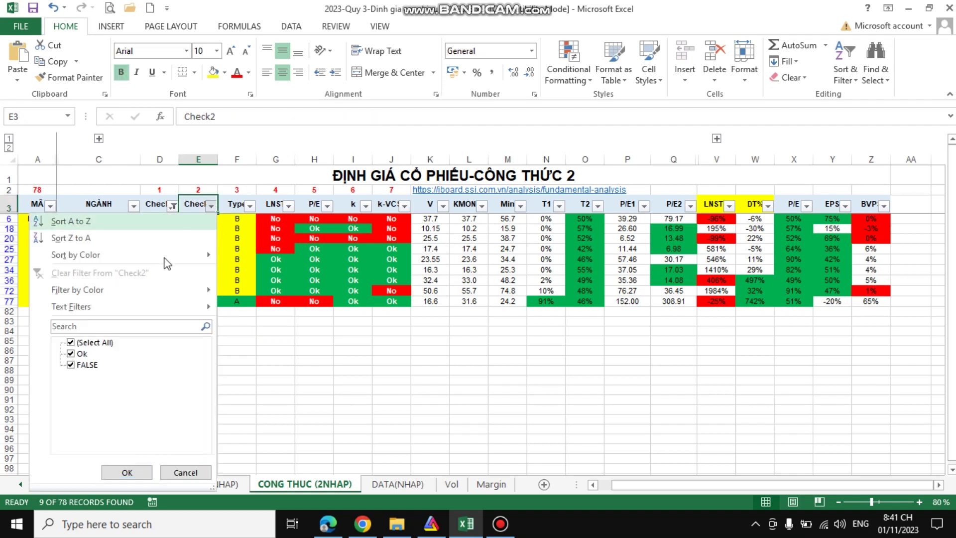
{"action": "left_click", "coordinate": [87, 367]}
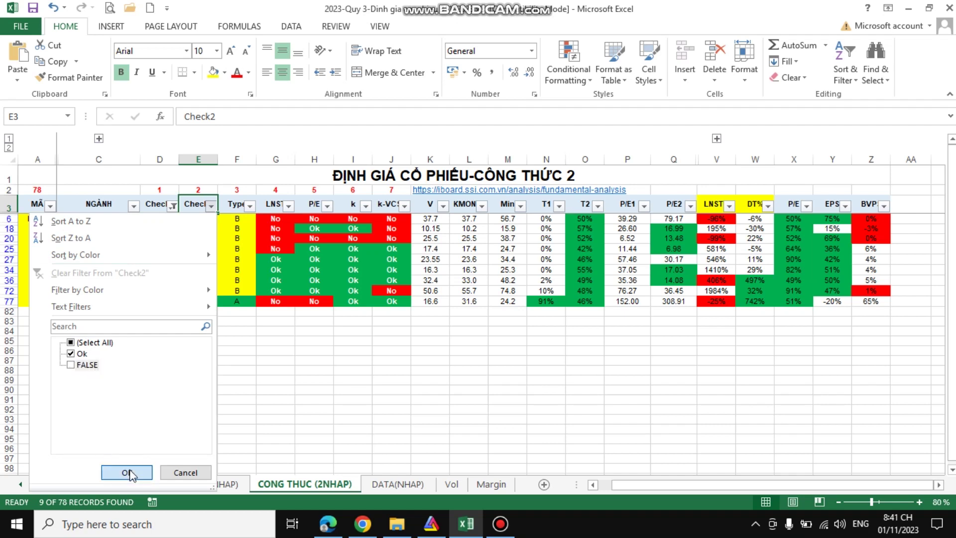
{"action": "left_click", "coordinate": [128, 472]}
{"action": "left_click", "coordinate": [232, 369]}
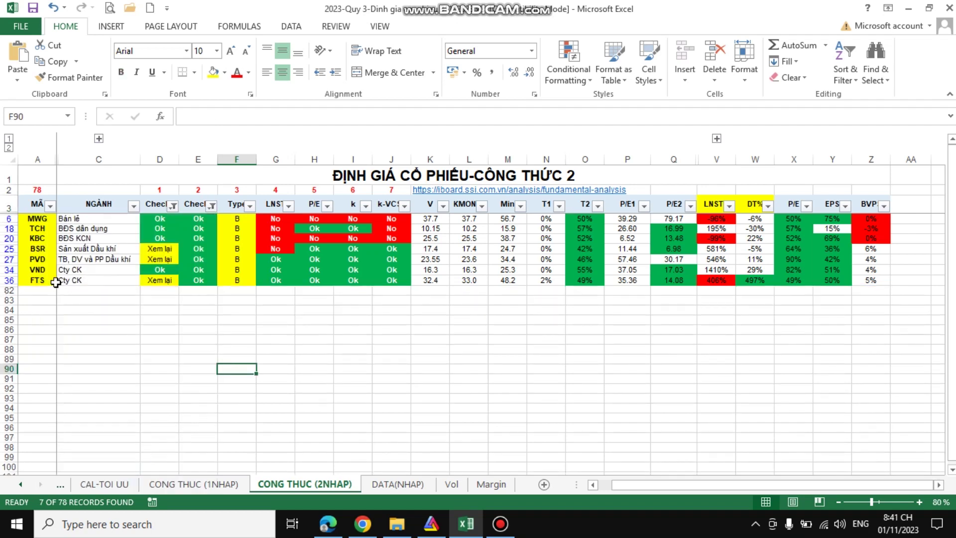
Step: Review the remaining tickers from MWG to FTS and their criteria 4 to 7, from LNST to k-VCSH
{"action": "mouse_move", "coordinate": [47, 278]}
{"action": "left_mouse_down"}
{"action": "mouse_move", "coordinate": [42, 219]}
{"action": "mouse_move", "coordinate": [39, 280]}
{"action": "left_mouse_up"}
{"action": "left_click", "coordinate": [275, 321]}
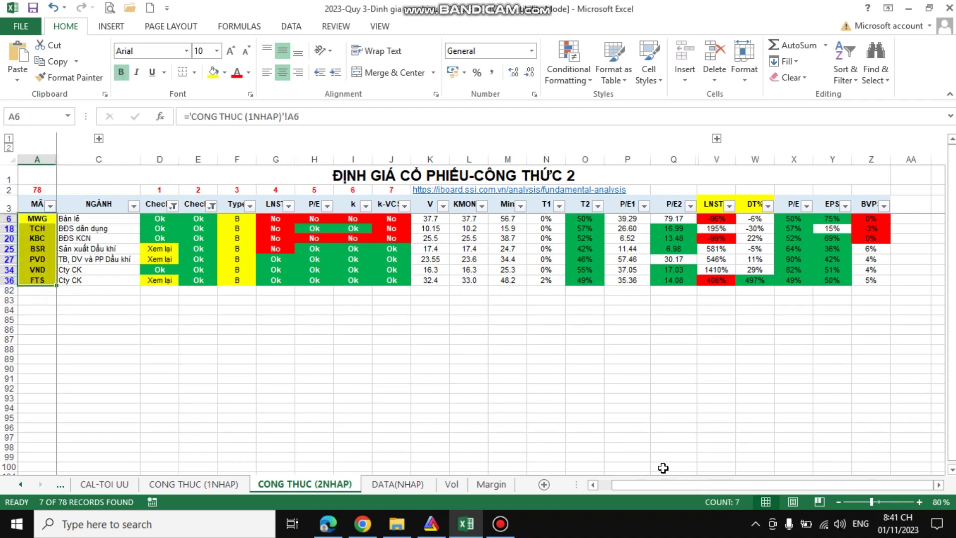
{"action": "left_click", "coordinate": [259, 300]}
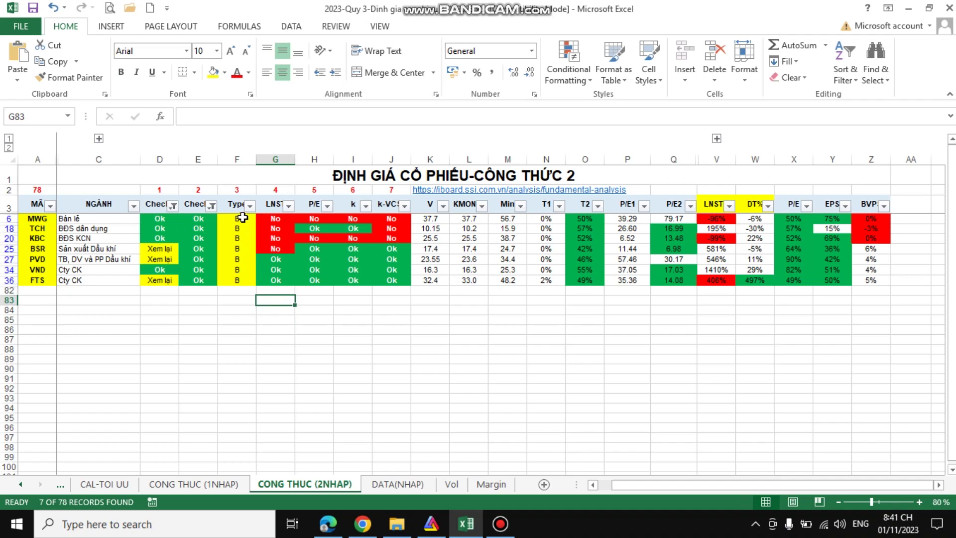
{"action": "left_click", "coordinate": [268, 190]}
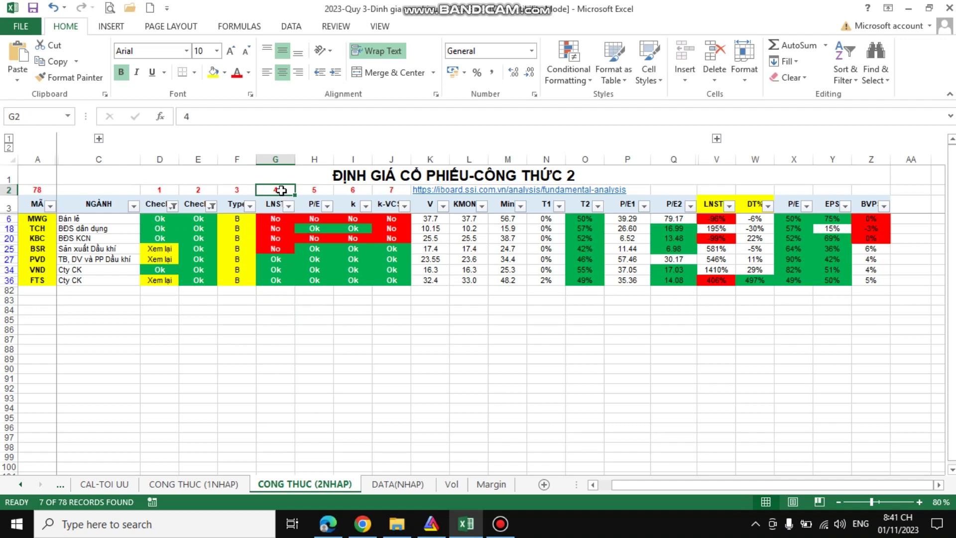
{"action": "left_click_drag", "start_coordinate": [281, 189], "coordinate": [394, 277]}
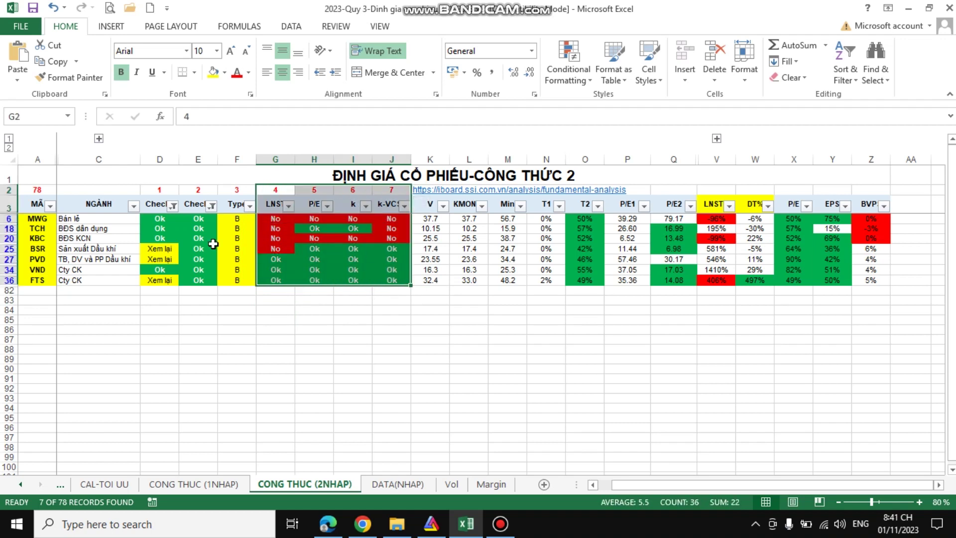
{"action": "left_click", "coordinate": [278, 291]}
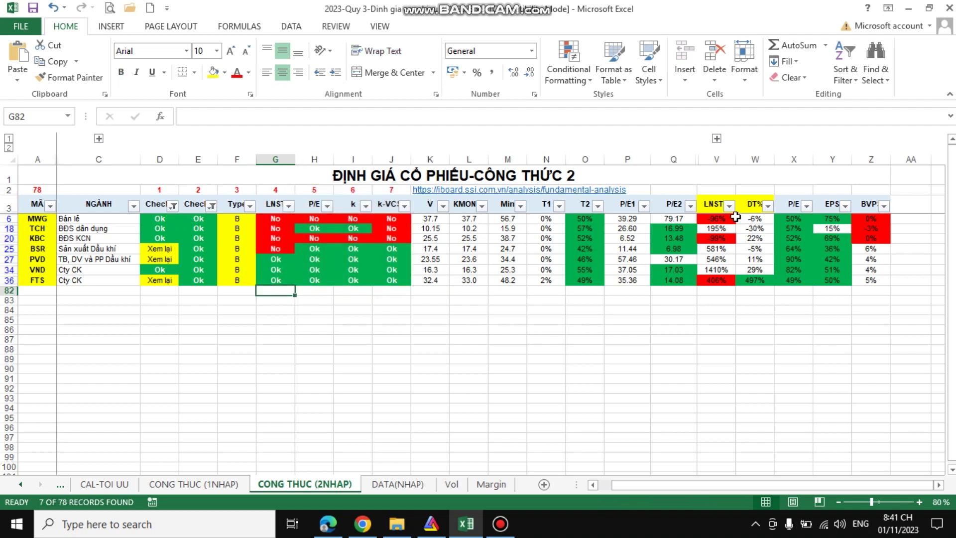
Step: Filter the LNST criterion column, number 4, to show only the Ok rows
{"action": "left_click", "coordinate": [288, 206]}
{"action": "left_click", "coordinate": [149, 354]}
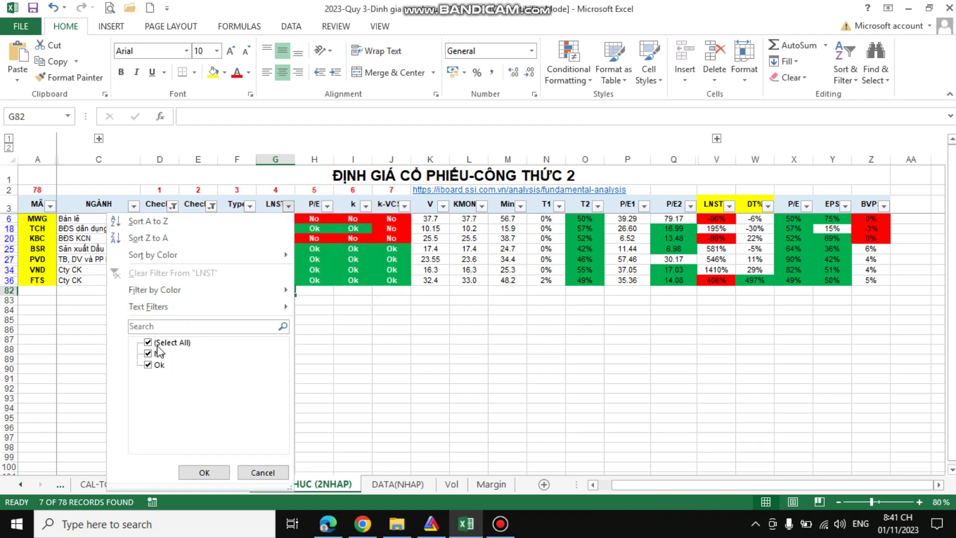
{"action": "left_click", "coordinate": [204, 473]}
{"action": "left_click", "coordinate": [289, 370]}
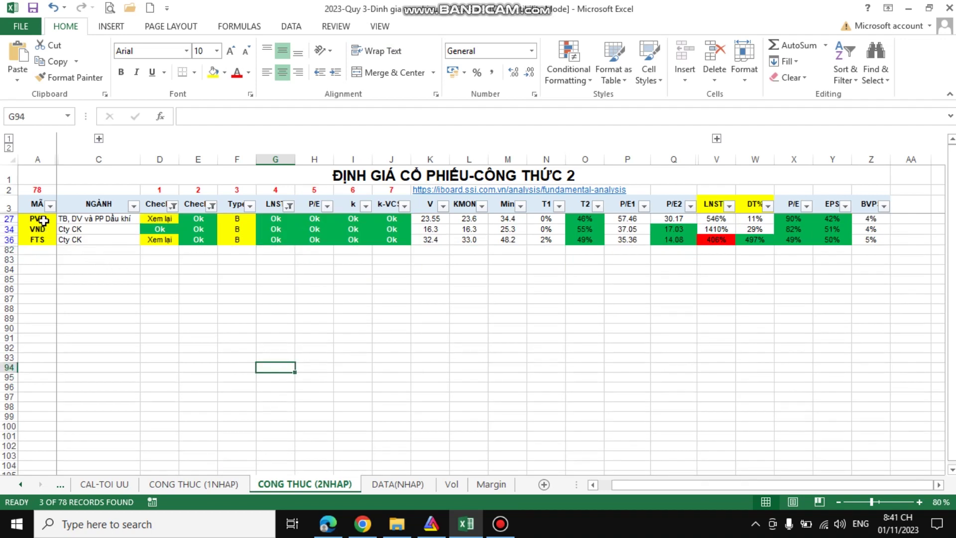
Step: Examine PVD, VND and FTS against the LNST, P/E, k and k-VCSH criteria
{"action": "left_click_drag", "start_coordinate": [44, 220], "coordinate": [44, 239]}
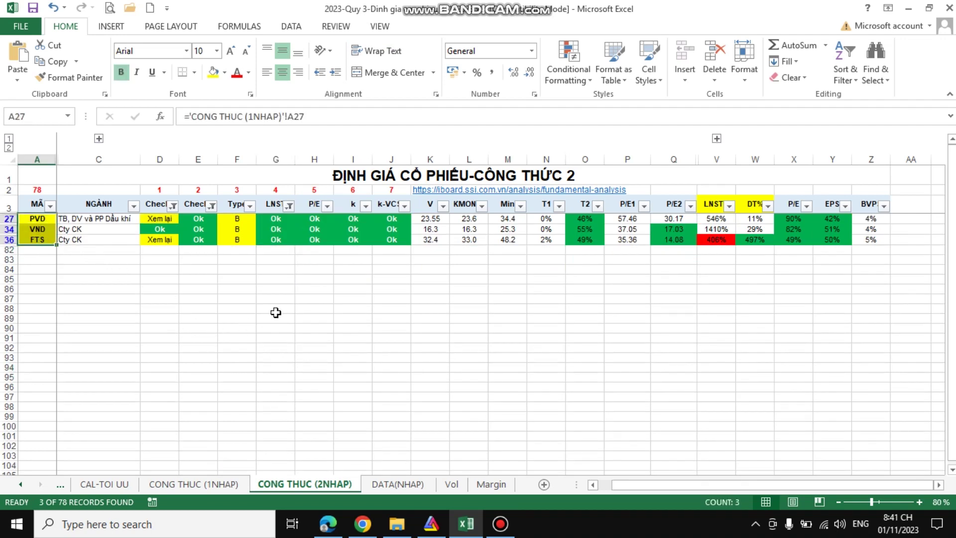
{"action": "left_click", "coordinate": [249, 251]}
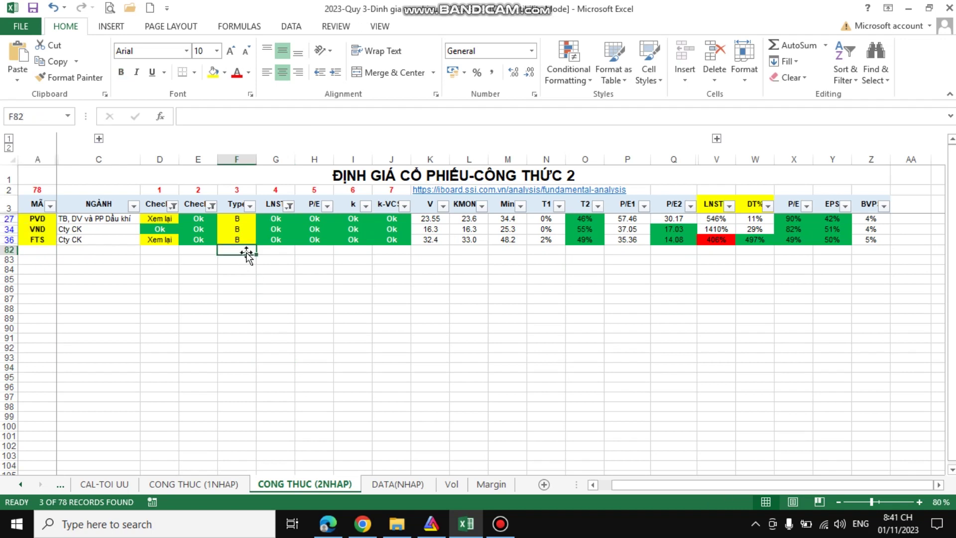
{"action": "left_click_drag", "start_coordinate": [277, 215], "coordinate": [278, 241]}
{"action": "left_click", "coordinate": [349, 259]}
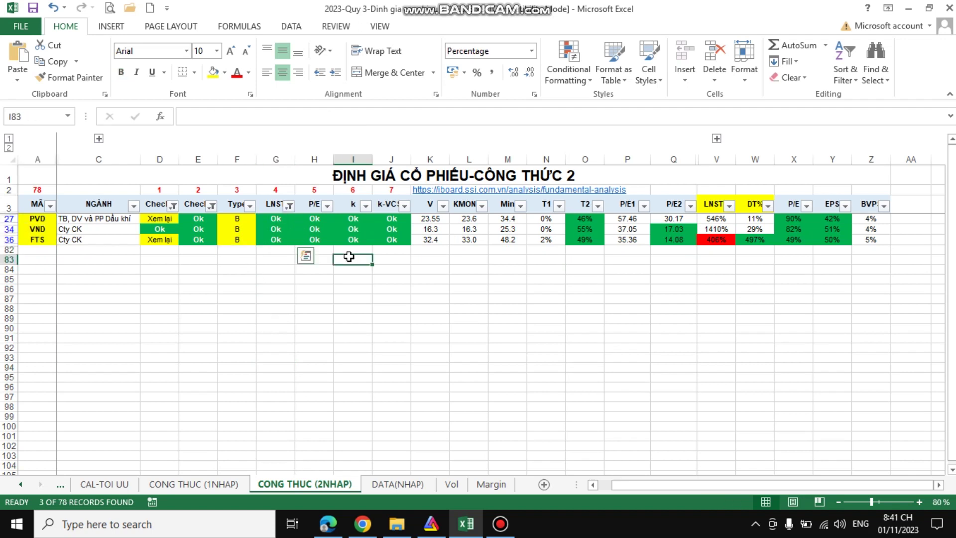
{"action": "left_click", "coordinate": [313, 207]}
{"action": "left_click", "coordinate": [352, 207]}
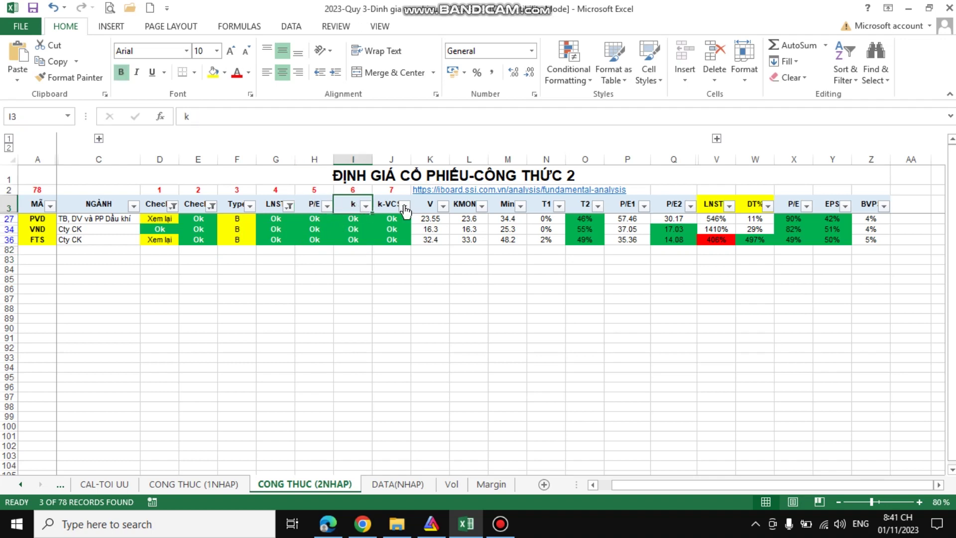
{"action": "left_click", "coordinate": [390, 205]}
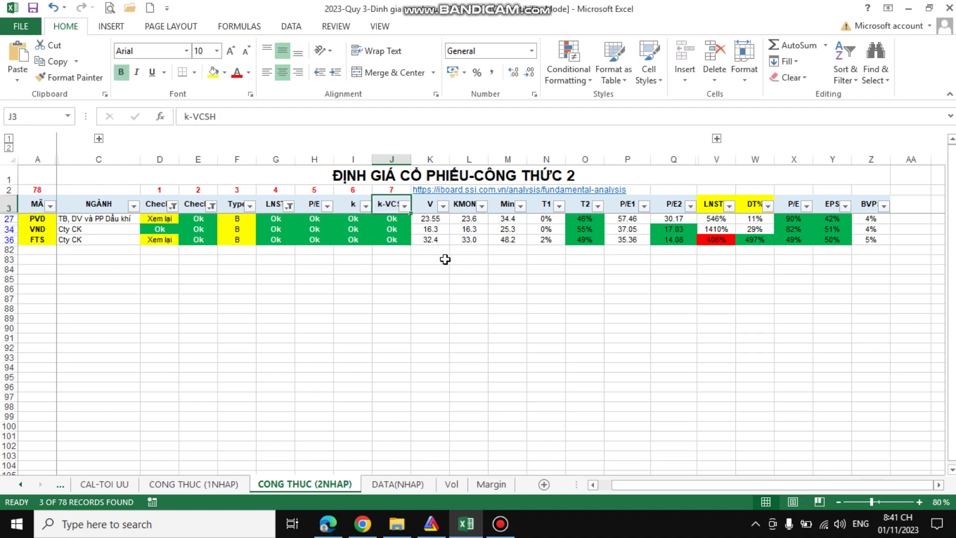
{"action": "left_click", "coordinate": [416, 279]}
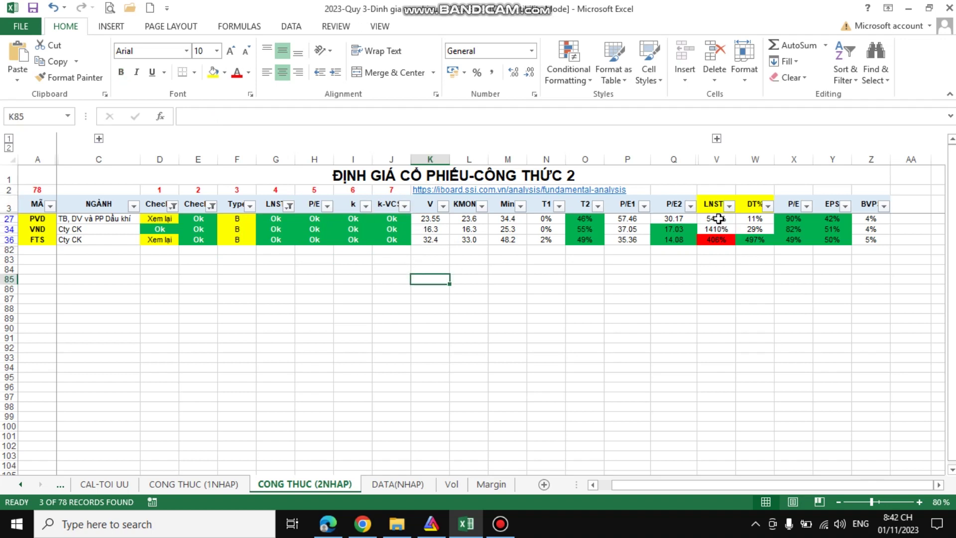
Step: Compare the LNST and DT% growth percentages of PVD, VND and FTS in columns V and W
{"action": "left_click_drag", "start_coordinate": [718, 218], "coordinate": [742, 217]}
{"action": "left_click", "coordinate": [753, 269]}
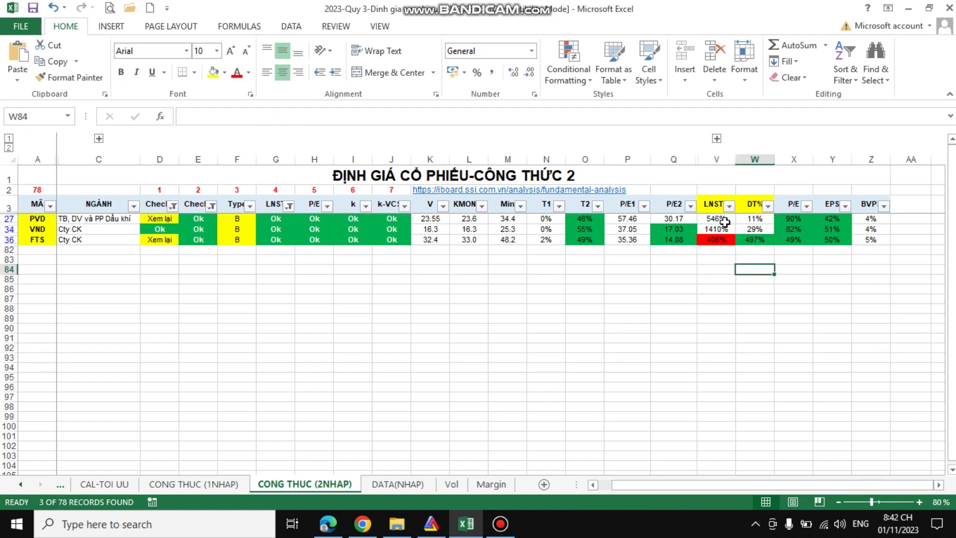
{"action": "left_click", "coordinate": [724, 221]}
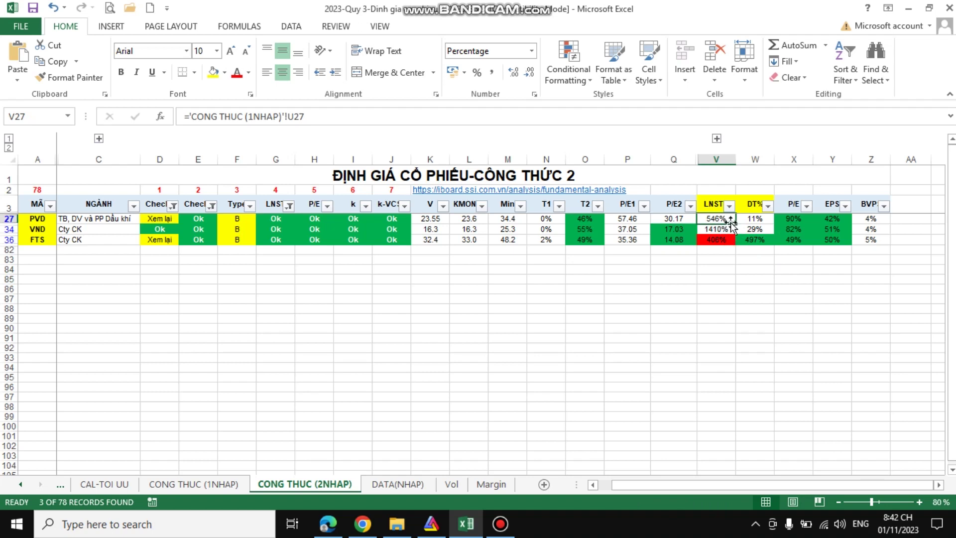
{"action": "left_click", "coordinate": [723, 229]}
{"action": "left_click", "coordinate": [722, 240]}
{"action": "left_click", "coordinate": [722, 250]}
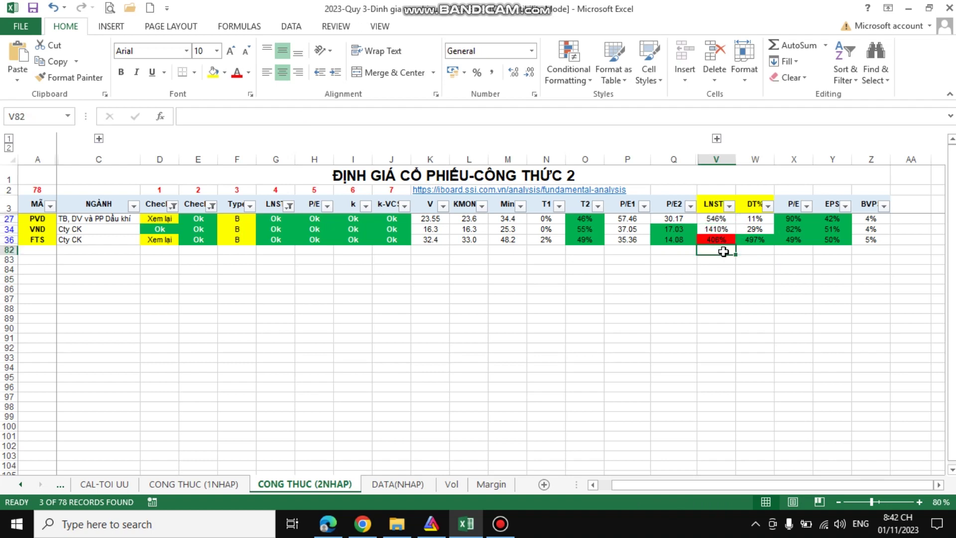
{"action": "left_click", "coordinate": [757, 218]}
{"action": "left_click", "coordinate": [756, 229]}
{"action": "left_click", "coordinate": [755, 240]}
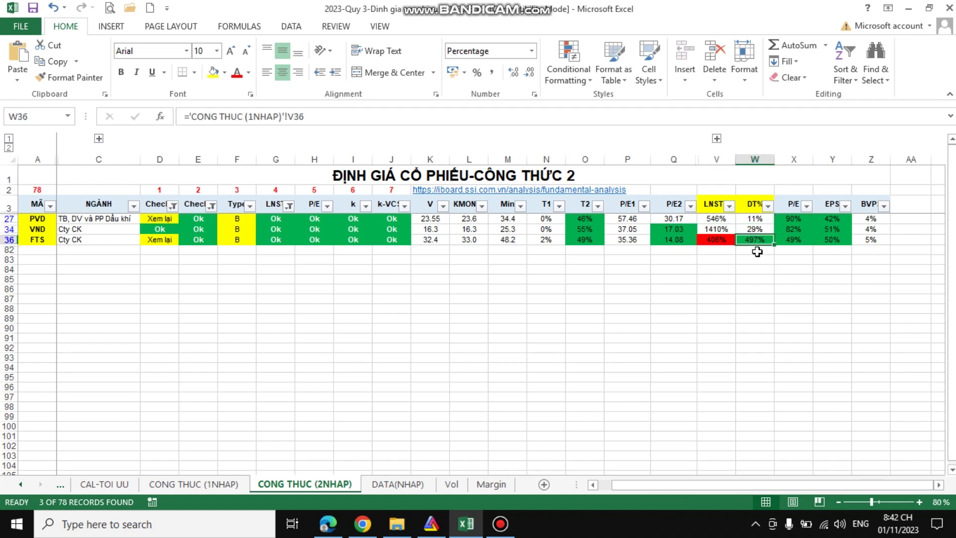
{"action": "left_click", "coordinate": [757, 251]}
{"action": "left_click_drag", "start_coordinate": [710, 218], "coordinate": [747, 242]}
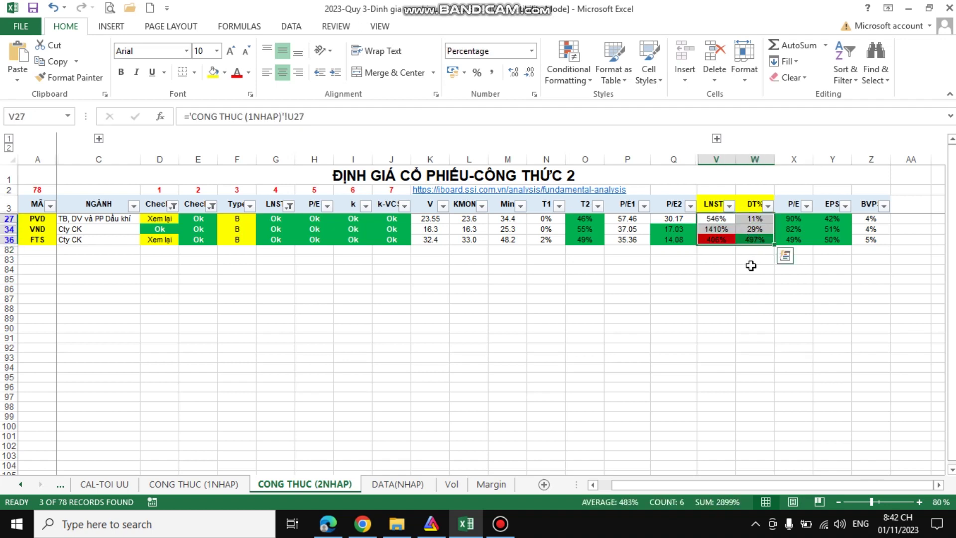
{"action": "left_click", "coordinate": [751, 268]}
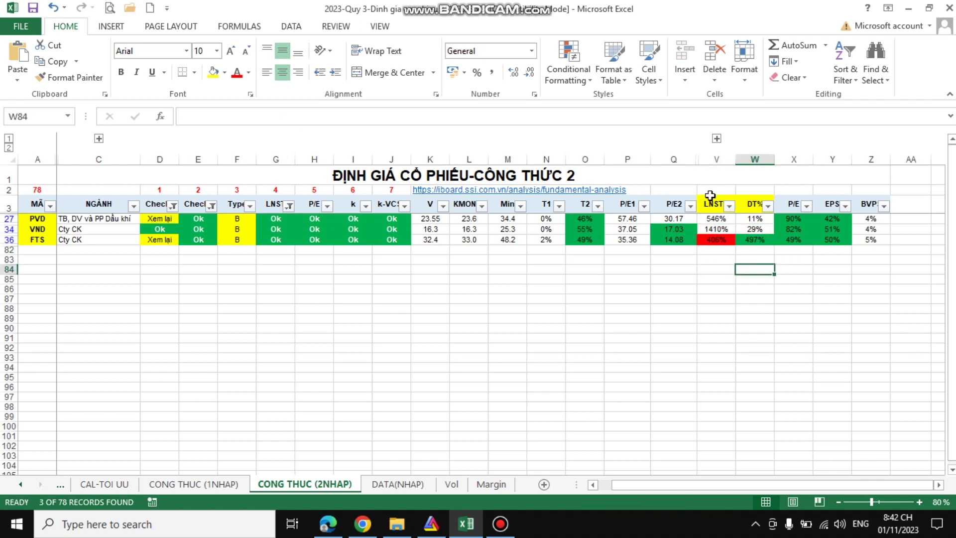
{"action": "left_click", "coordinate": [718, 160]}
{"action": "left_click", "coordinate": [754, 159]}
{"action": "left_click", "coordinate": [757, 252]}
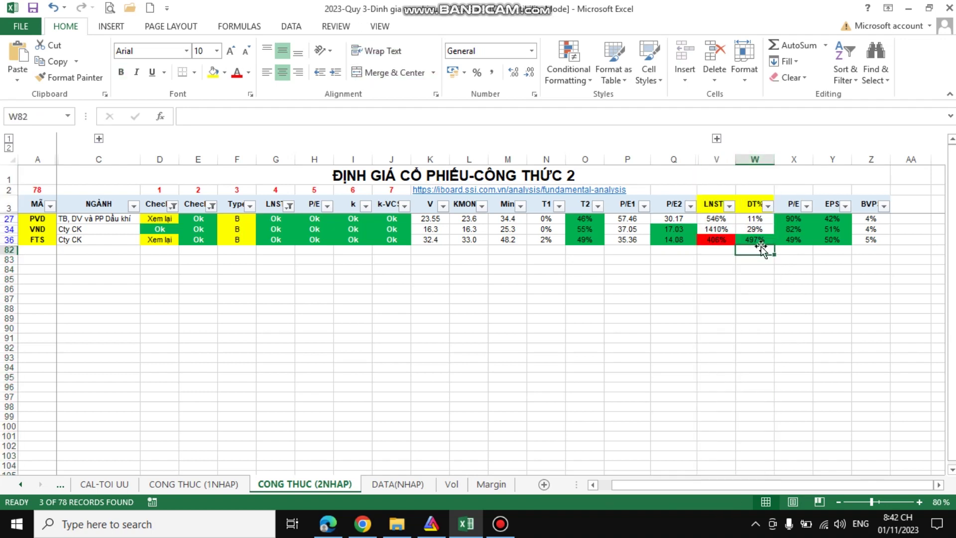
Step: Check PVD's P/E change percentage in column X against its P/E1 value
{"action": "left_click", "coordinate": [798, 220]}
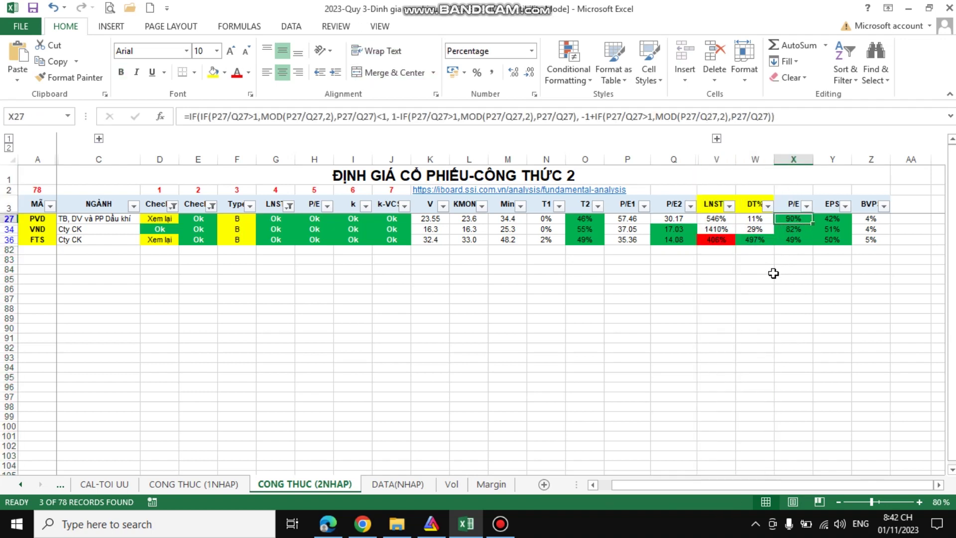
{"action": "left_click", "coordinate": [782, 270]}
{"action": "left_click", "coordinate": [628, 219]}
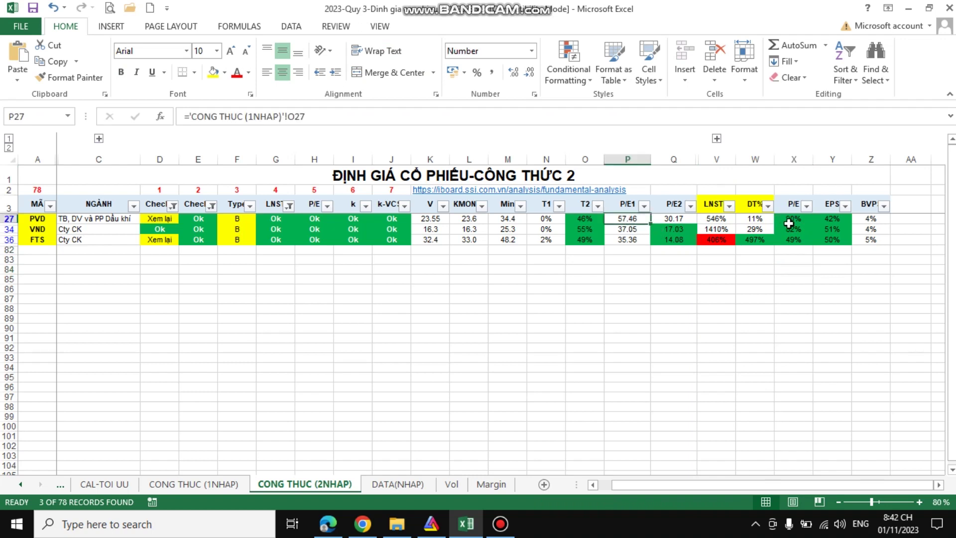
{"action": "left_click", "coordinate": [800, 219]}
{"action": "left_click", "coordinate": [794, 250]}
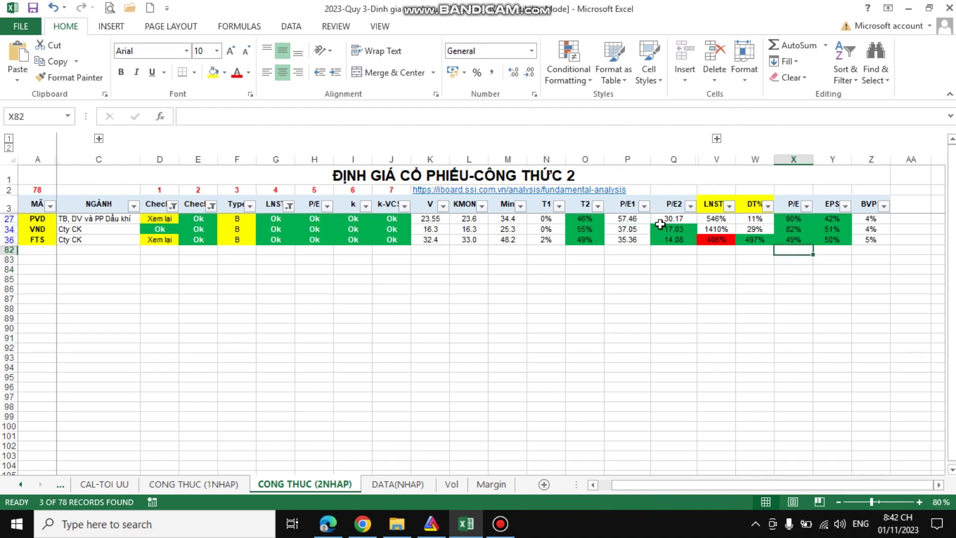
{"action": "left_click", "coordinate": [631, 219]}
{"action": "left_click", "coordinate": [644, 258]}
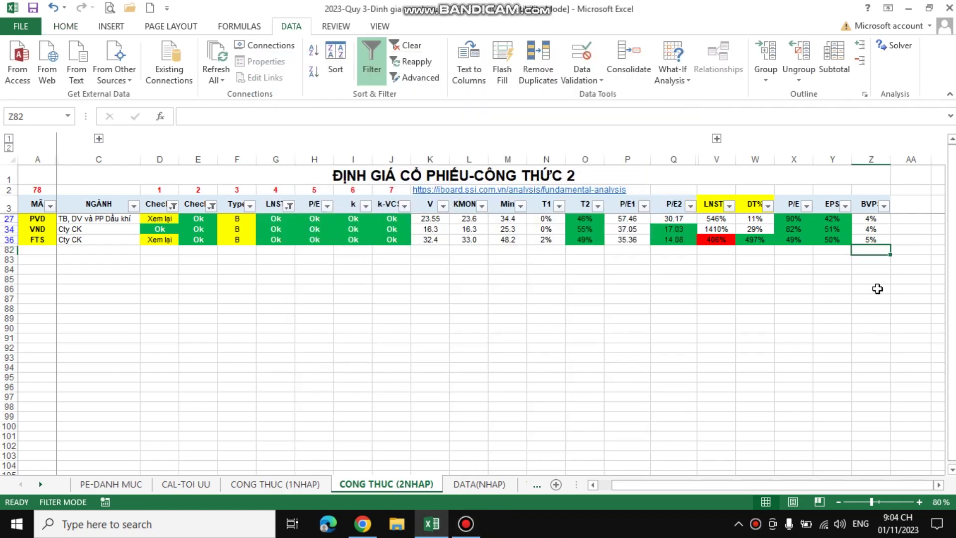
Step: Examine the EPS percentages of PVD, VND and FTS in column Y
{"action": "key", "text": "Down"}
{"action": "key", "text": "Down"}
{"action": "key", "text": "Down"}
{"action": "key", "text": "Down"}
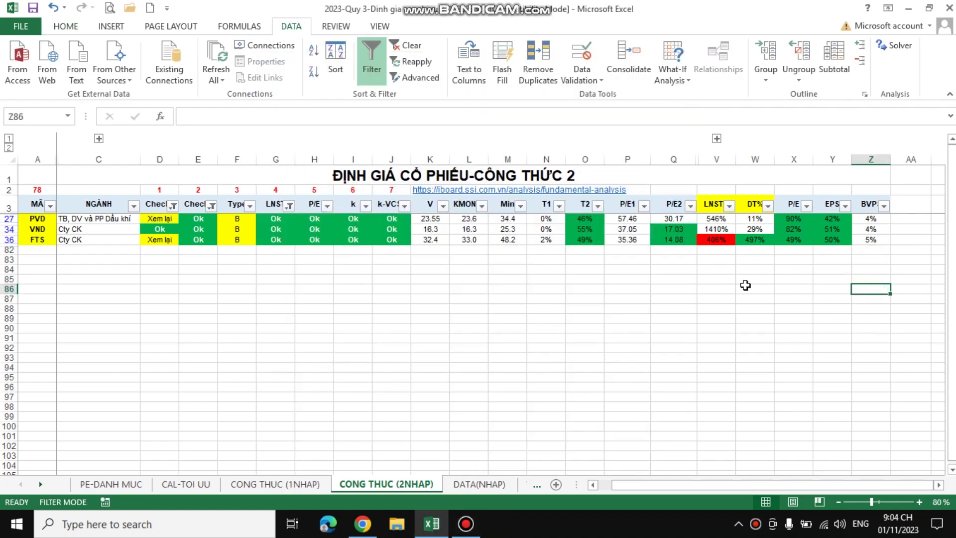
{"action": "left_click", "coordinate": [829, 219]}
{"action": "left_click", "coordinate": [825, 252]}
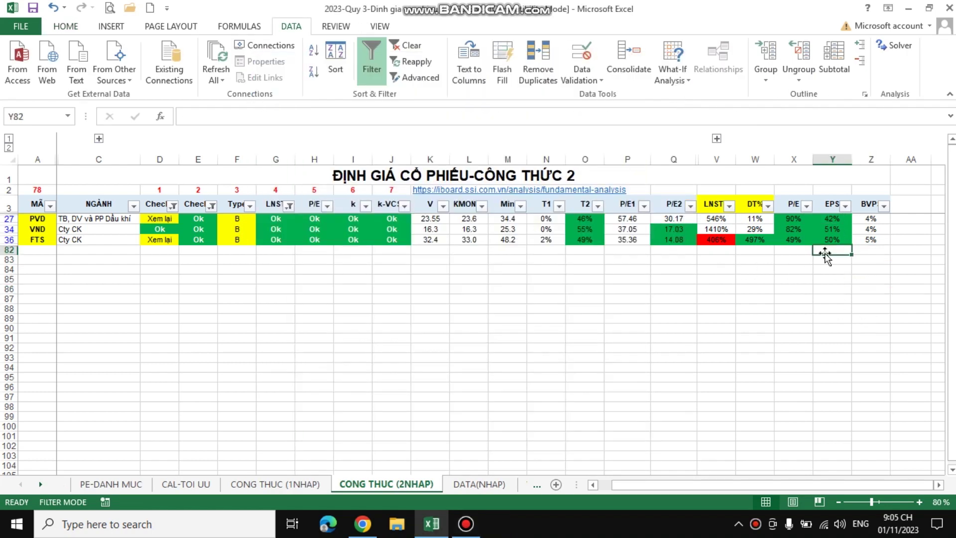
{"action": "left_click_drag", "start_coordinate": [838, 216], "coordinate": [832, 239]}
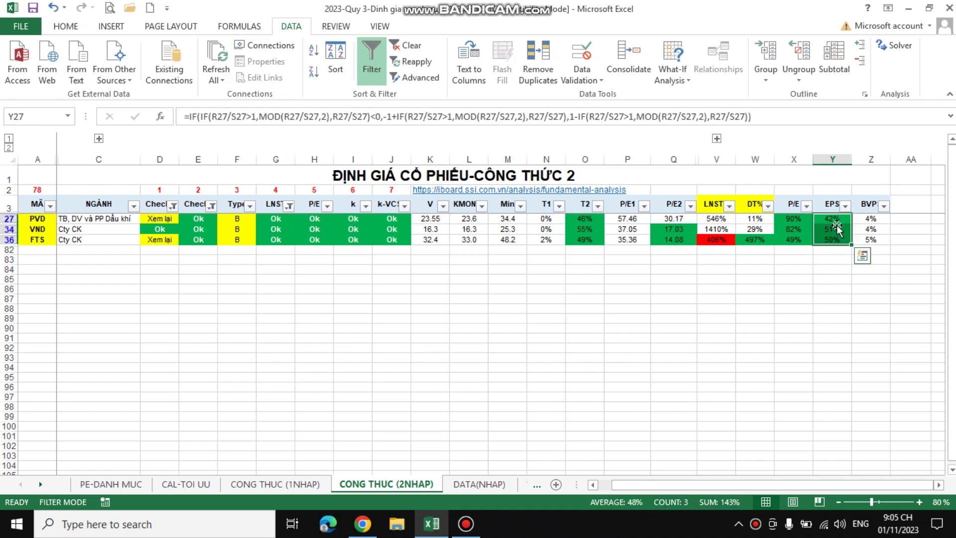
{"action": "left_click", "coordinate": [835, 250]}
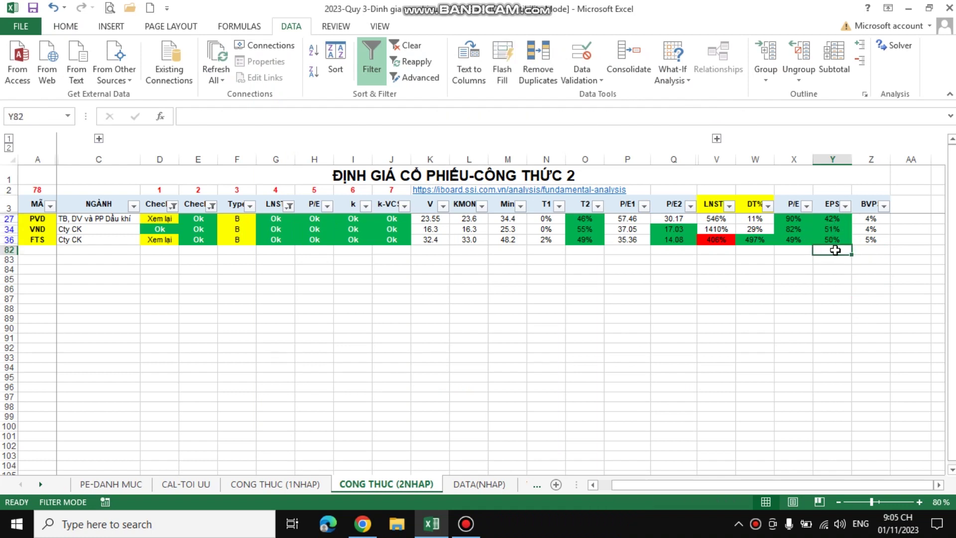
Step: Compare the P/E1 and P/E2 values of PVD, VND and FTS in columns P and Q
{"action": "left_click", "coordinate": [685, 221]}
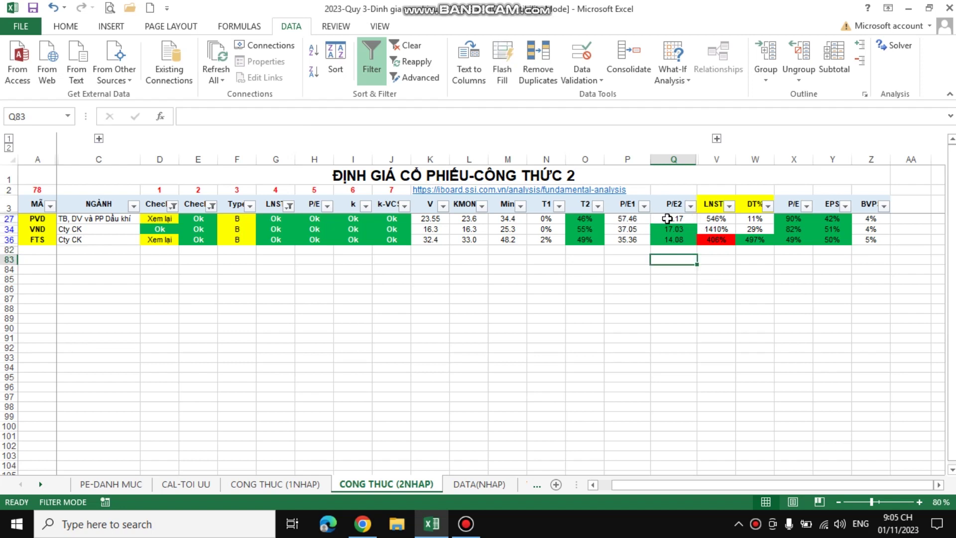
{"action": "left_click", "coordinate": [630, 221]}
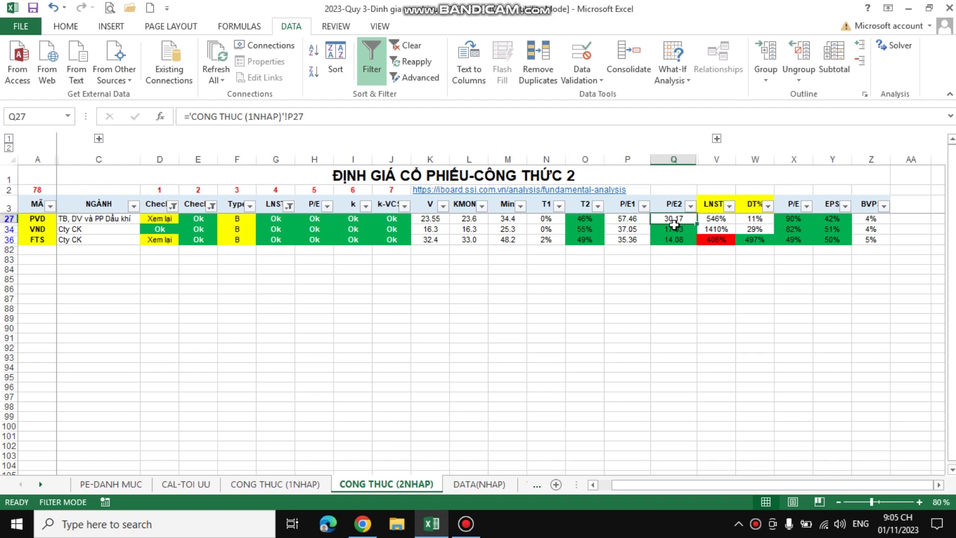
{"action": "left_click", "coordinate": [678, 251]}
{"action": "left_click", "coordinate": [635, 230]}
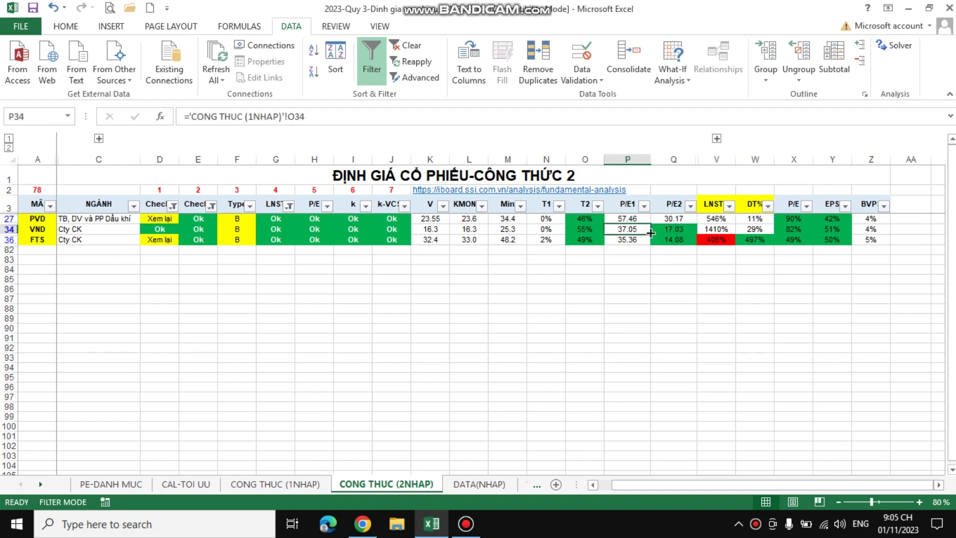
{"action": "left_click", "coordinate": [678, 230]}
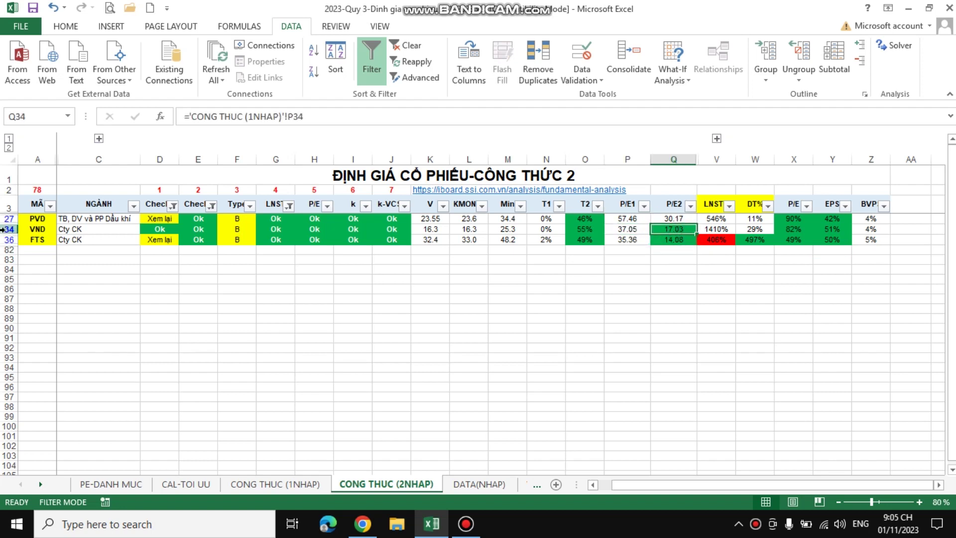
{"action": "left_click", "coordinate": [632, 240]}
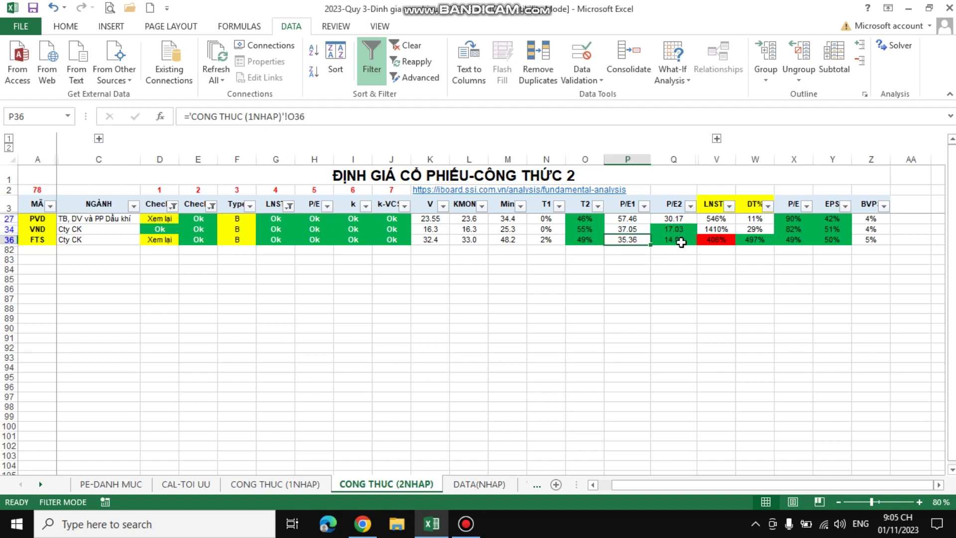
{"action": "left_click", "coordinate": [679, 239]}
{"action": "left_click", "coordinate": [679, 251]}
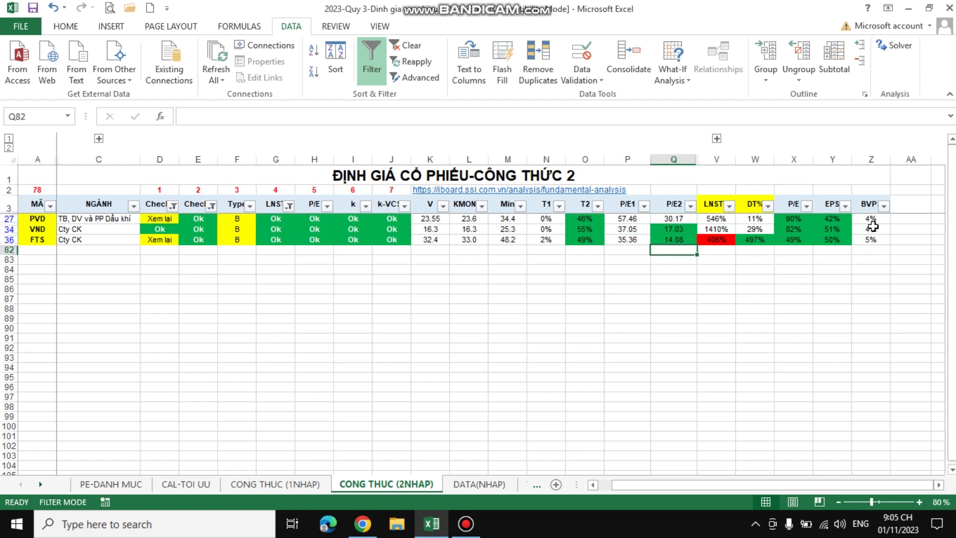
Step: Examine the BVP percentages of PVD, VND and FTS in column Z
{"action": "left_click_drag", "start_coordinate": [872, 218], "coordinate": [871, 239]}
{"action": "left_click", "coordinate": [907, 207]}
{"action": "left_click", "coordinate": [872, 250]}
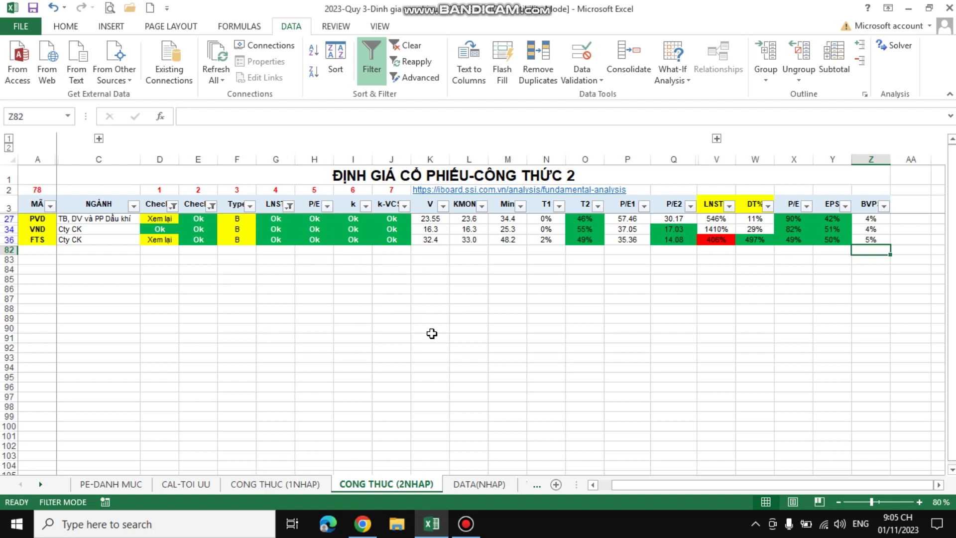
Step: Review the tickers, Lãi suất and Phân bố values in the KẾT QUẢ LỌC CỔ PHIẾU table on the PE-DANH MUC sheet
{"action": "left_click", "coordinate": [110, 484]}
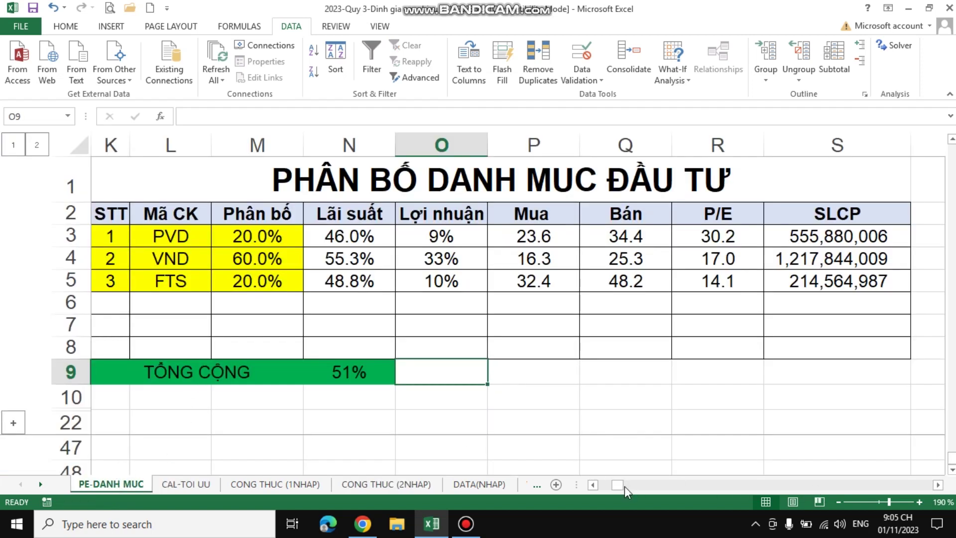
{"action": "left_click_drag", "start_coordinate": [617, 487], "coordinate": [598, 485]}
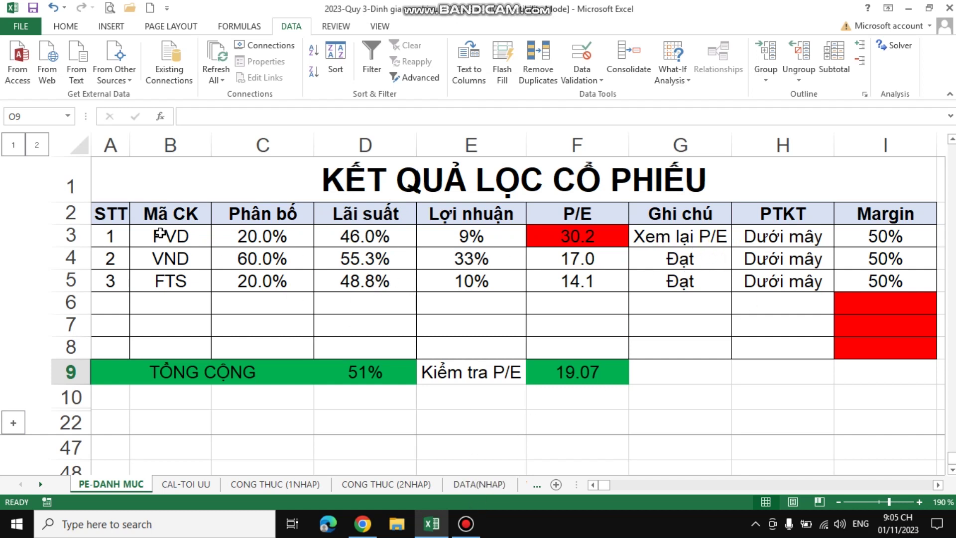
{"action": "left_click_drag", "start_coordinate": [172, 238], "coordinate": [173, 277]}
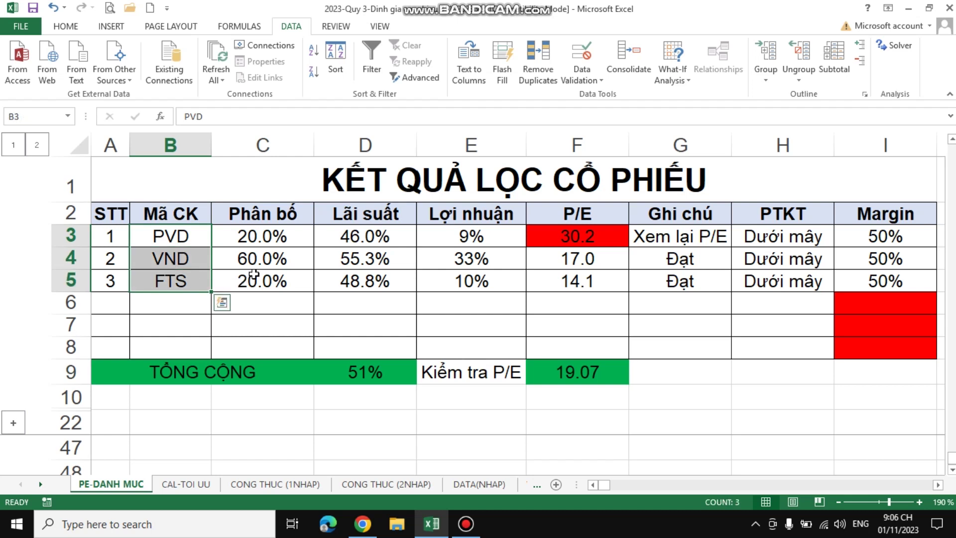
{"action": "left_click_drag", "start_coordinate": [371, 236], "coordinate": [370, 279]}
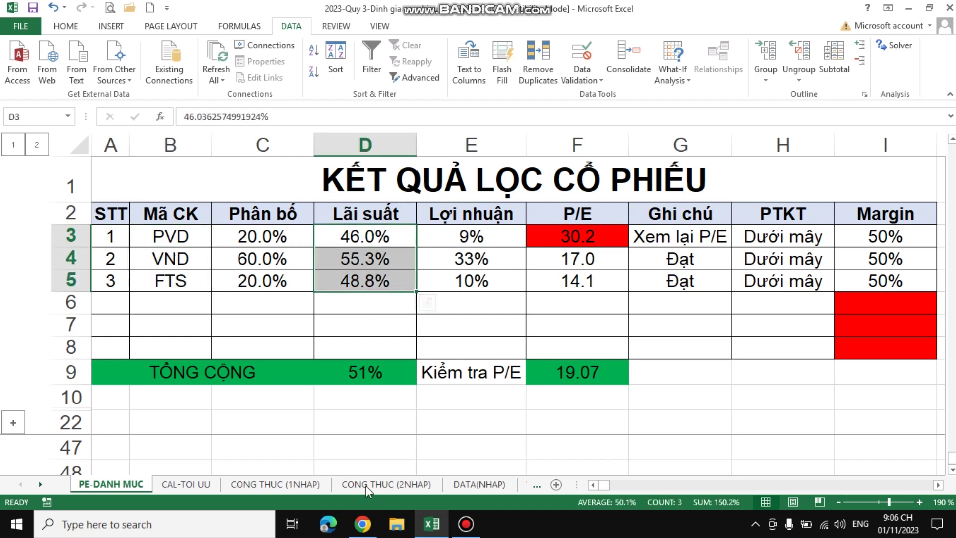
{"action": "left_click", "coordinate": [386, 485]}
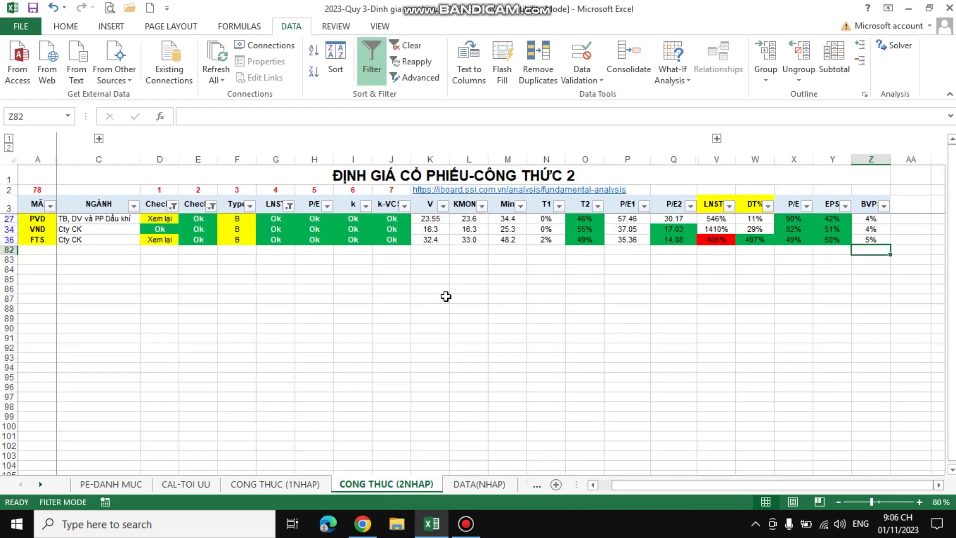
{"action": "left_click", "coordinate": [111, 484]}
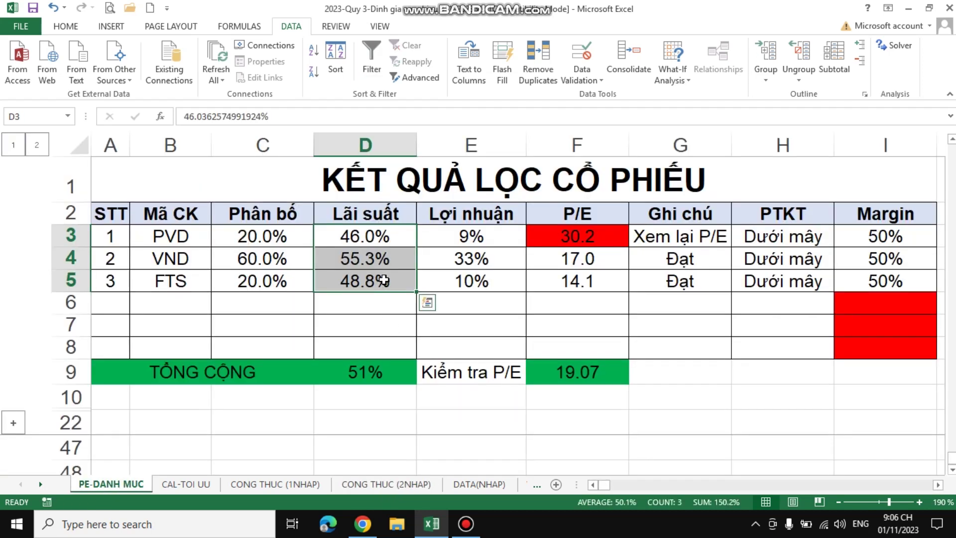
{"action": "left_click_drag", "start_coordinate": [262, 236], "coordinate": [276, 269]}
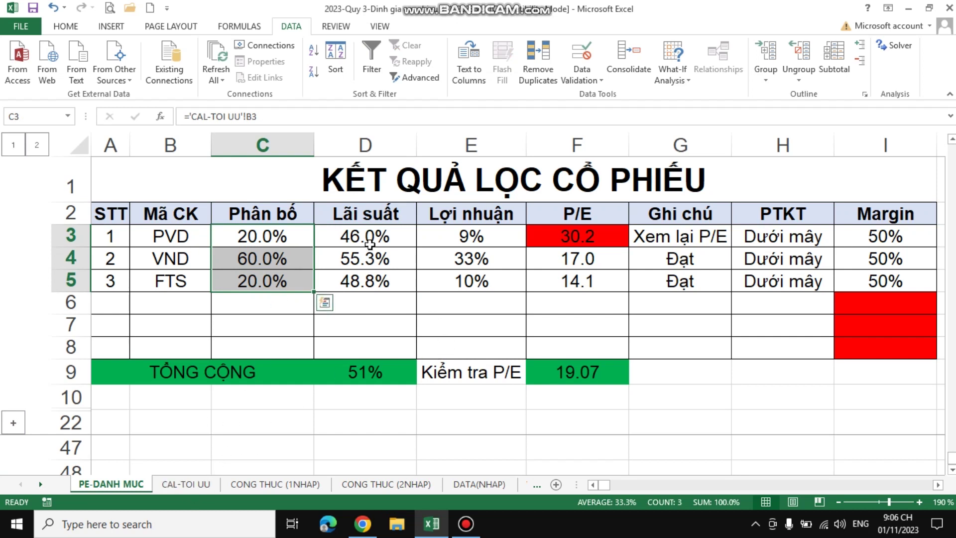
Step: Check the Ghi chú notes of PVD, VND and FTS against their P/E values in column F
{"action": "left_click", "coordinate": [718, 230]}
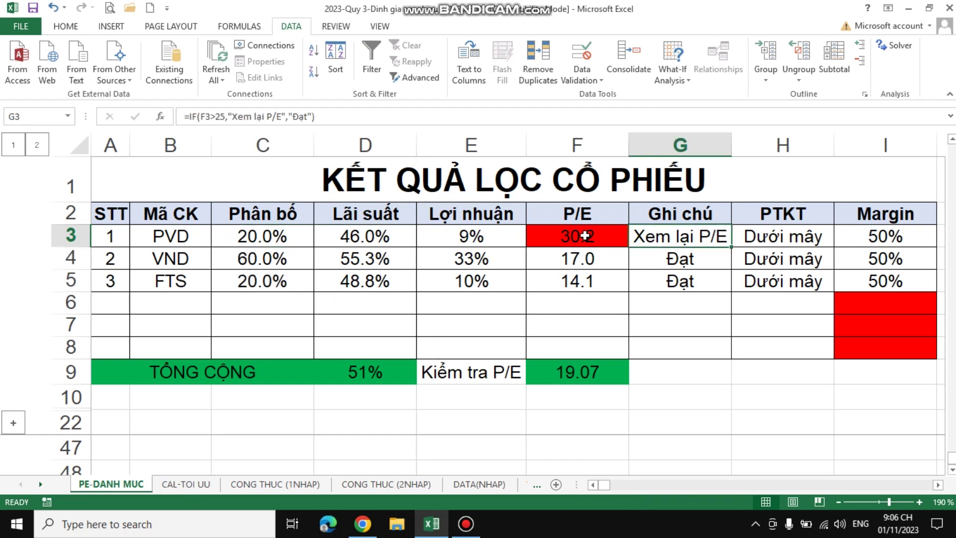
{"action": "left_click_drag", "start_coordinate": [586, 236], "coordinate": [588, 282]}
{"action": "left_click", "coordinate": [702, 236]}
{"action": "left_click", "coordinate": [695, 259]}
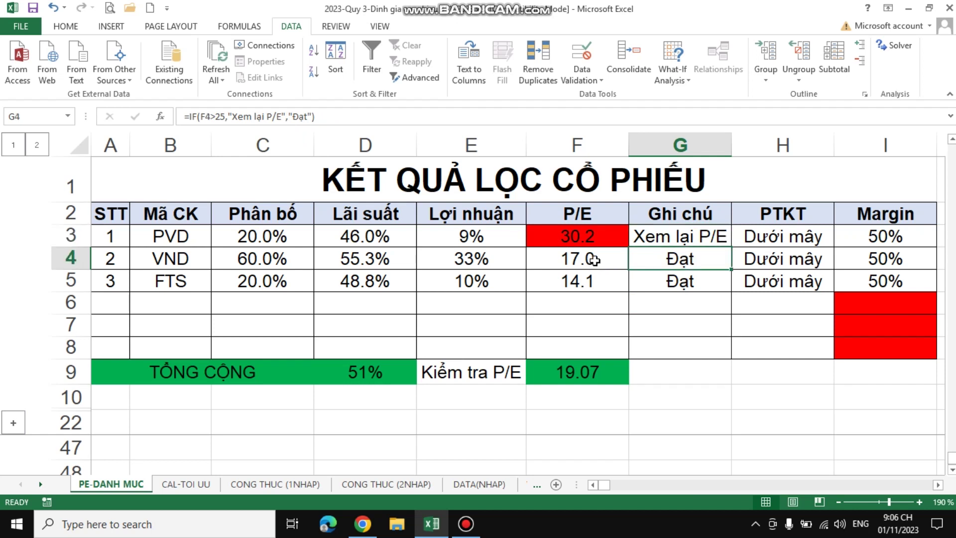
{"action": "left_click_drag", "start_coordinate": [593, 260], "coordinate": [593, 279]}
{"action": "left_click", "coordinate": [697, 287]}
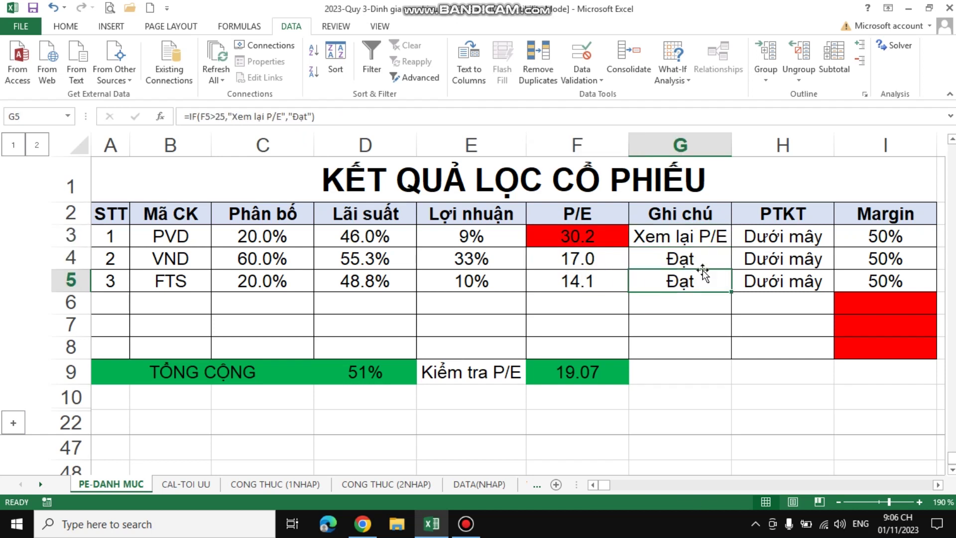
{"action": "left_click_drag", "start_coordinate": [704, 257], "coordinate": [707, 273]}
Step: Check PVD's PTKT entry, switch to AmiBroker and inspect the 31/10/2023 candle on PVD's daily chart
{"action": "left_click", "coordinate": [785, 242]}
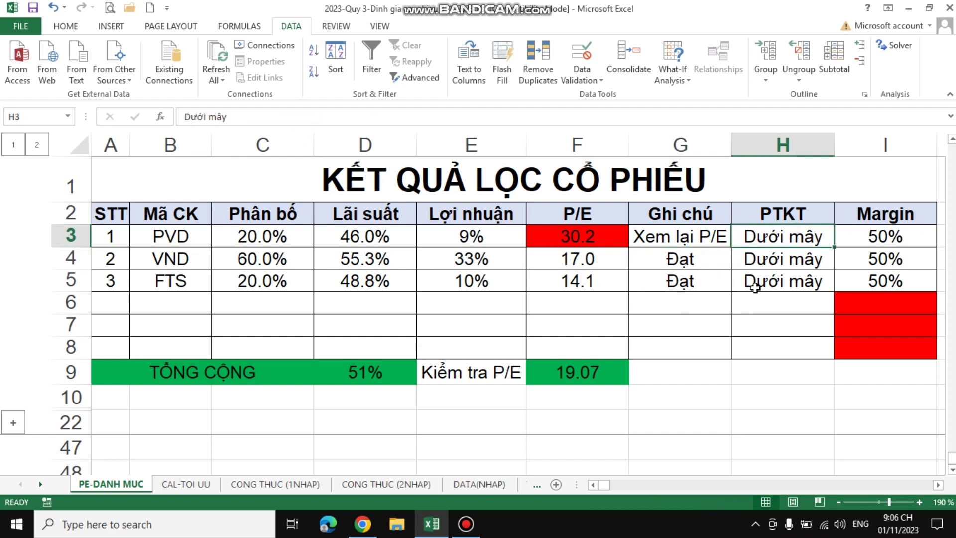
{"action": "left_click", "coordinate": [907, 8]}
{"action": "left_click", "coordinate": [885, 7]}
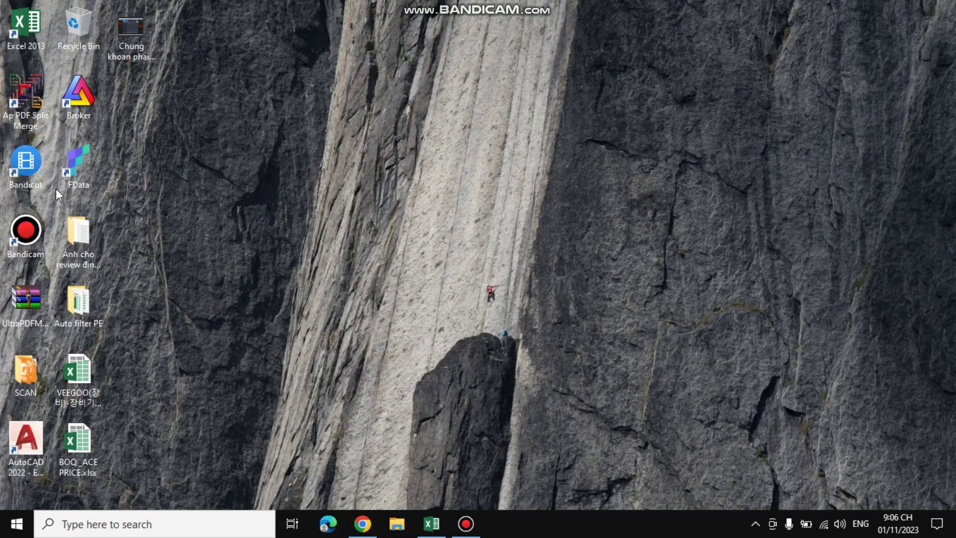
{"action": "double_click", "coordinate": [90, 84]}
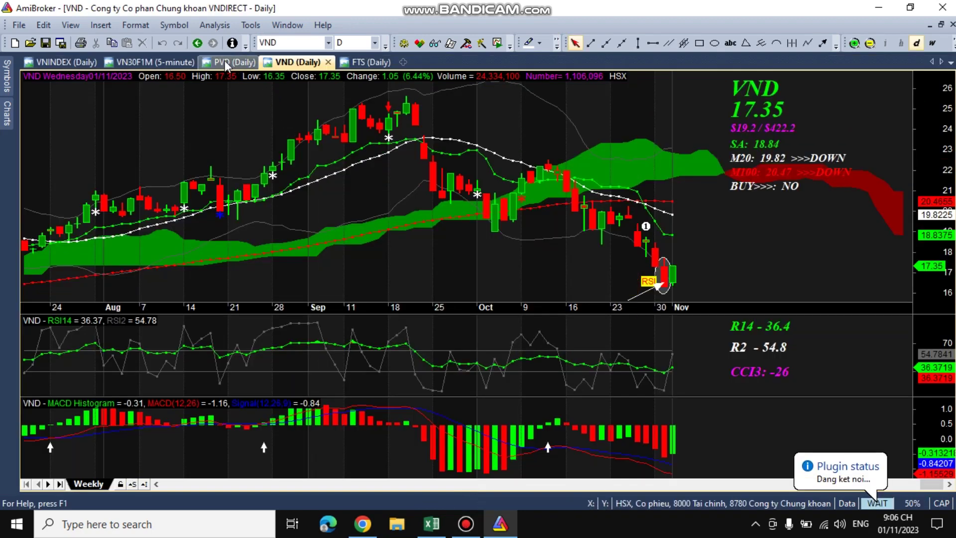
{"action": "left_click", "coordinate": [229, 62]}
{"action": "left_click", "coordinate": [659, 184]}
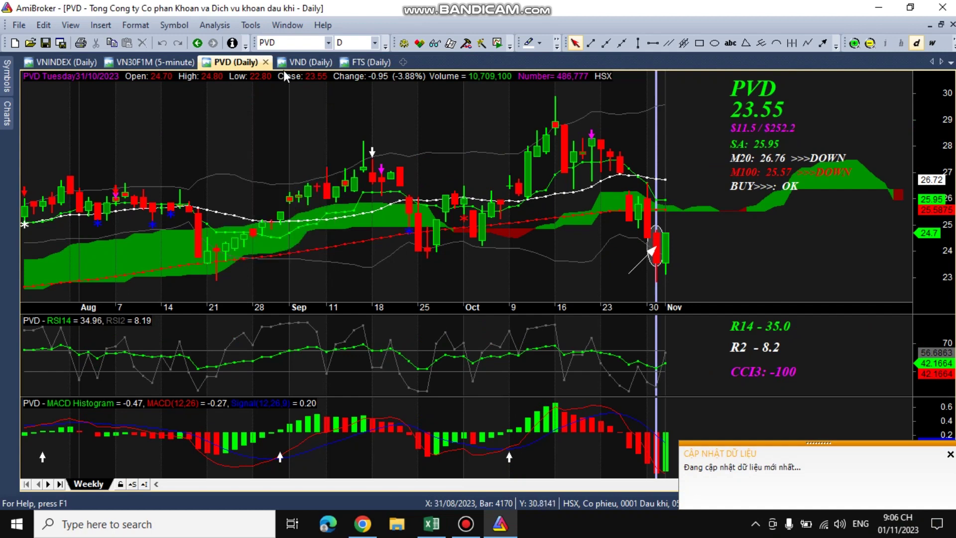
Step: Inspect the 31/10/2023 candles on the VND and FTS daily charts, and return to the PVD chart
{"action": "left_click", "coordinate": [298, 62]}
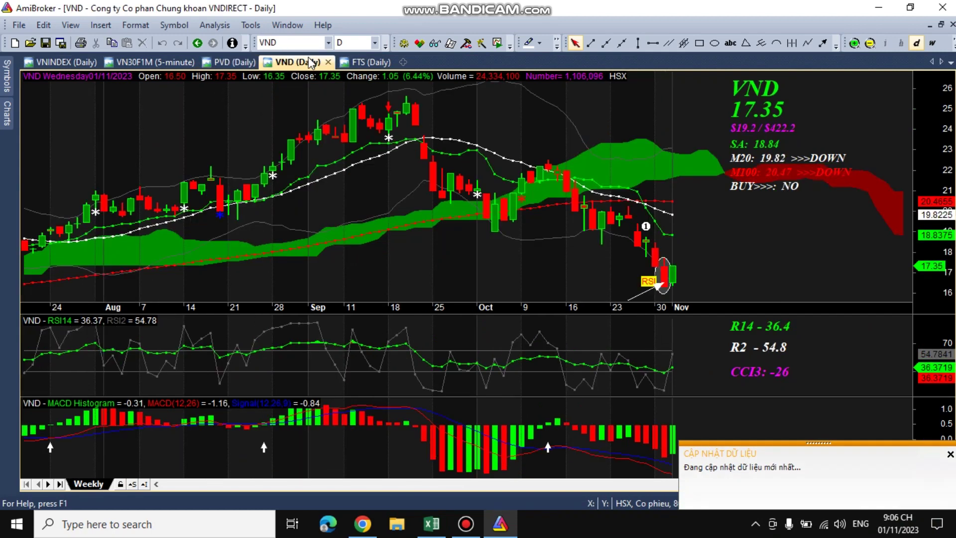
{"action": "left_click", "coordinate": [666, 224]}
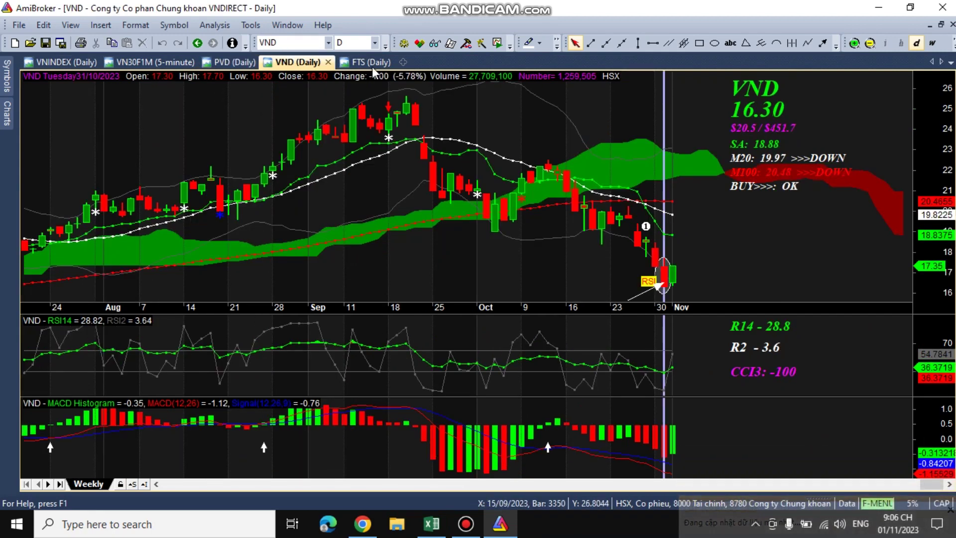
{"action": "left_click", "coordinate": [371, 62]}
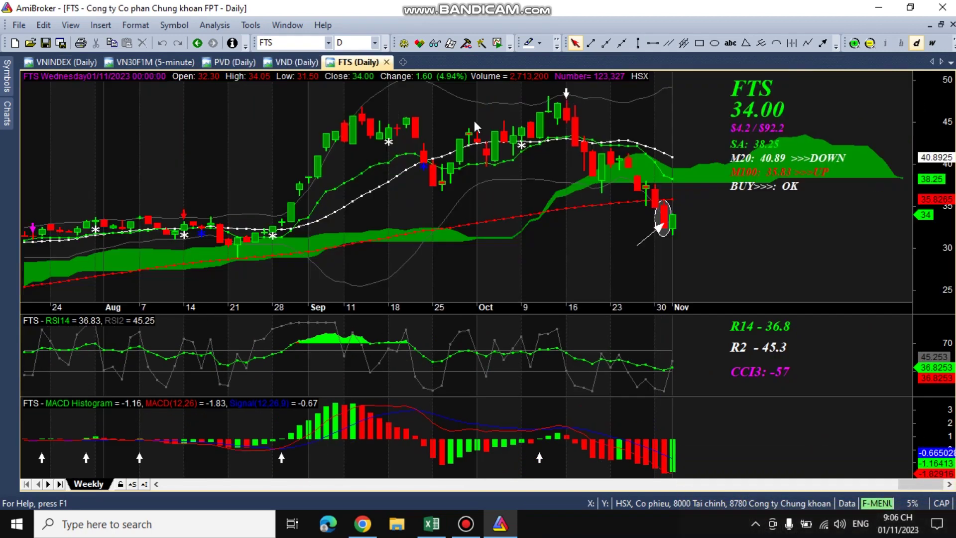
{"action": "left_click", "coordinate": [668, 168]}
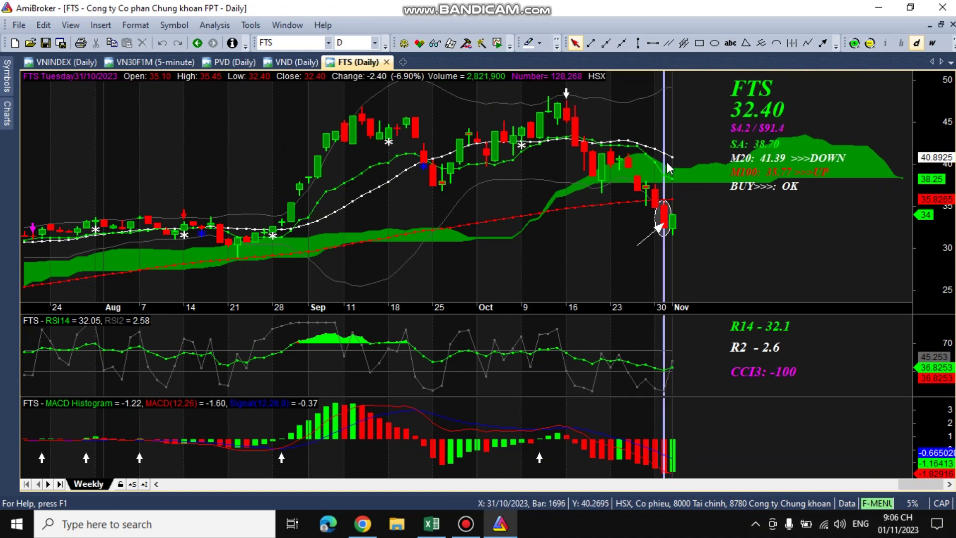
{"action": "left_click", "coordinate": [293, 63]}
{"action": "left_click", "coordinate": [232, 62]}
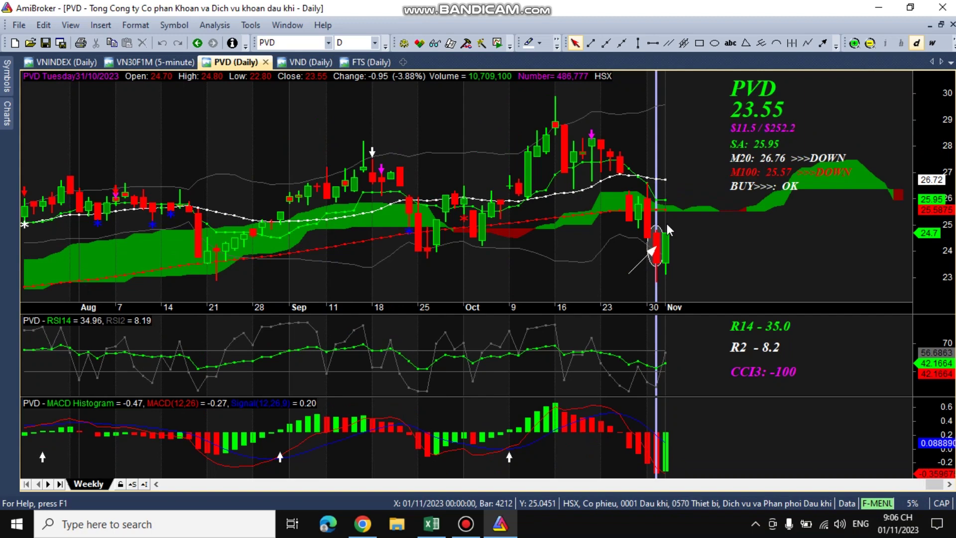
Step: Switch back to the Excel workbook and review the PTKT entries of all three stocks
{"action": "left_click", "coordinate": [500, 527]}
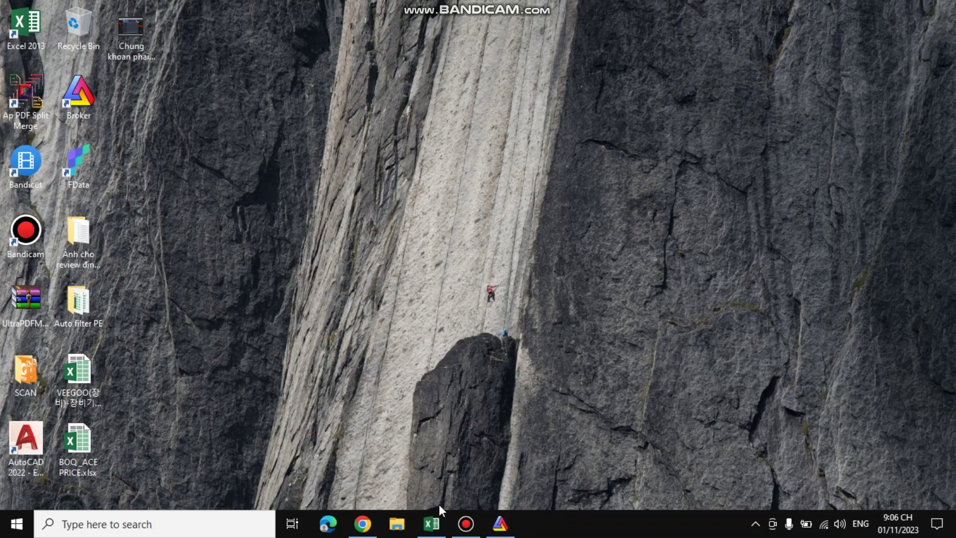
{"action": "left_click", "coordinate": [431, 524]}
{"action": "left_click_drag", "start_coordinate": [750, 243], "coordinate": [786, 287]}
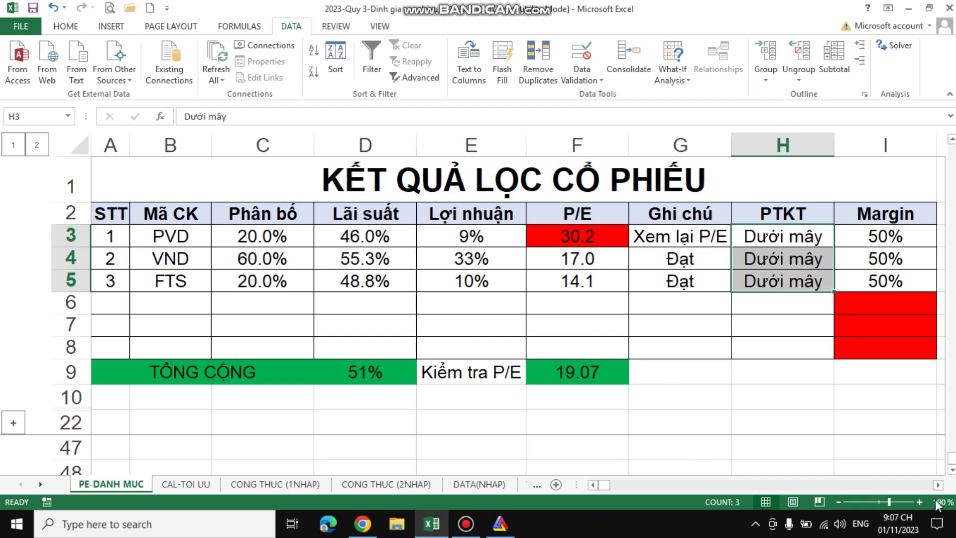
Step: Examine the ticker and allocation cells in K3:M5 of the PHÂN BỐ DANH MỤC ĐẦU TƯ table
{"action": "left_click", "coordinate": [938, 485]}
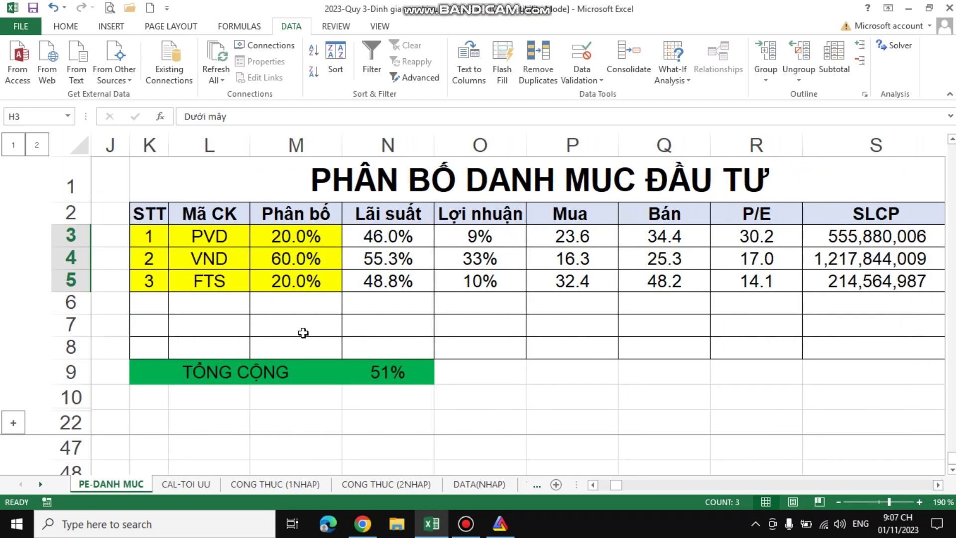
{"action": "left_click", "coordinate": [149, 238]}
{"action": "left_click_drag", "start_coordinate": [183, 243], "coordinate": [309, 277]}
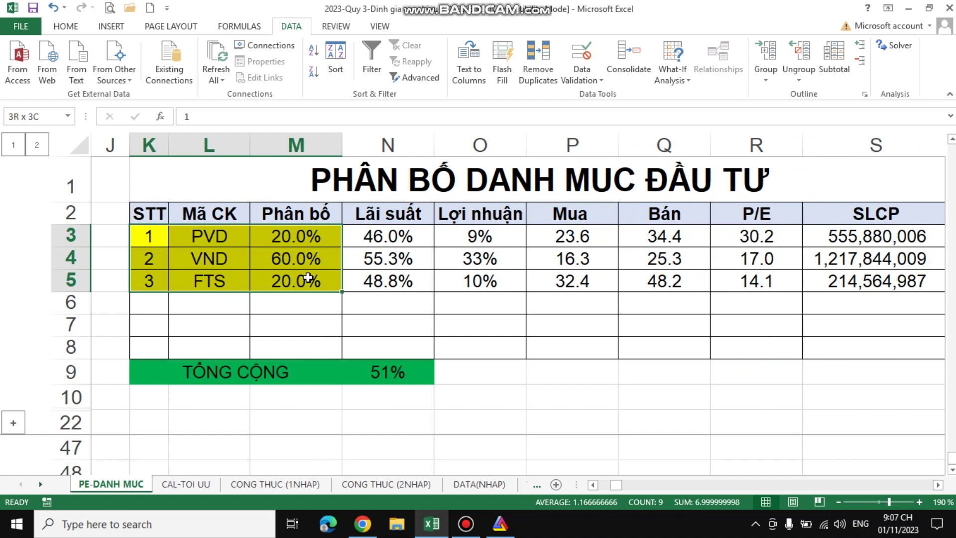
Step: On the CAL-TOI UU sheet, set the TỈ TRỌNG weights to 30% for PVD, 40% for VND and 30% for FTS
{"action": "left_click", "coordinate": [189, 484]}
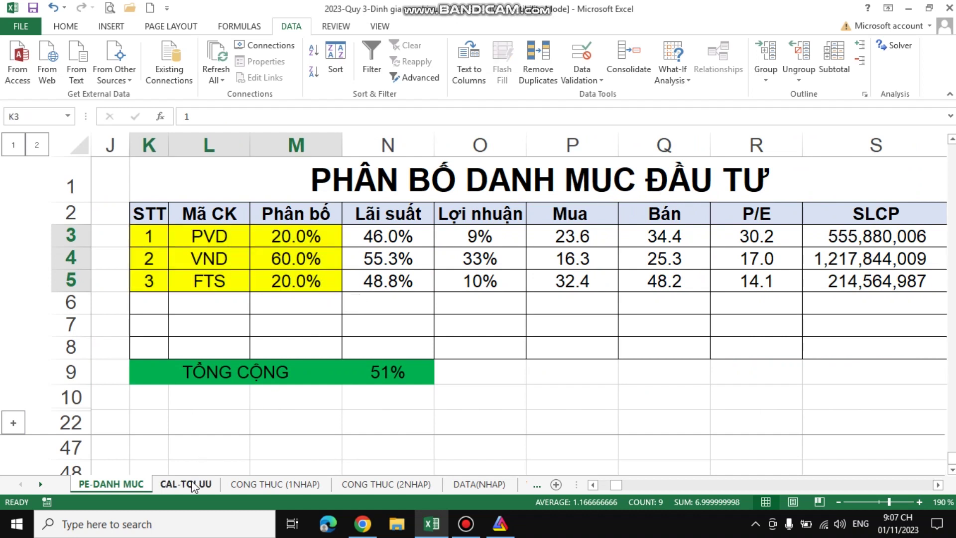
{"action": "left_click", "coordinate": [498, 204]}
{"action": "left_click_drag", "start_coordinate": [117, 237], "coordinate": [253, 290]}
{"action": "left_click", "coordinate": [252, 240]}
{"action": "left_click", "coordinate": [260, 233]}
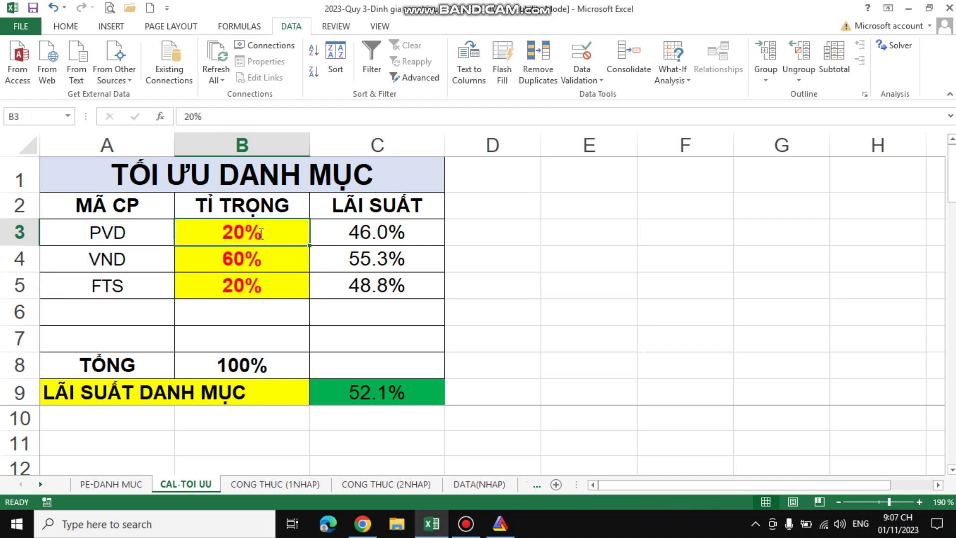
{"action": "type", "text": "30"}
{"action": "key", "text": "Return"}
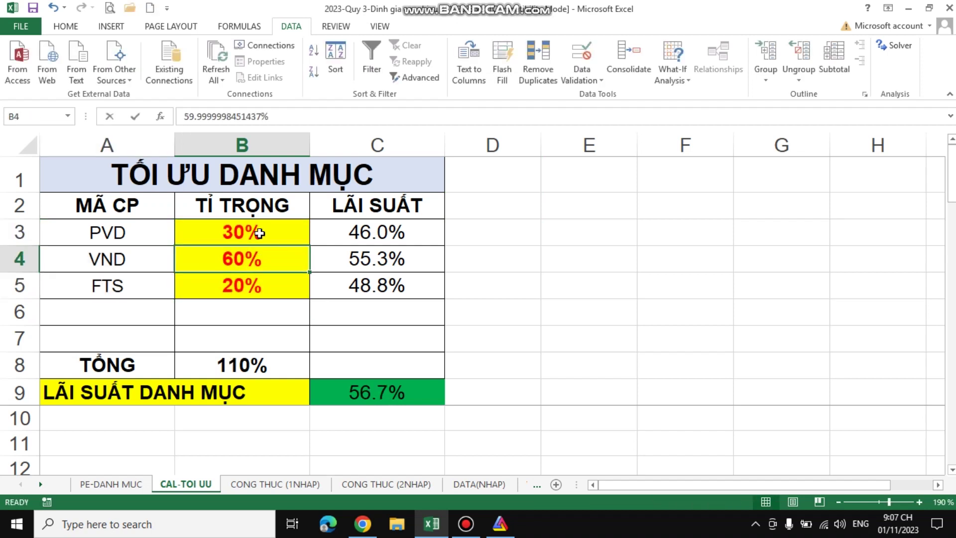
{"action": "type", "text": "40"}
{"action": "key", "text": "Return"}
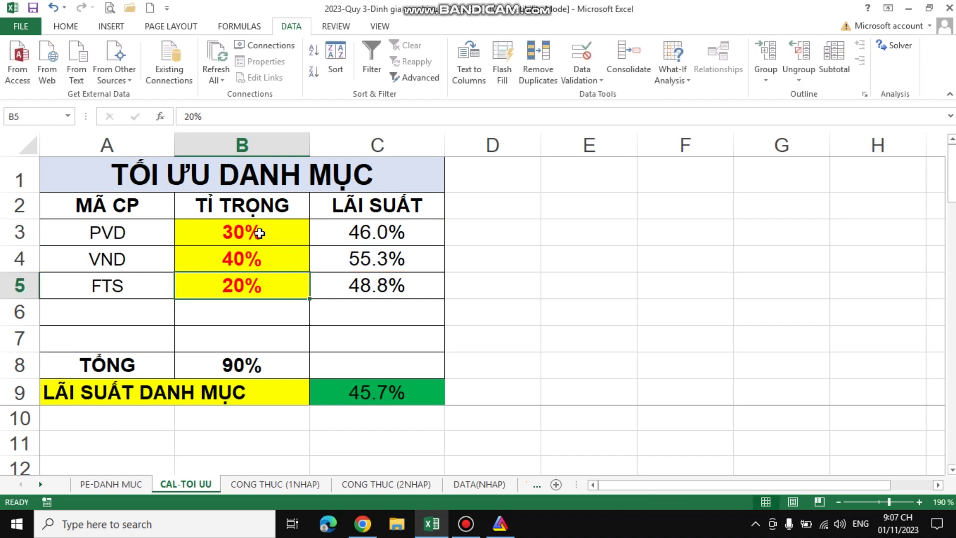
{"action": "type", "text": "30"}
{"action": "key", "text": "Return"}
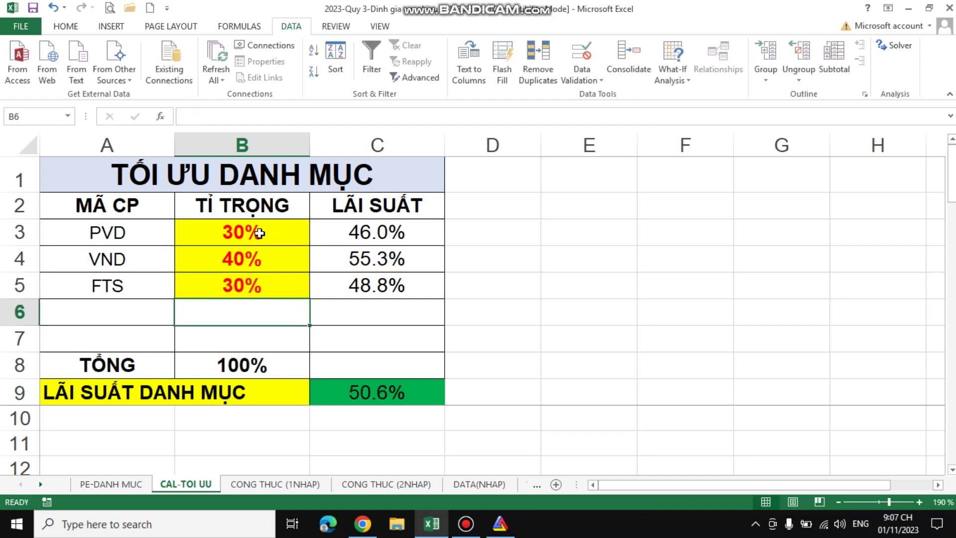
Step: Check the TỔNG sum formula in B8 and the LÃI SUẤT values of the three stocks in C3:C5
{"action": "left_click", "coordinate": [230, 356]}
{"action": "left_click", "coordinate": [251, 119]}
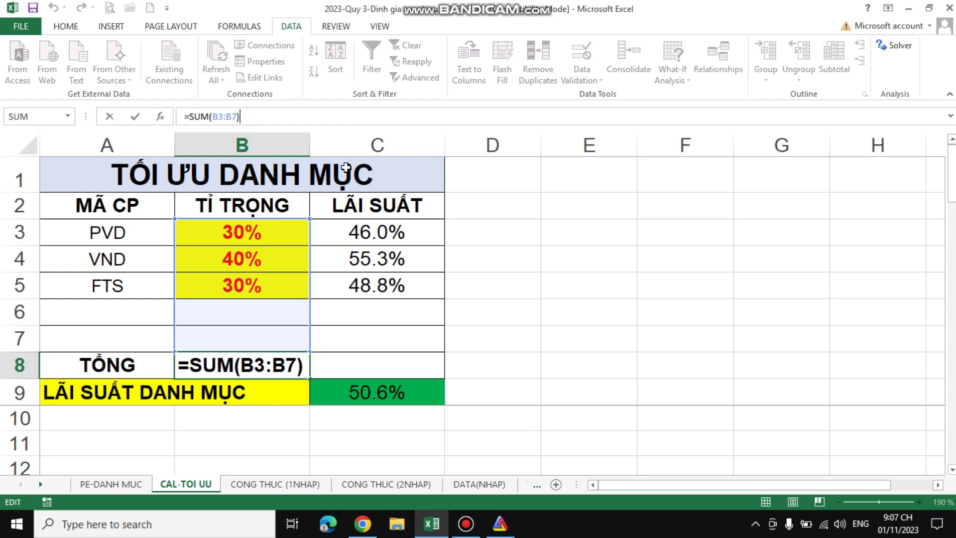
{"action": "left_click", "coordinate": [489, 224]}
{"action": "left_click_drag", "start_coordinate": [425, 231], "coordinate": [427, 282]}
{"action": "left_click", "coordinate": [484, 267]}
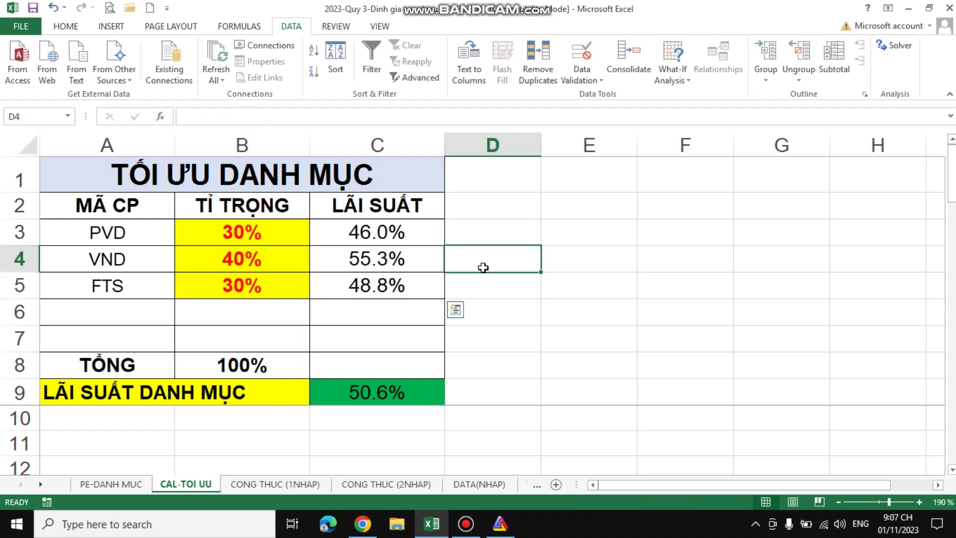
{"action": "left_click", "coordinate": [483, 226]}
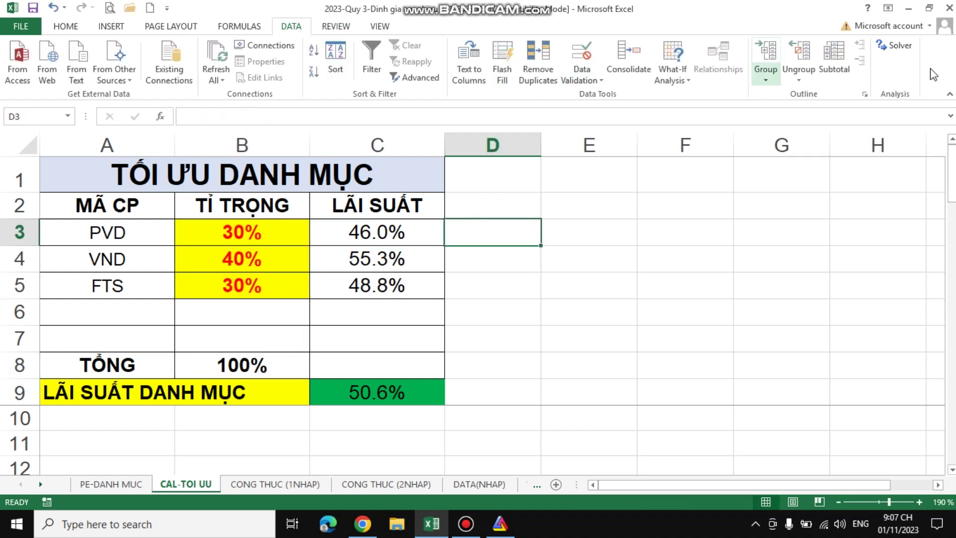
Step: Check in the Excel add-ins list that the Solver Add-in is enabled, and confirm the selection
{"action": "left_click", "coordinate": [22, 25]}
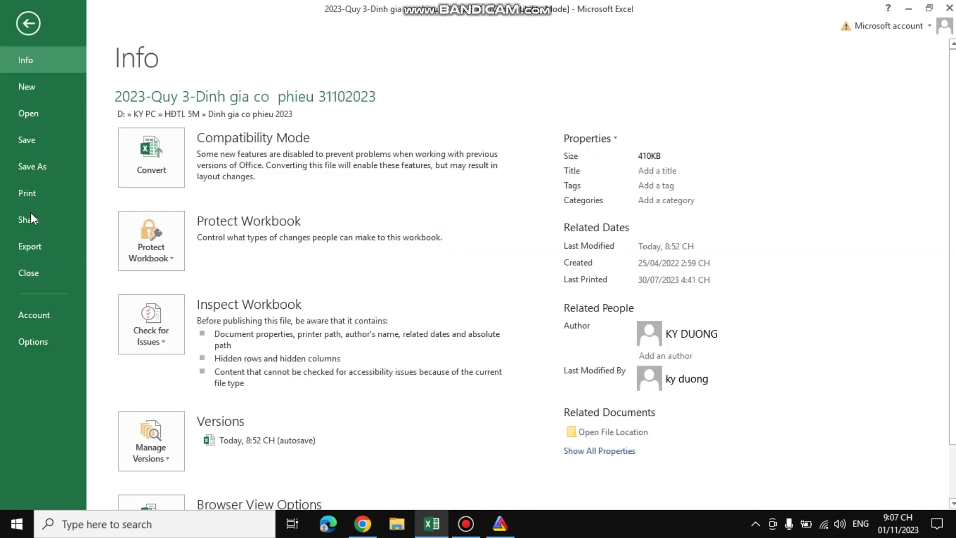
{"action": "left_click", "coordinate": [33, 340]}
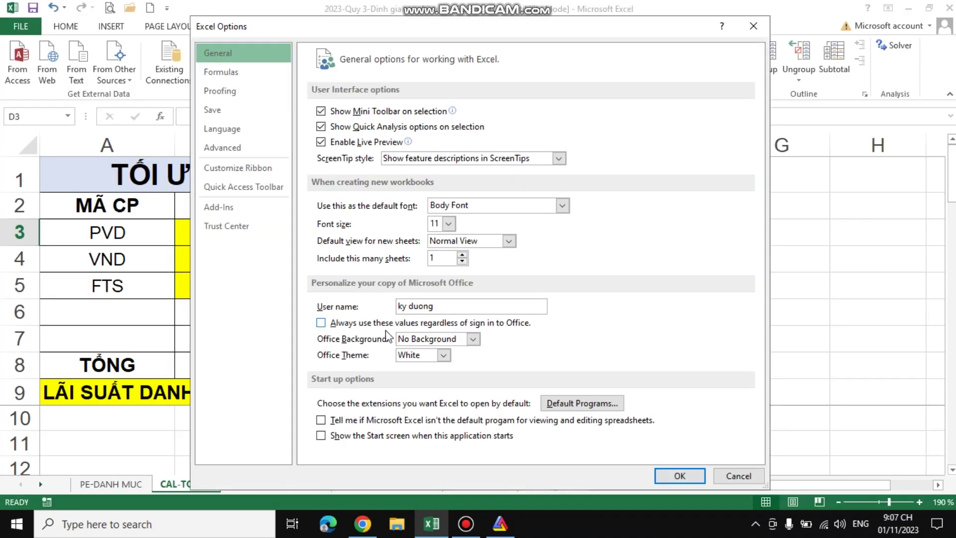
{"action": "left_click", "coordinate": [224, 210]}
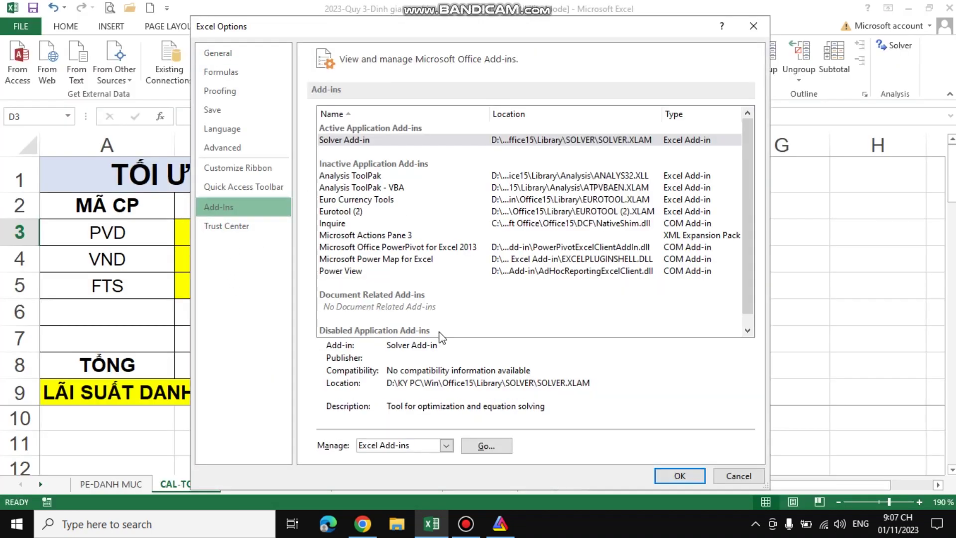
{"action": "left_click", "coordinate": [488, 447]}
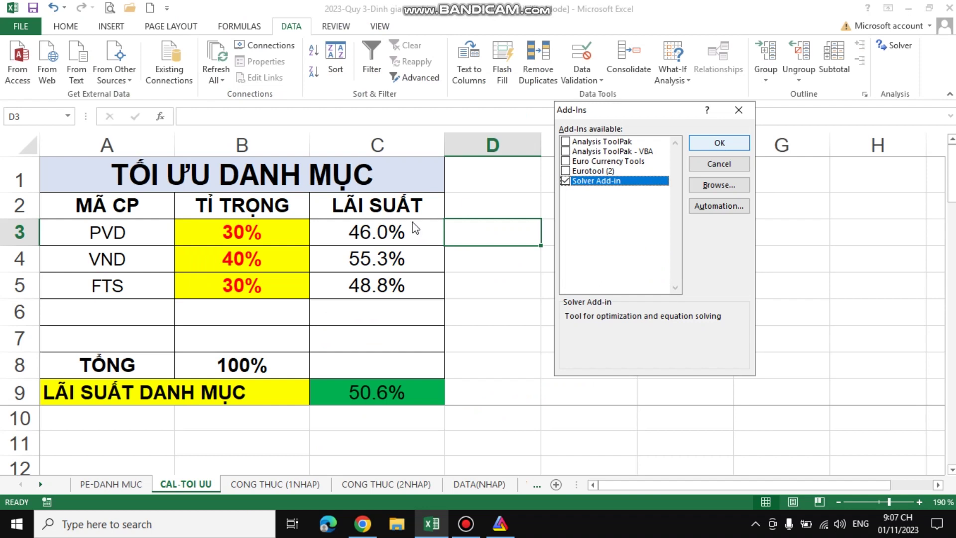
{"action": "left_click", "coordinate": [720, 144]}
{"action": "left_click", "coordinate": [456, 288]}
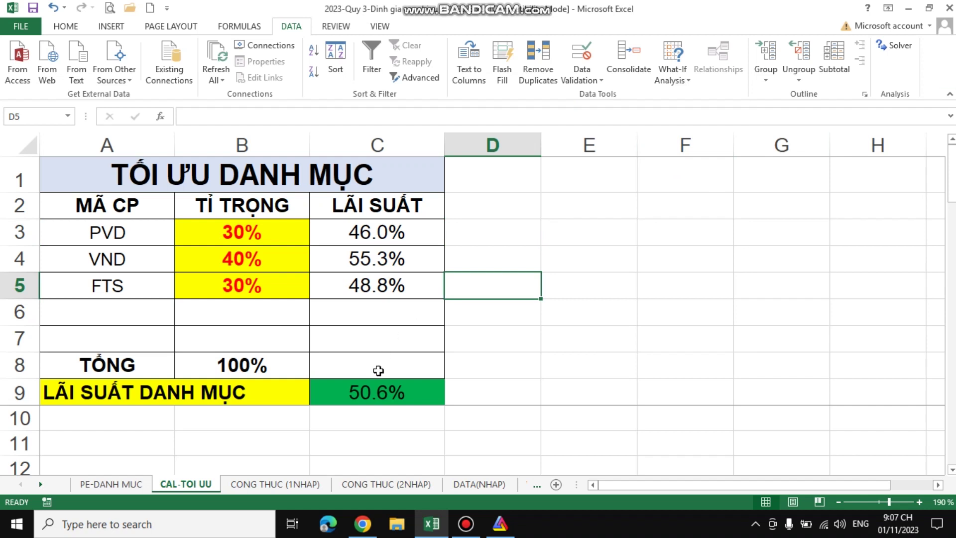
Step: Set up Solver to maximise the portfolio return in C9 by changing the weight cells B3:B5
{"action": "left_click", "coordinate": [356, 382]}
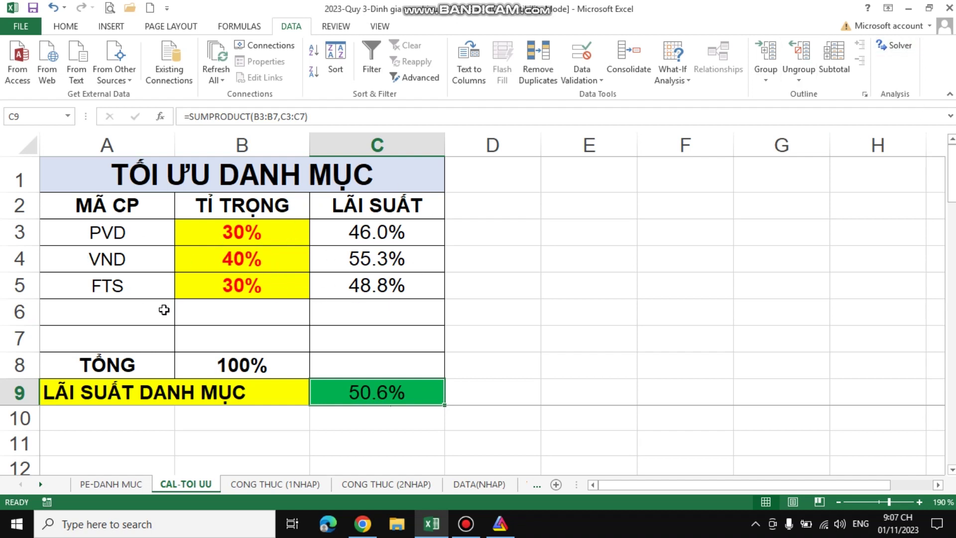
{"action": "left_click", "coordinate": [895, 46]}
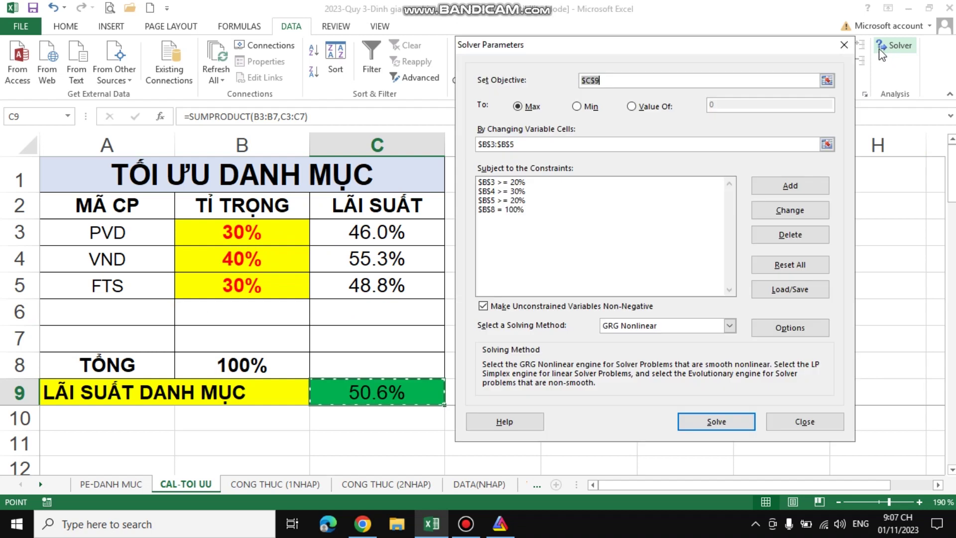
{"action": "left_click", "coordinate": [826, 144]}
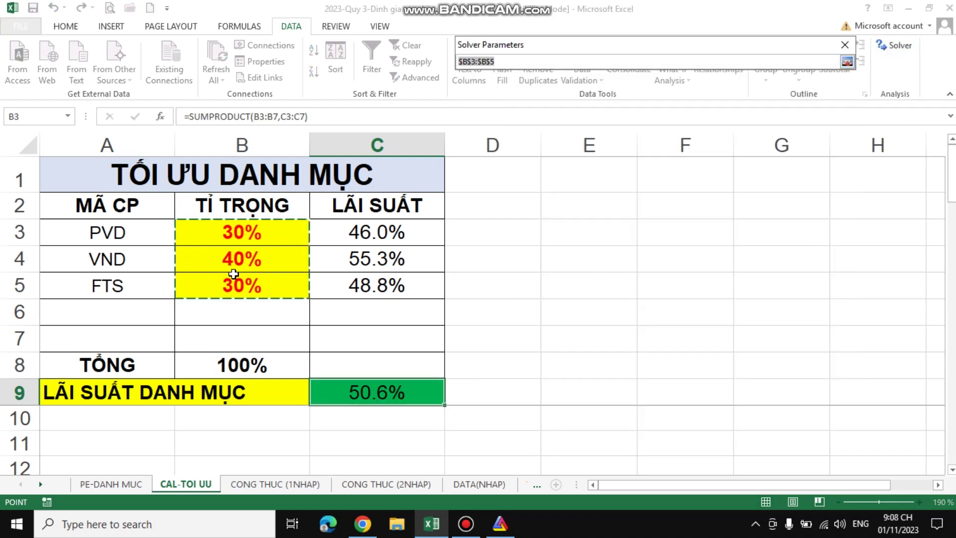
{"action": "left_click_drag", "start_coordinate": [253, 228], "coordinate": [245, 287]}
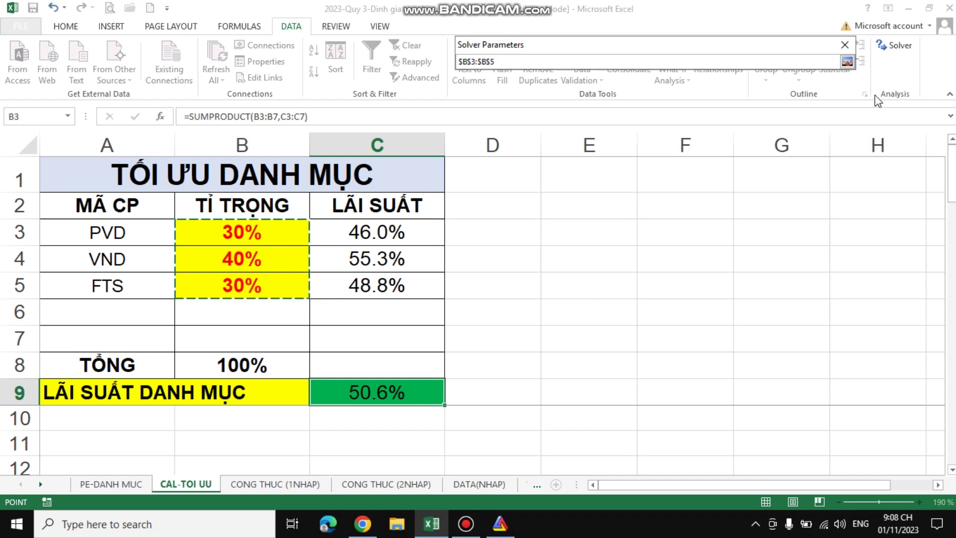
{"action": "left_click", "coordinate": [847, 62]}
Step: Review each Solver constraint on the weights in B3, B4 and B5 and on the total in B8
{"action": "left_click", "coordinate": [522, 184]}
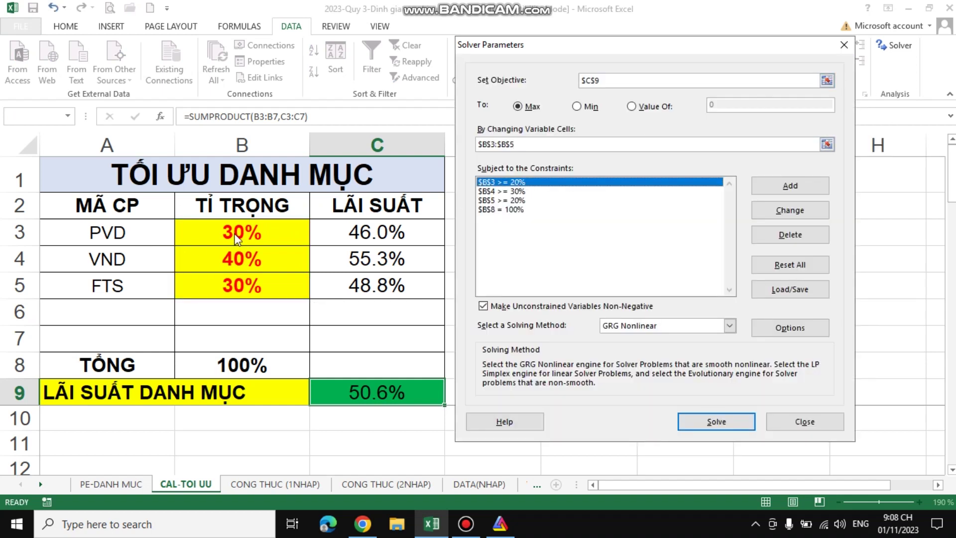
{"action": "left_click", "coordinate": [790, 211]}
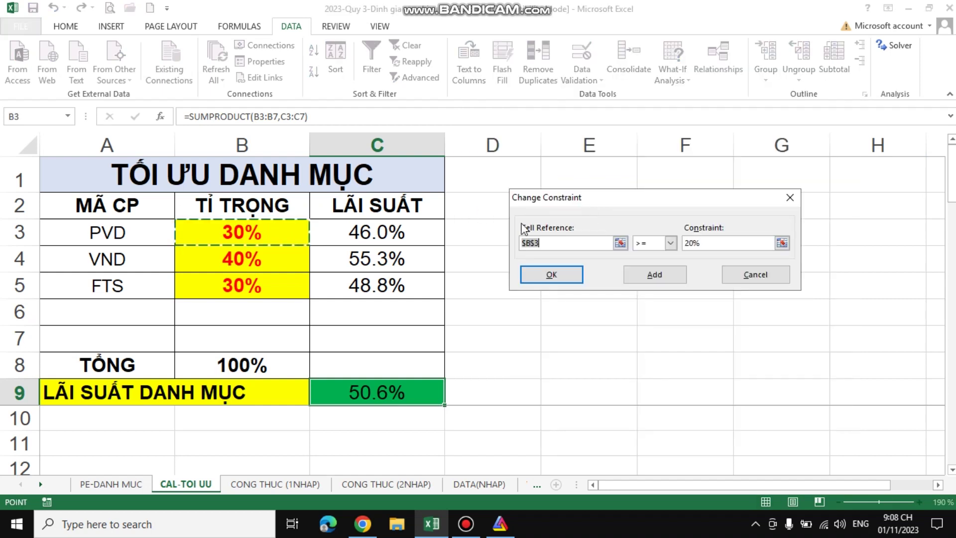
{"action": "left_click", "coordinate": [739, 283]}
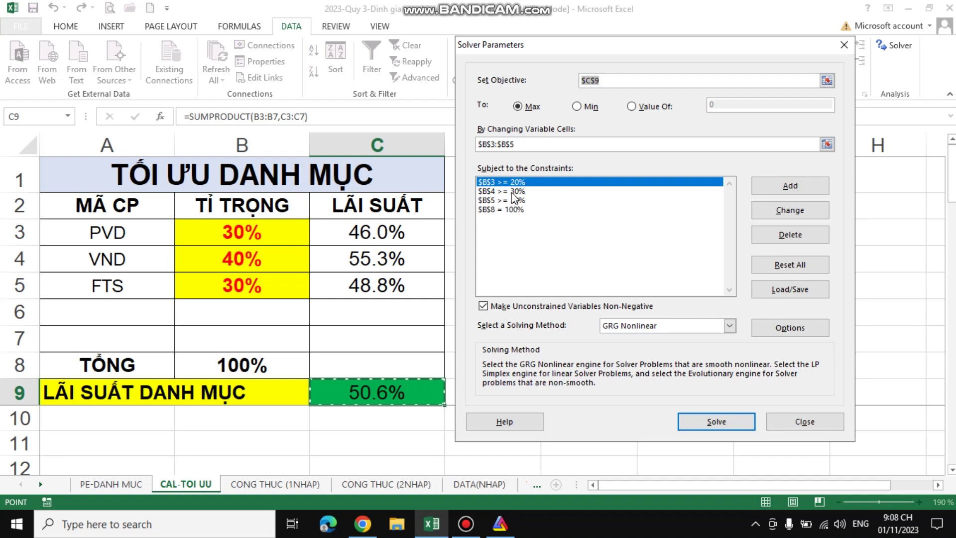
{"action": "left_click", "coordinate": [513, 192]}
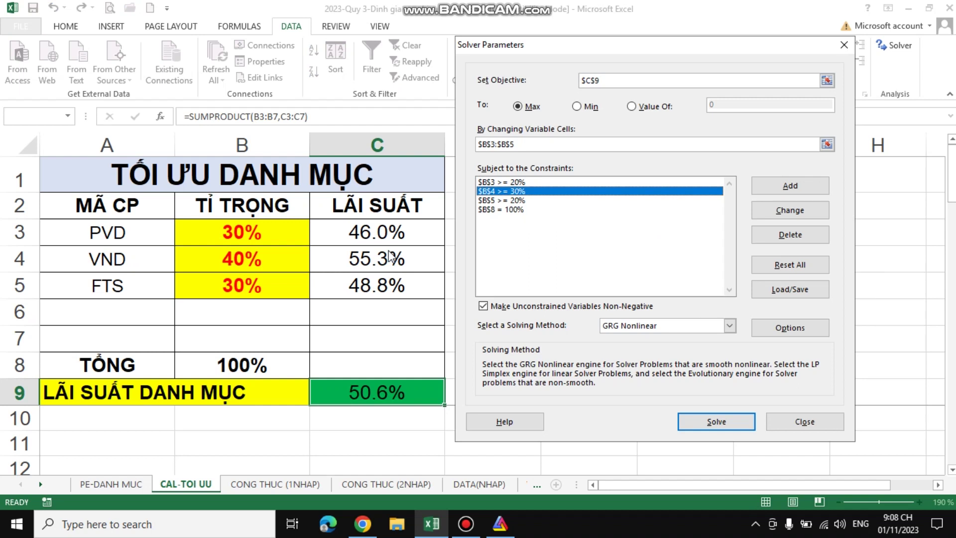
{"action": "left_click", "coordinate": [507, 201]}
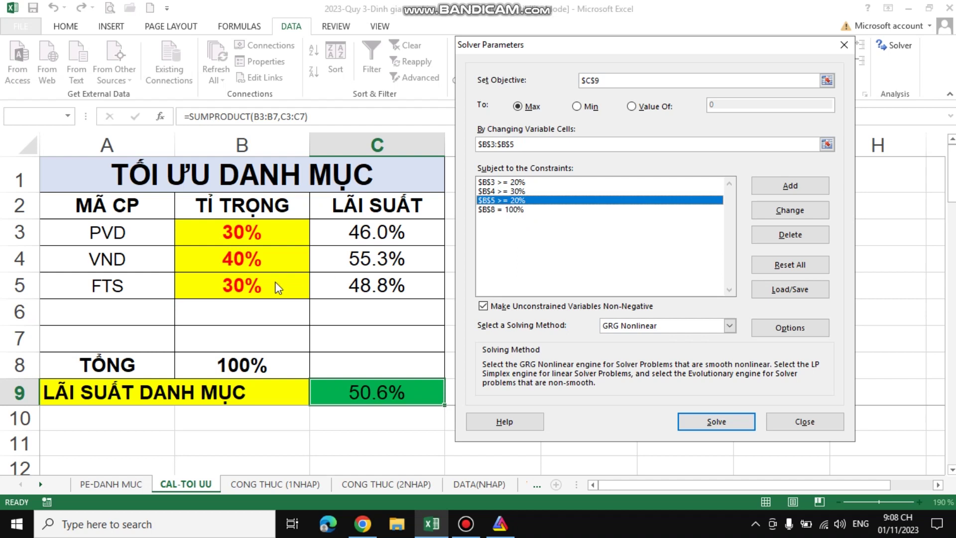
{"action": "left_click", "coordinate": [525, 211]}
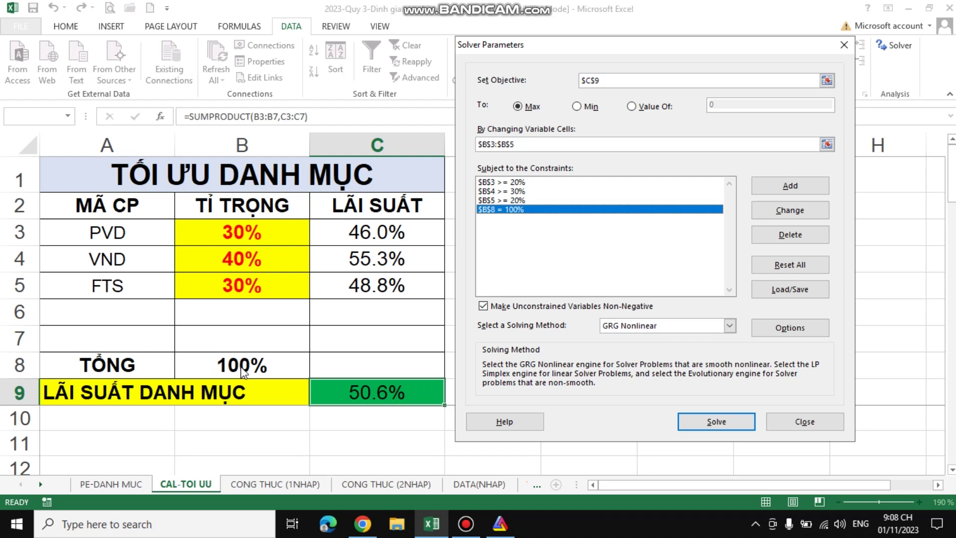
Step: Run Solver on the portfolio weights and keep the Solver solution
{"action": "left_click_drag", "start_coordinate": [541, 60], "coordinate": [548, 111]}
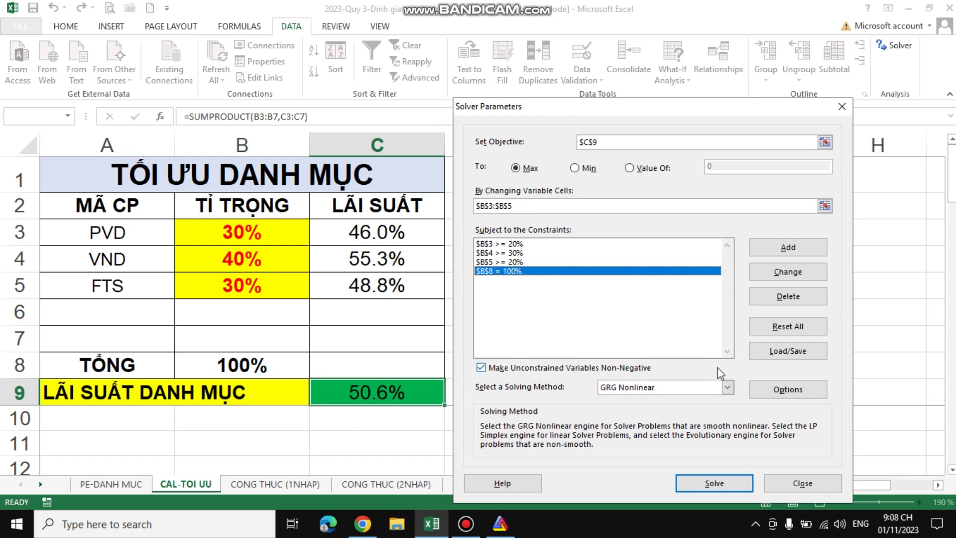
{"action": "left_click_drag", "start_coordinate": [644, 114], "coordinate": [637, 55]}
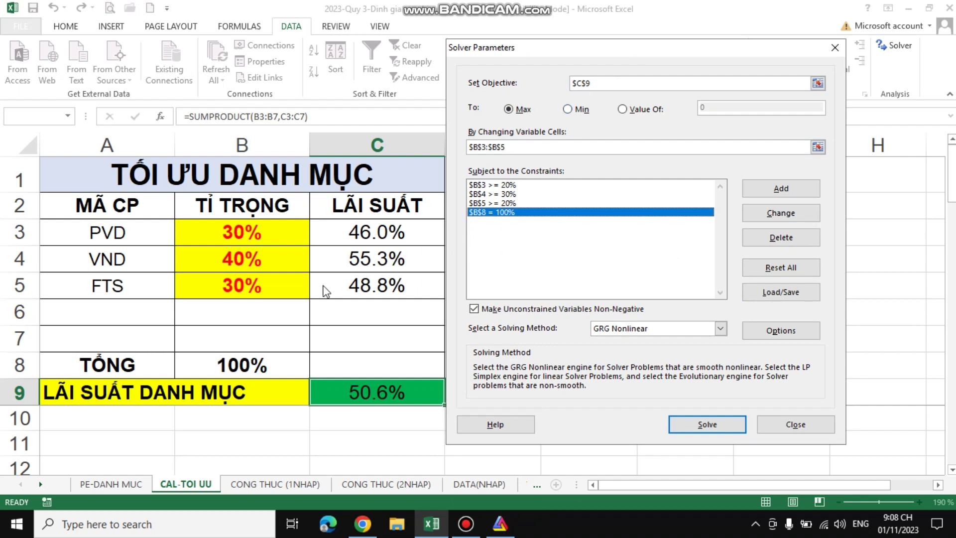
{"action": "left_click", "coordinate": [707, 425]}
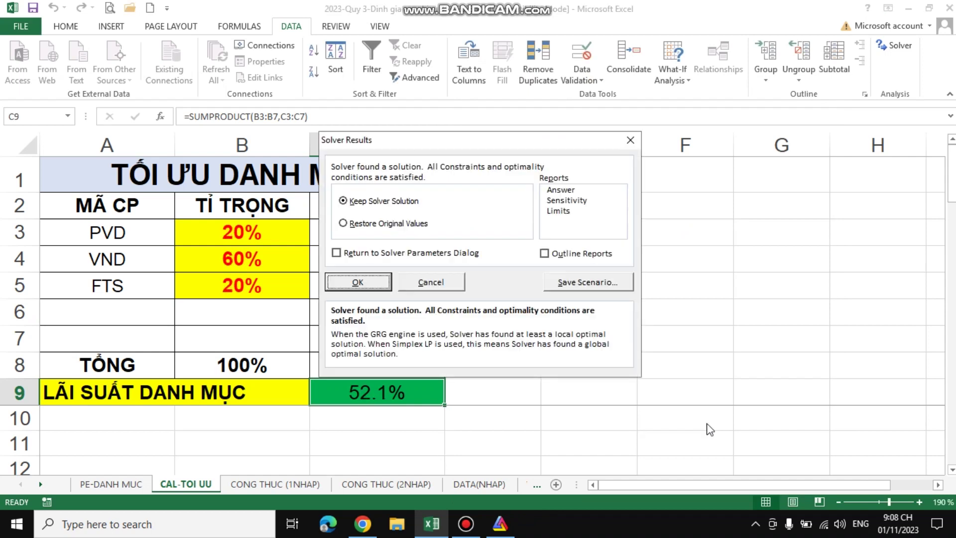
{"action": "left_click", "coordinate": [357, 282]}
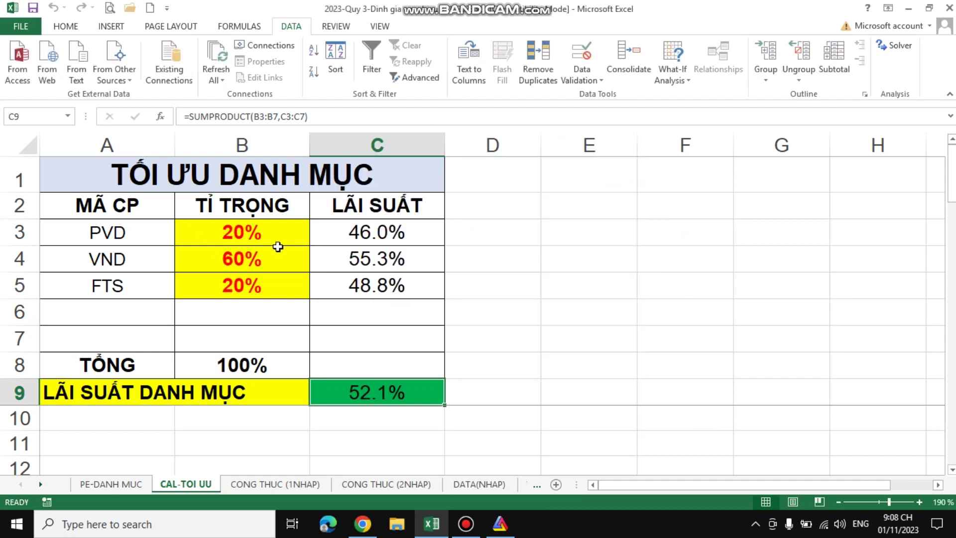
Step: Examine the optimised TỈ TRỌNG weights in B3:B5 and the LÃI SUẤT DANH MỤC result in C9
{"action": "left_click", "coordinate": [272, 239]}
{"action": "left_click", "coordinate": [269, 261]}
{"action": "left_click", "coordinate": [266, 291]}
{"action": "left_click", "coordinate": [483, 291]}
{"action": "left_click_drag", "start_coordinate": [261, 230], "coordinate": [305, 295]}
{"action": "left_click", "coordinate": [481, 298]}
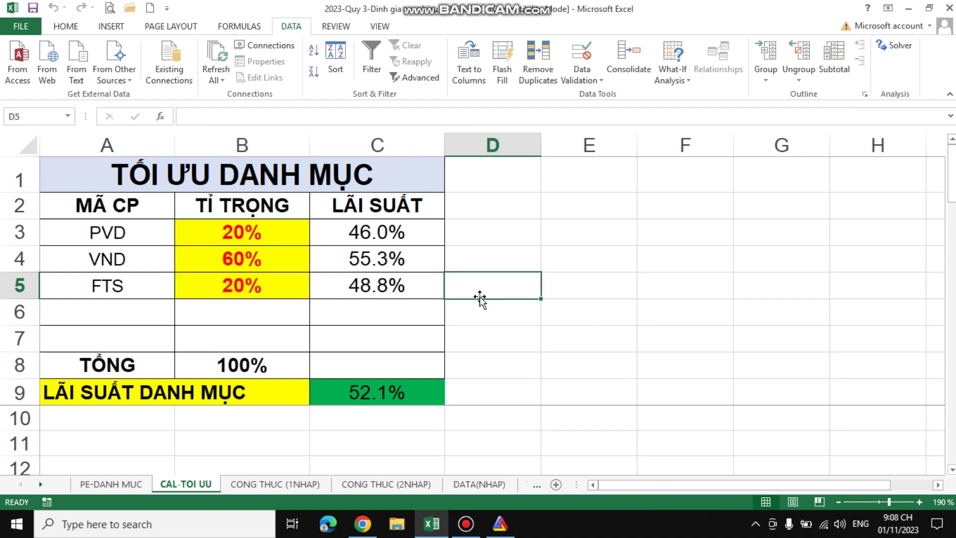
{"action": "left_click", "coordinate": [386, 395]}
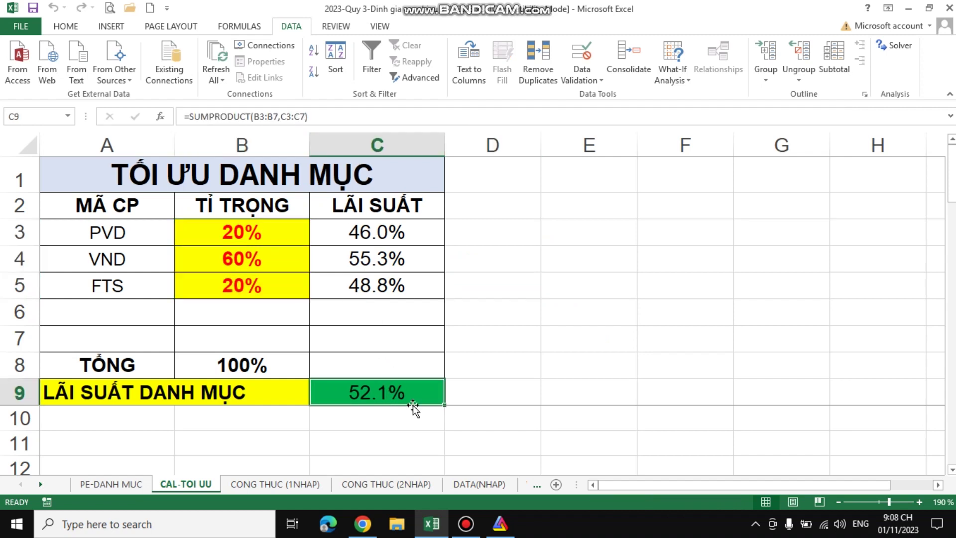
{"action": "left_click", "coordinate": [492, 183]}
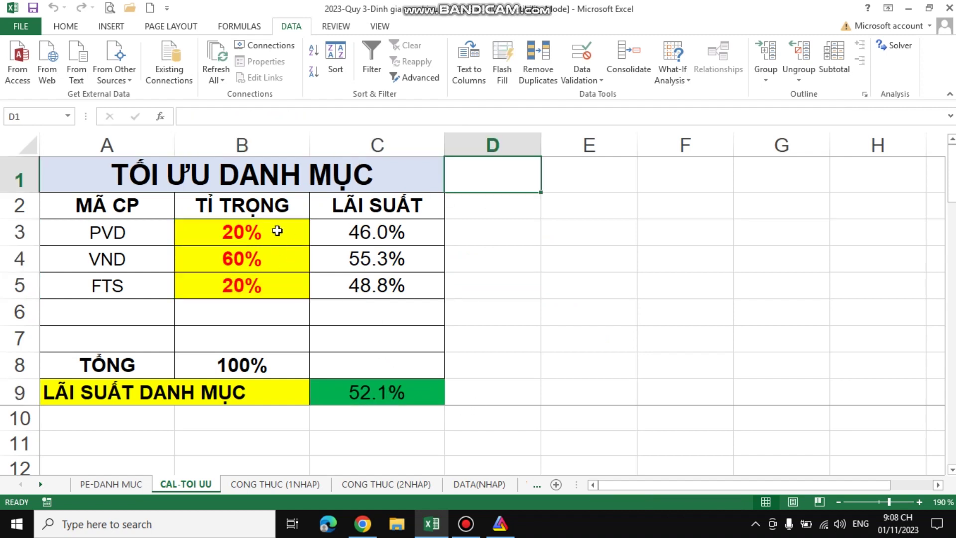
Step: On the PE-DANH MUC sheet, review the Phân bố cells M3:M5 and the Lãi suất values beside them
{"action": "left_click", "coordinate": [107, 484]}
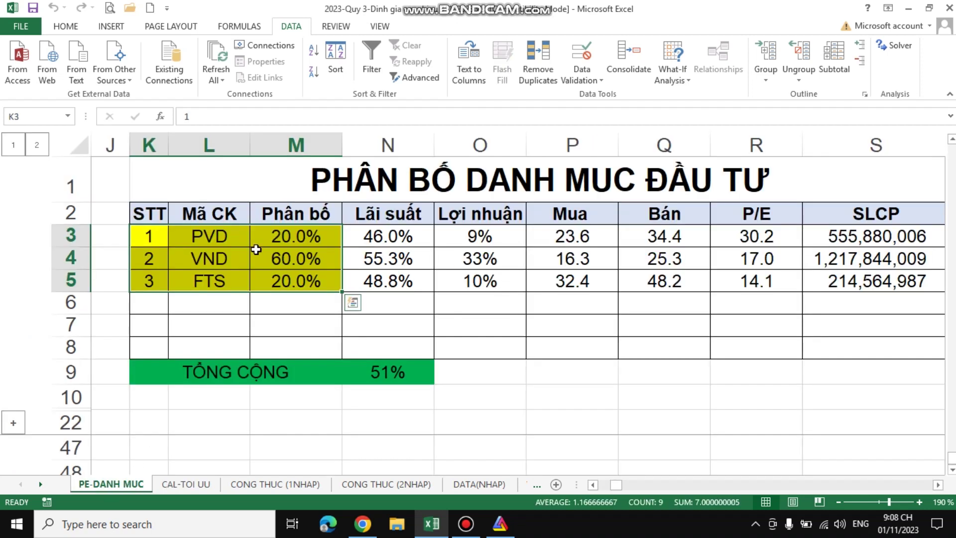
{"action": "left_click", "coordinate": [296, 237]}
{"action": "left_click", "coordinate": [294, 258]}
{"action": "left_click", "coordinate": [295, 281]}
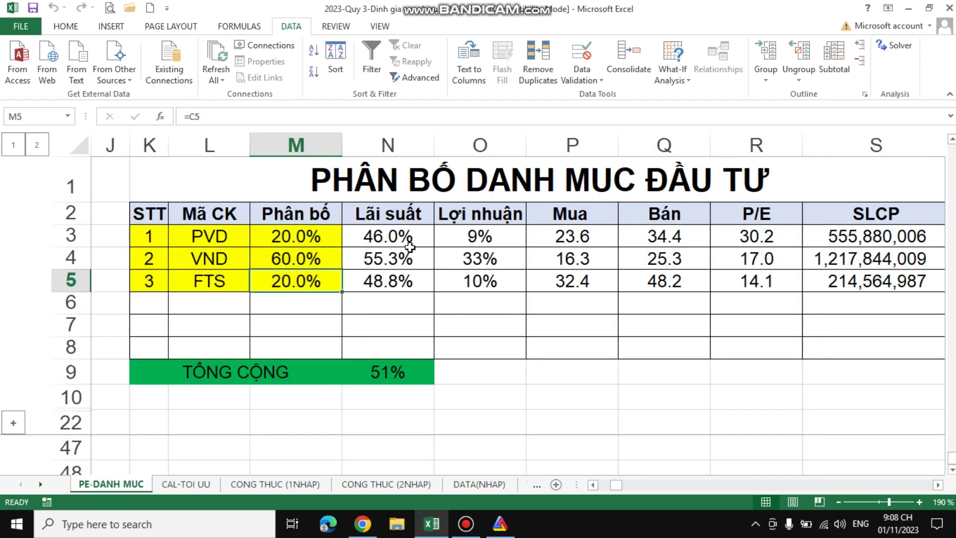
{"action": "left_click_drag", "start_coordinate": [404, 234], "coordinate": [442, 273]}
Step: Examine the Lợi nhuận values in O3:O5 and inspect the formula behind PVD's figure in O3
{"action": "left_click_drag", "start_coordinate": [491, 238], "coordinate": [483, 280]}
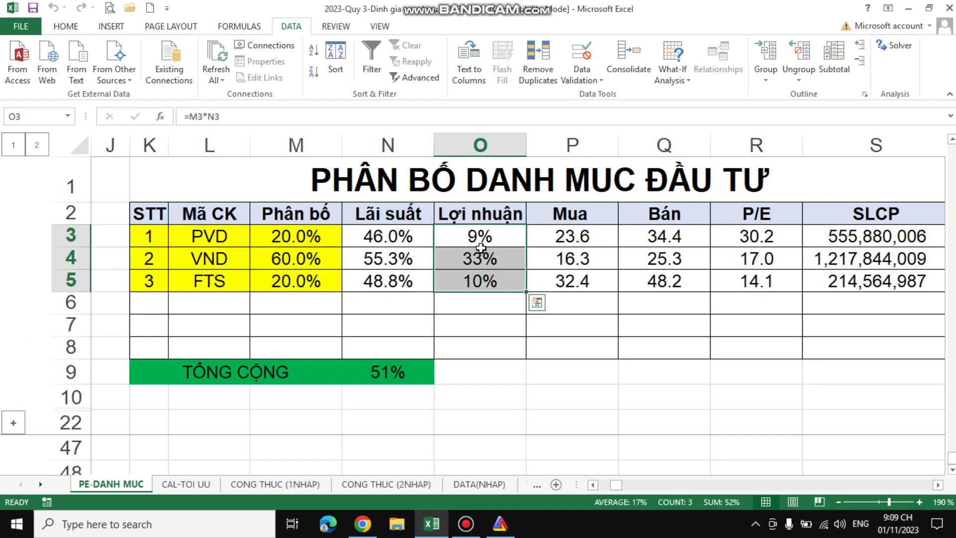
{"action": "left_click", "coordinate": [489, 244]}
{"action": "left_click", "coordinate": [238, 116]}
{"action": "key", "text": "Return"}
{"action": "key", "text": "Return"}
{"action": "left_click", "coordinate": [496, 236]}
Step: Review the Mua prices in P3:P5, checking PVD's price against AmiBroker before moving to VND's cell
{"action": "left_click", "coordinate": [598, 234]}
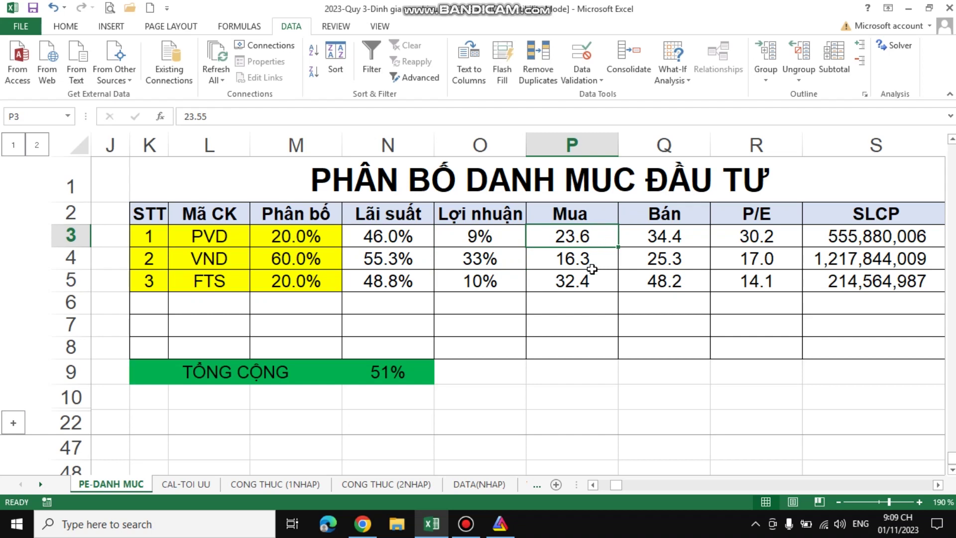
{"action": "left_click_drag", "start_coordinate": [591, 241], "coordinate": [593, 298]}
{"action": "left_click_drag", "start_coordinate": [592, 242], "coordinate": [593, 280]}
{"action": "left_click", "coordinate": [500, 524]}
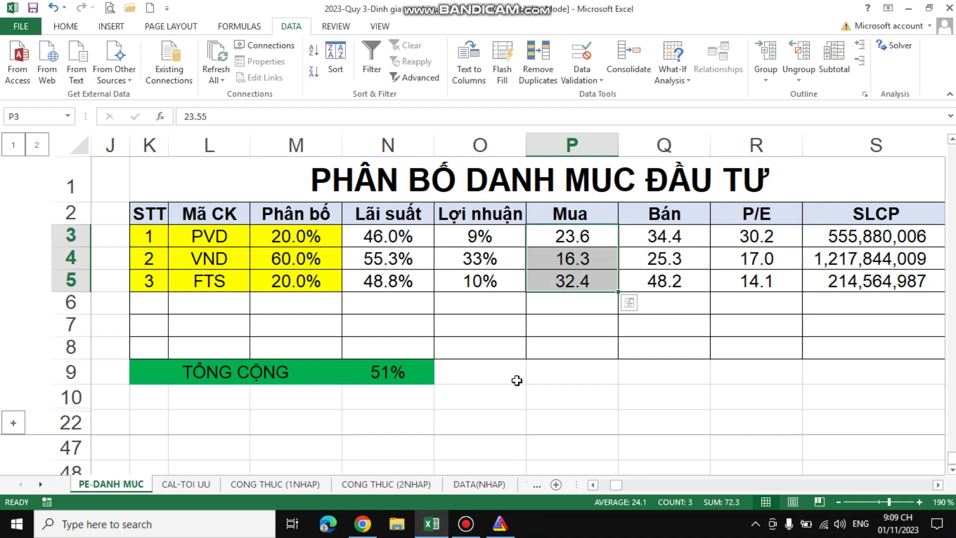
{"action": "left_click", "coordinate": [501, 524]}
{"action": "left_click", "coordinate": [580, 237]}
{"action": "left_click", "coordinate": [560, 255]}
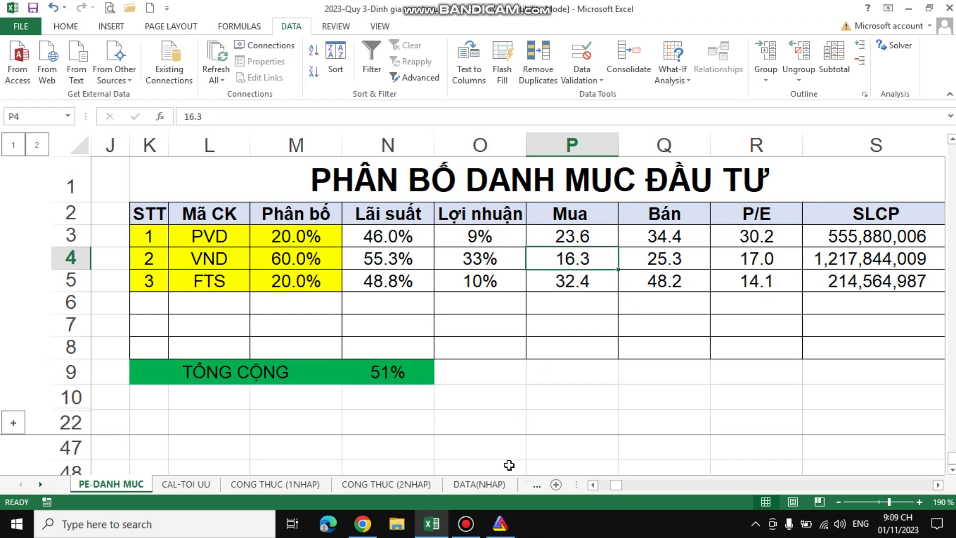
Step: Switch to AmiBroker to check the VND and FTS prices on their daily charts, and return to the Excel workbook
{"action": "left_click", "coordinate": [500, 524]}
{"action": "left_click", "coordinate": [306, 61]}
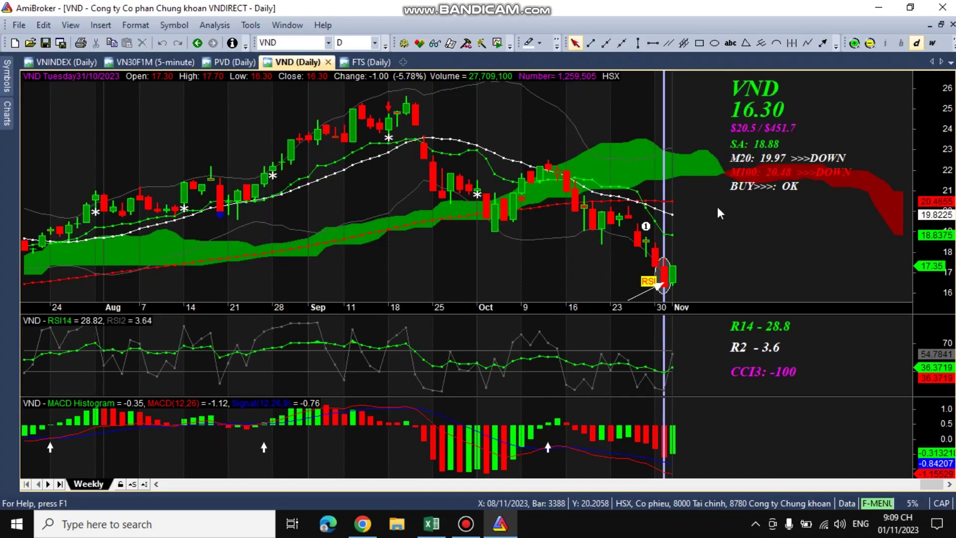
{"action": "left_click", "coordinate": [354, 63]}
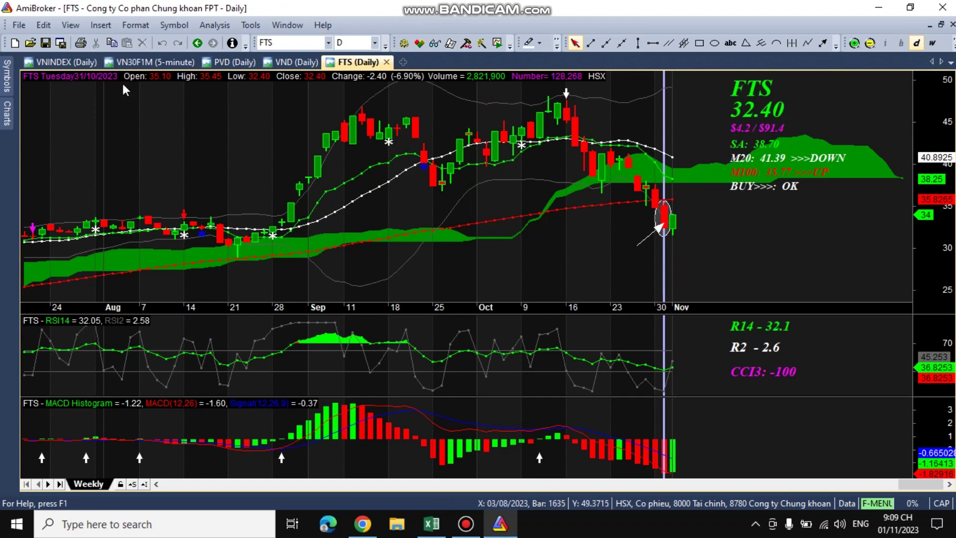
{"action": "key", "text": "alt+Tab"}
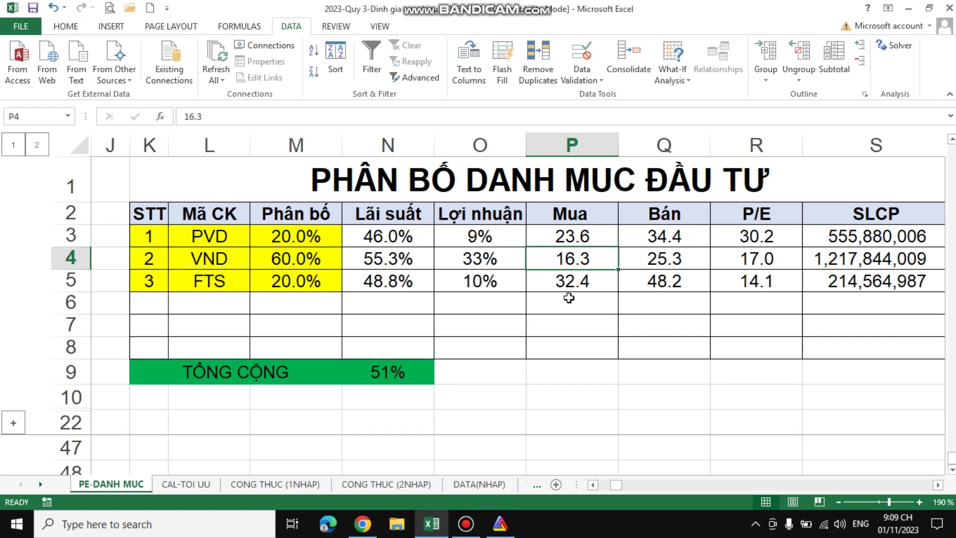
Step: Examine the FTS Mua price in P5 and the Bán prices of all three stocks in Q3:Q5
{"action": "left_click", "coordinate": [575, 285]}
{"action": "left_click_drag", "start_coordinate": [672, 237], "coordinate": [670, 274]}
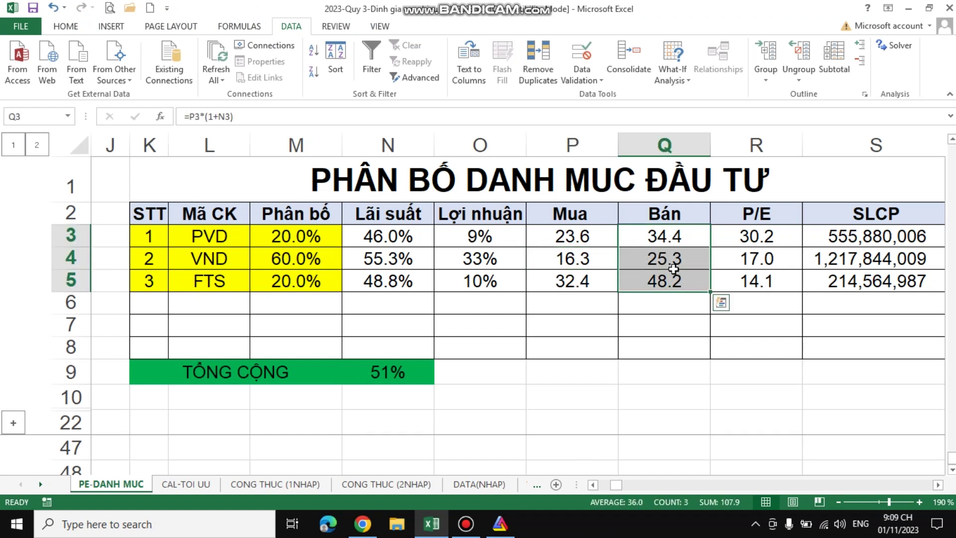
Step: Colour the Bán prices in Q3:Q5 red
{"action": "left_click", "coordinate": [62, 34]}
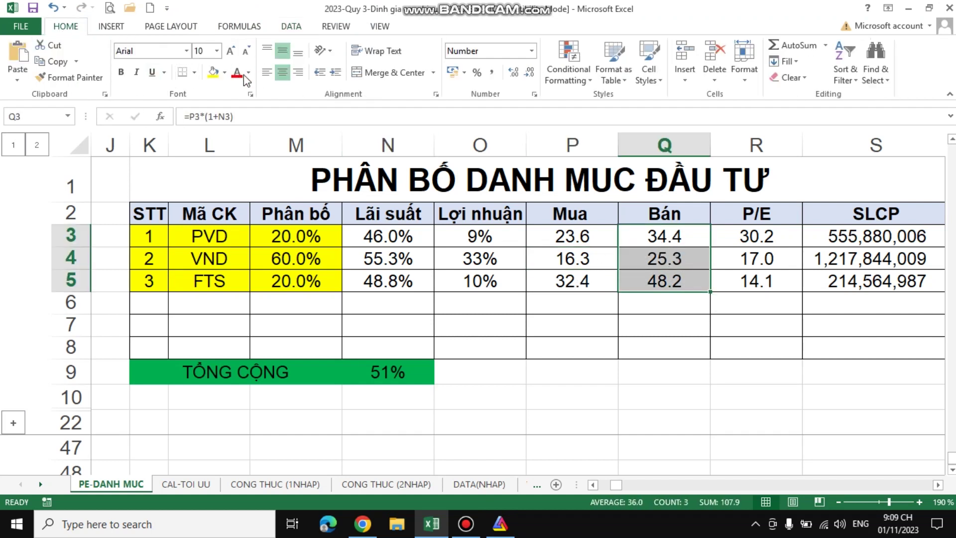
{"action": "left_click", "coordinate": [237, 72]}
{"action": "left_click", "coordinate": [689, 245]}
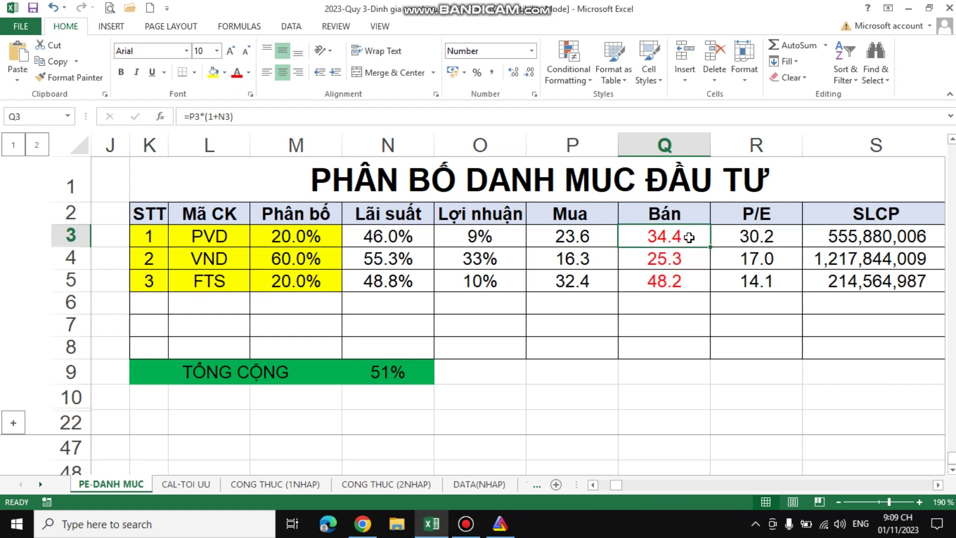
Step: Review the VND and FTS selling prices in Q4:Q5, and compare the Bán range Q3:Q5 with the Mua range P3:P5
{"action": "left_click", "coordinate": [687, 263]}
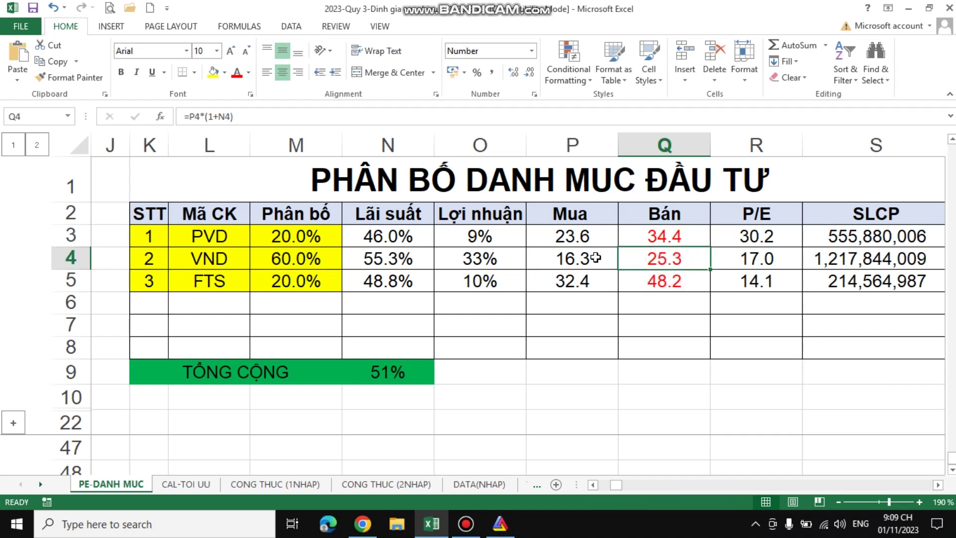
{"action": "left_click", "coordinate": [673, 283]}
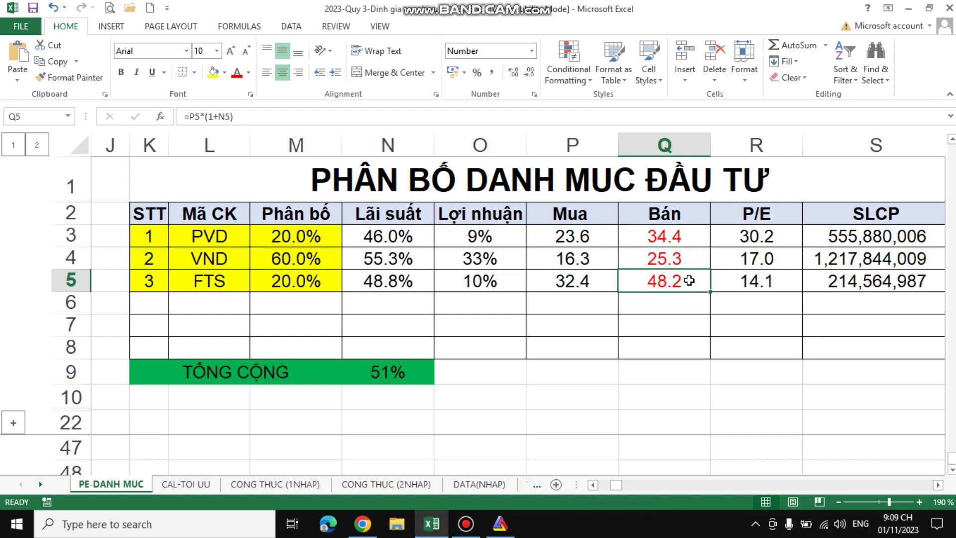
{"action": "left_click", "coordinate": [671, 307]}
{"action": "left_click", "coordinate": [686, 240]}
{"action": "left_click_drag", "start_coordinate": [686, 240], "coordinate": [672, 282]}
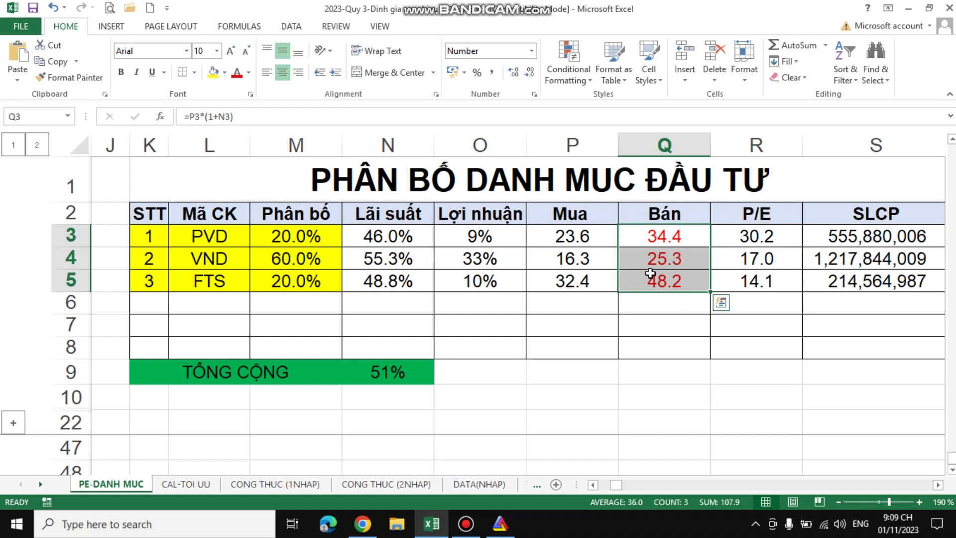
{"action": "left_click_drag", "start_coordinate": [563, 246], "coordinate": [573, 276]}
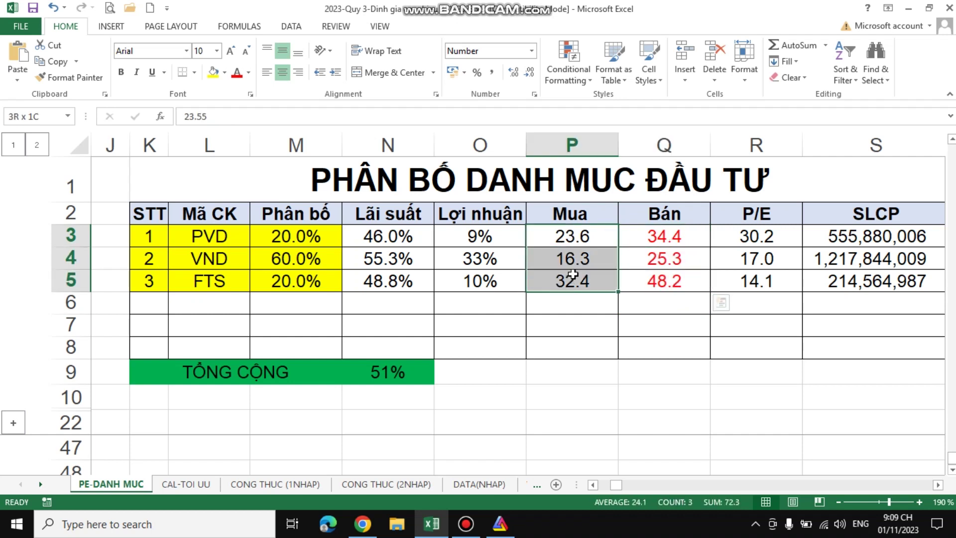
{"action": "left_click_drag", "start_coordinate": [663, 240], "coordinate": [665, 279]}
Step: Apply the same red font colour to the Mua prices in P3:P5
{"action": "left_click_drag", "start_coordinate": [566, 239], "coordinate": [569, 283]}
{"action": "left_click", "coordinate": [237, 74]}
{"action": "left_click_drag", "start_coordinate": [681, 239], "coordinate": [665, 281]}
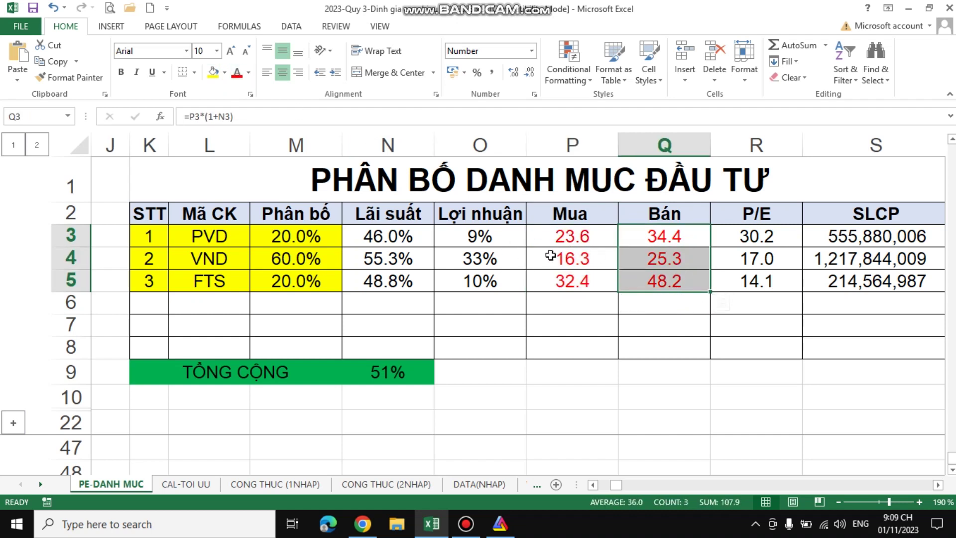
{"action": "left_click", "coordinate": [463, 377]}
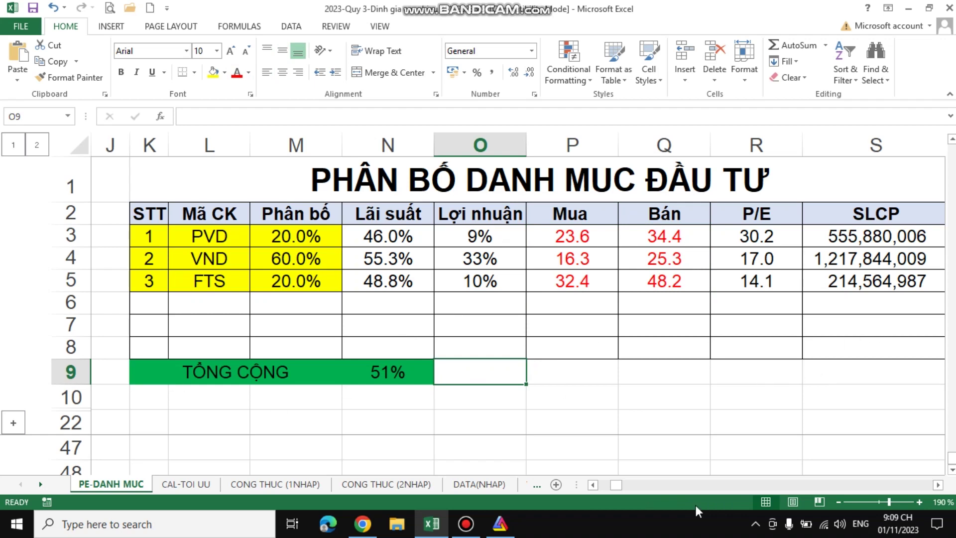
Step: Look through the CONG THUC (2NHAP), CONG THUC (1NHAP) and CAL-TOI UU sheets, and return to the PE-DANH MUC allocation table
{"action": "mouse_move", "coordinate": [615, 485]}
{"action": "left_mouse_down"}
{"action": "mouse_move", "coordinate": [591, 485]}
{"action": "mouse_move", "coordinate": [613, 484]}
{"action": "left_mouse_up"}
{"action": "left_click", "coordinate": [938, 485]}
{"action": "left_click", "coordinate": [419, 485]}
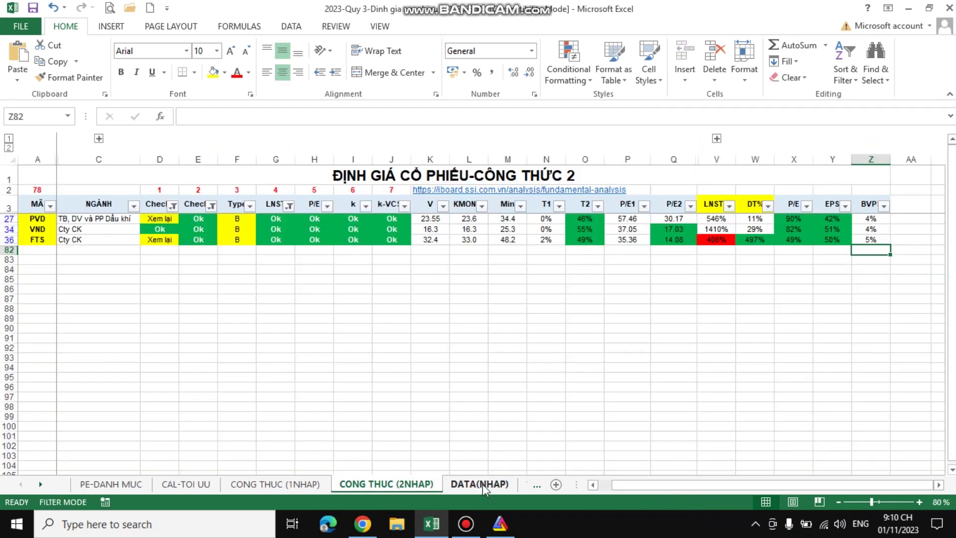
{"action": "left_click", "coordinate": [483, 484]}
{"action": "left_click", "coordinate": [275, 484]}
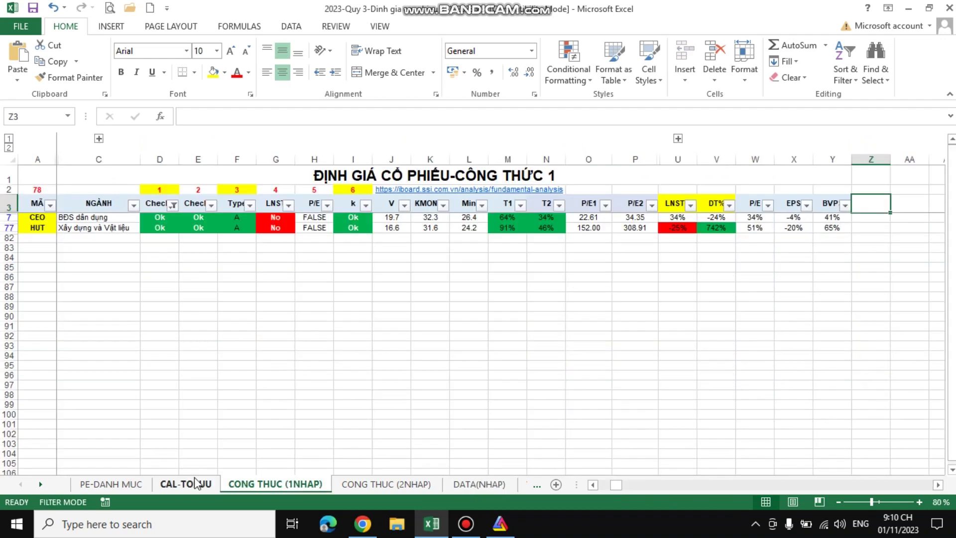
{"action": "left_click", "coordinate": [190, 484]}
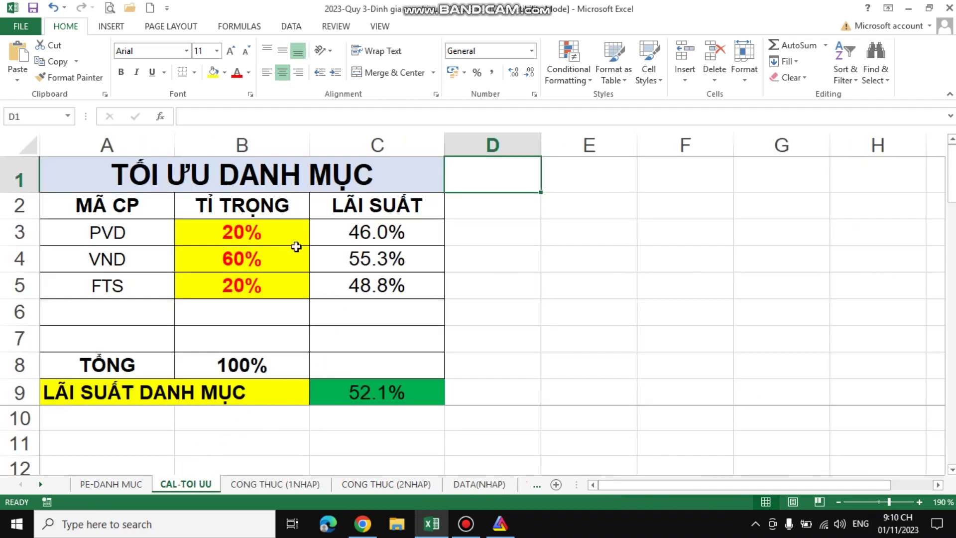
{"action": "left_click", "coordinate": [112, 484]}
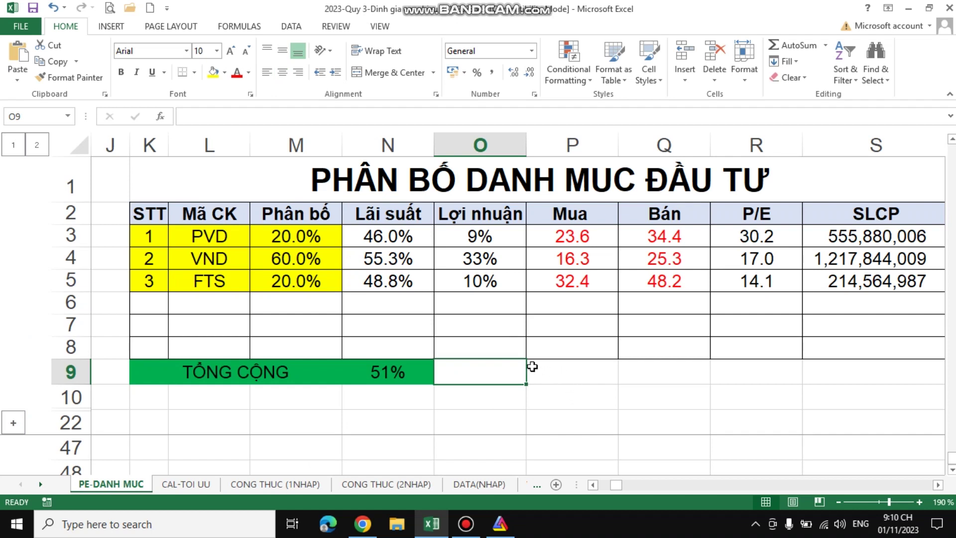
{"action": "left_click", "coordinate": [548, 367]}
{"action": "left_click", "coordinate": [478, 375]}
Step: Switch to Chrome and read the October PMI figure in S&P Global's Vietnam manufacturing press release
{"action": "left_click", "coordinate": [363, 523]}
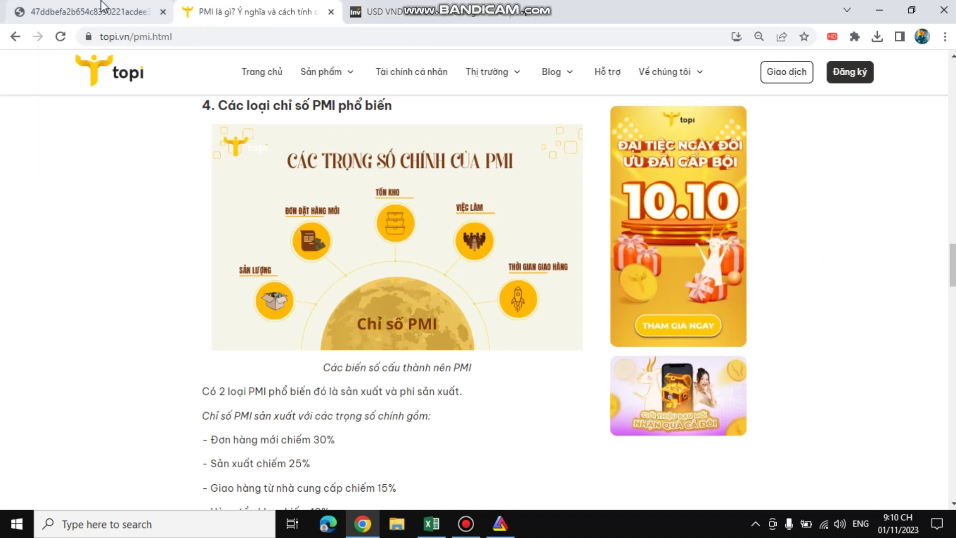
{"action": "left_click", "coordinate": [89, 11]}
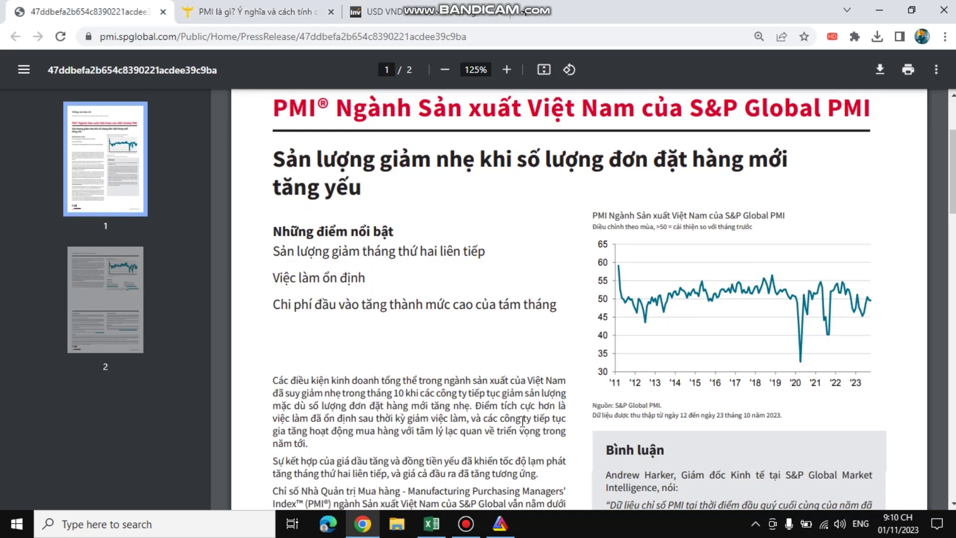
{"action": "scroll", "coordinate": [526, 421], "scroll_direction": "down", "scroll_amount": 3}
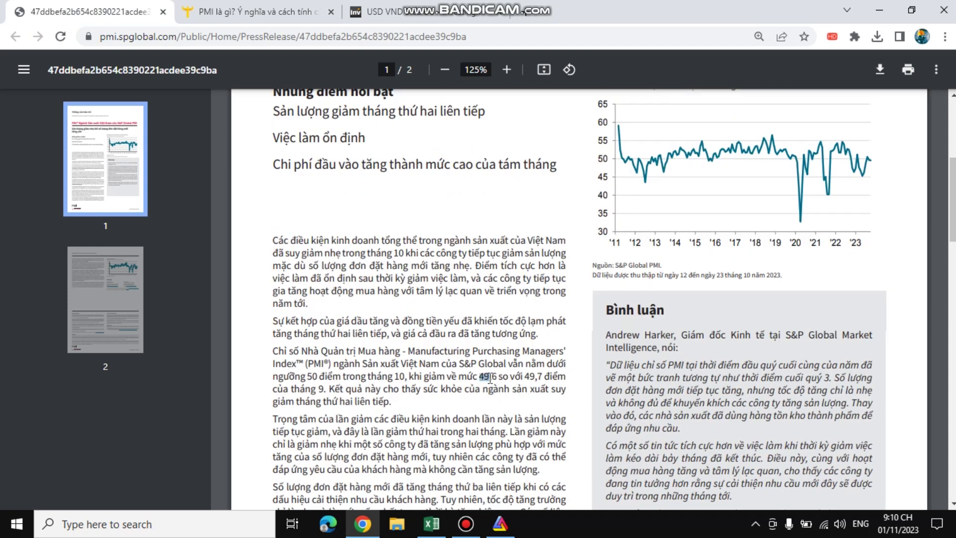
{"action": "scroll", "coordinate": [528, 345], "scroll_direction": "down", "scroll_amount": 2}
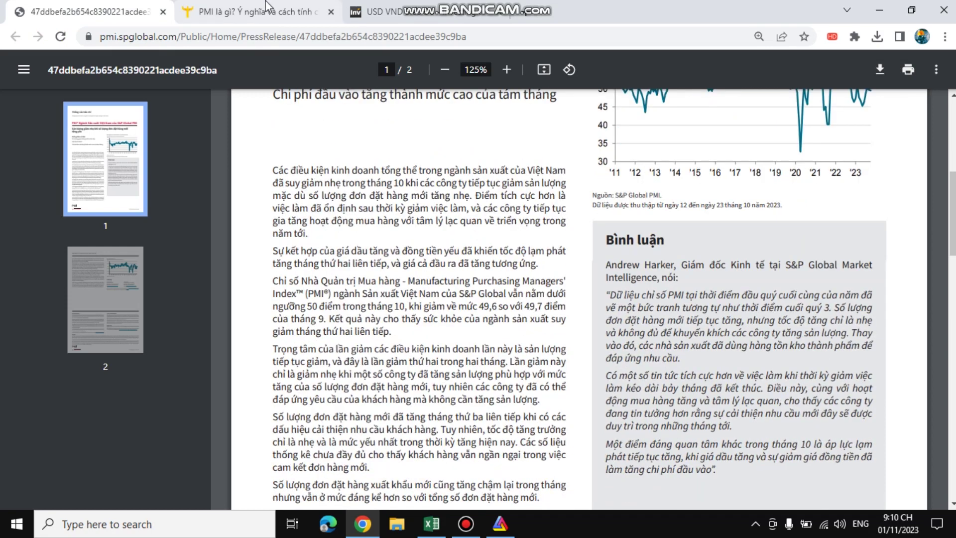
Step: Read the component weights of the manufacturing PMI in the topi.vn article, highlighting the production, supplier delivery and inventory lines
{"action": "left_click", "coordinate": [252, 12]}
{"action": "scroll", "coordinate": [349, 349], "scroll_direction": "down", "scroll_amount": 3}
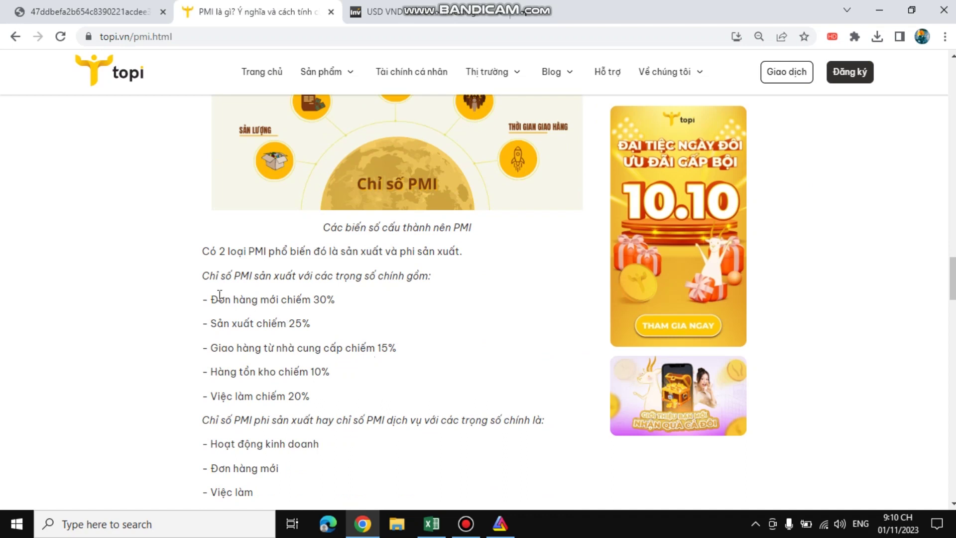
{"action": "scroll", "coordinate": [249, 324], "scroll_direction": "up", "scroll_amount": 1}
{"action": "double_click", "coordinate": [271, 394]}
{"action": "left_click", "coordinate": [341, 399]}
{"action": "left_click_drag", "start_coordinate": [261, 422], "coordinate": [359, 420]}
{"action": "left_click", "coordinate": [438, 424]}
{"action": "left_click_drag", "start_coordinate": [250, 442], "coordinate": [300, 442]}
{"action": "left_click", "coordinate": [266, 468]}
Step: Compare the output paragraph of the PMI press release with the production weight listed in the topi.vn article
{"action": "key", "text": "ctrl+shift+Tab"}
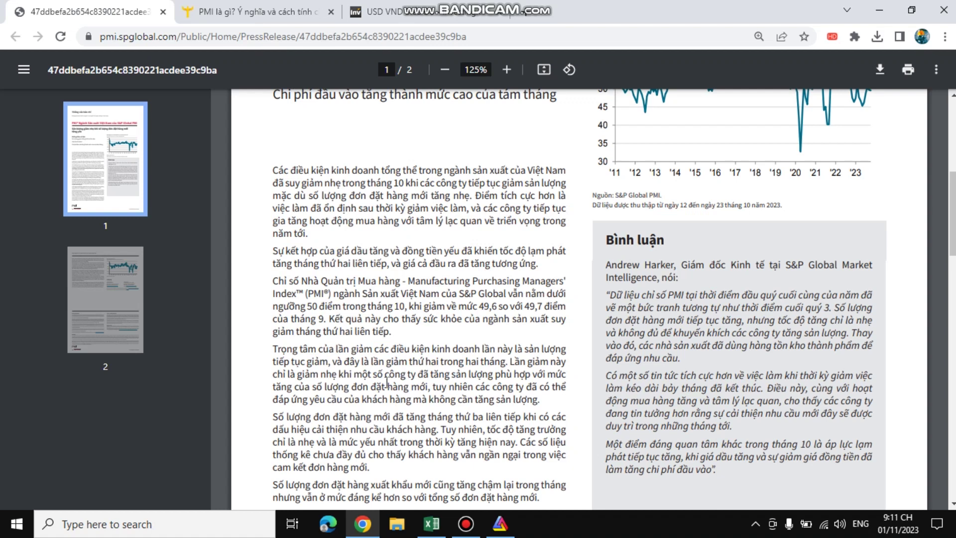
{"action": "key", "text": "ctrl+Tab"}
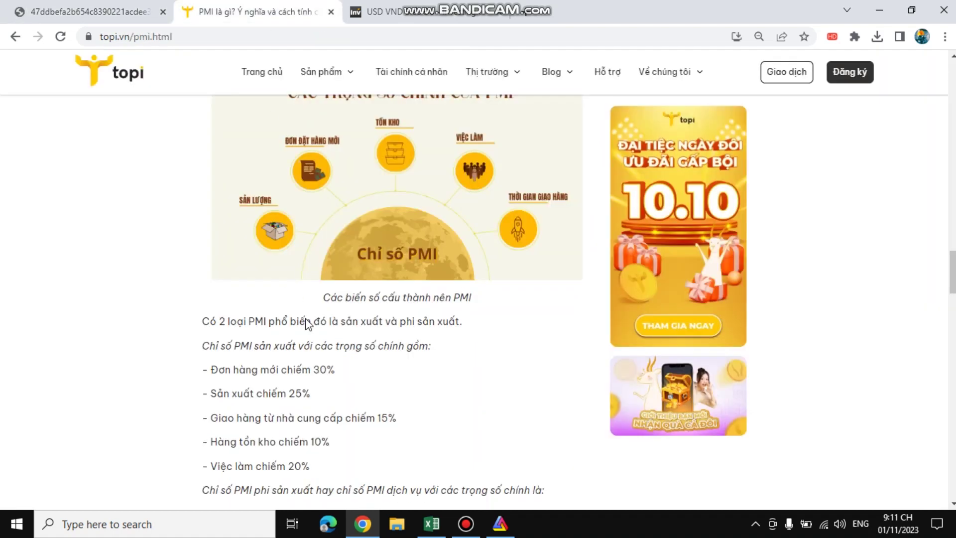
{"action": "mouse_move", "coordinate": [216, 390]}
{"action": "left_mouse_down"}
{"action": "mouse_move", "coordinate": [339, 396]}
{"action": "mouse_move", "coordinate": [201, 394]}
{"action": "left_mouse_up"}
{"action": "left_click", "coordinate": [317, 397]}
{"action": "left_click", "coordinate": [331, 399]}
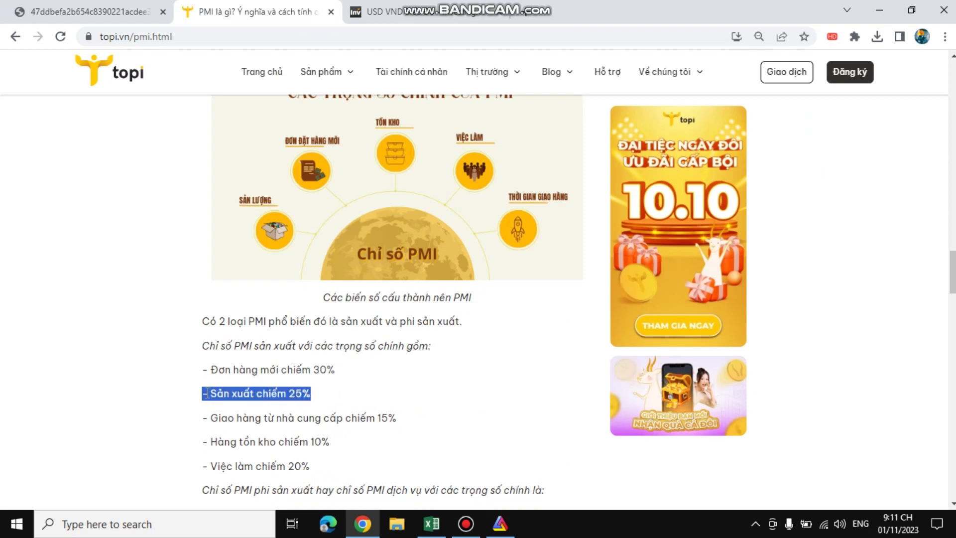
{"action": "left_click", "coordinate": [347, 370]}
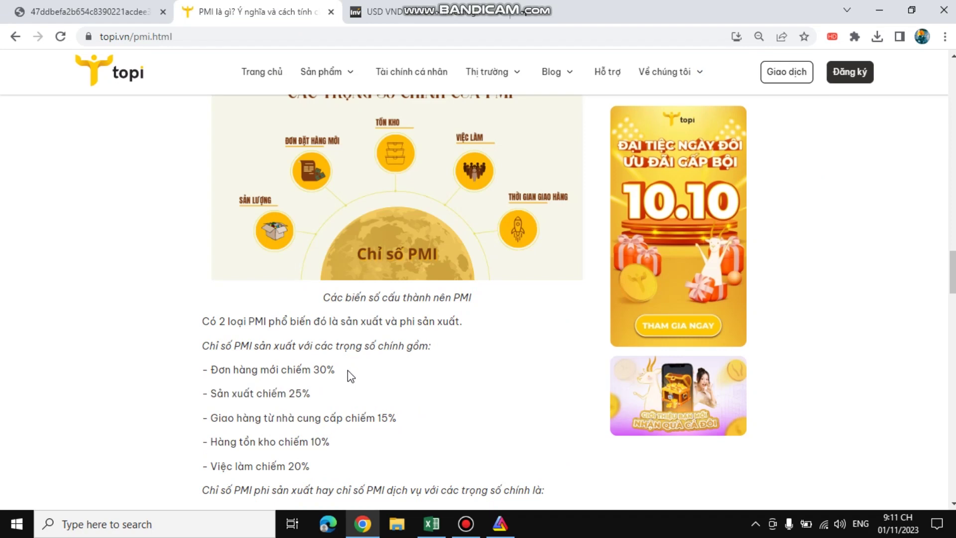
Step: Read the new orders paragraph on page 1 of the PMI press release, highlighting its key phrases
{"action": "left_click", "coordinate": [103, 7]}
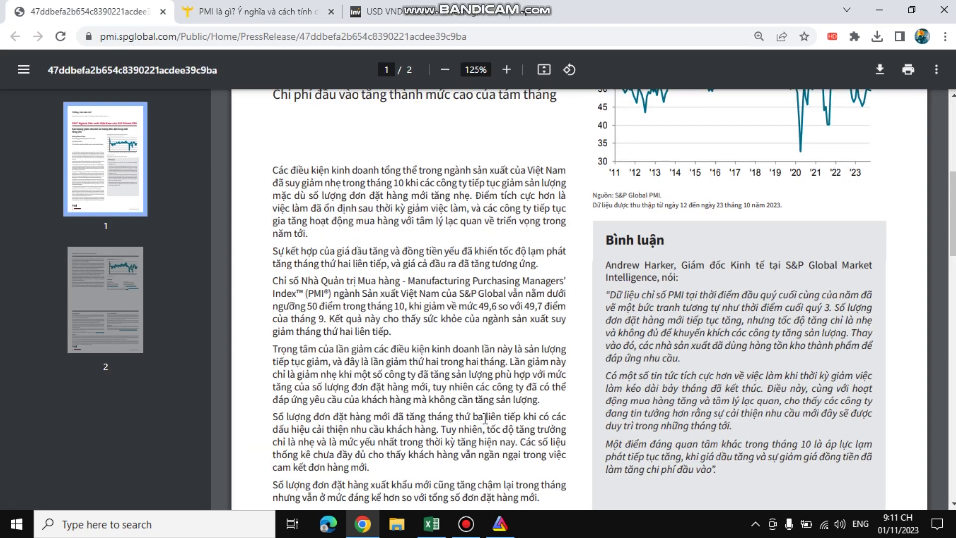
{"action": "scroll", "coordinate": [437, 415], "scroll_direction": "down", "scroll_amount": 1}
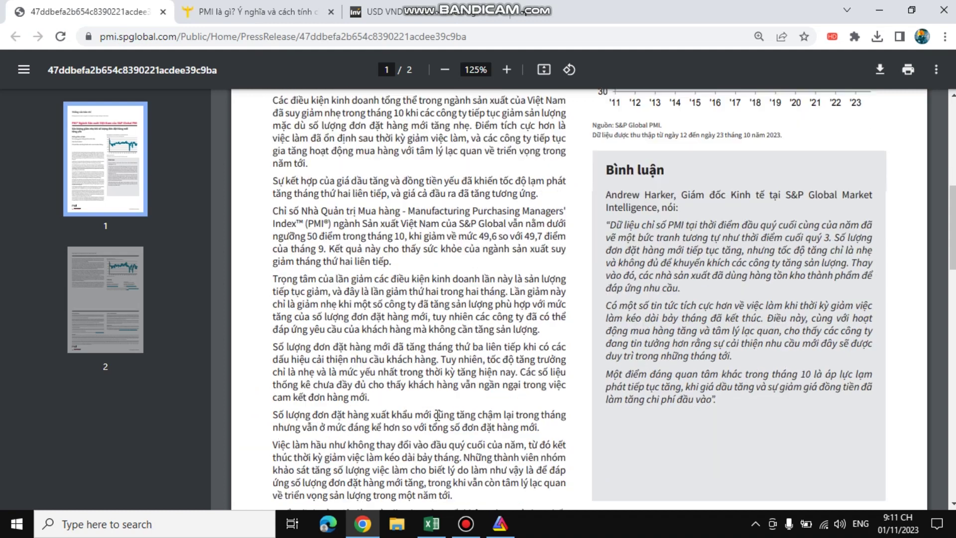
{"action": "left_click_drag", "start_coordinate": [389, 347], "coordinate": [529, 347]}
{"action": "left_click_drag", "start_coordinate": [334, 364], "coordinate": [415, 359]}
{"action": "left_click", "coordinate": [441, 359]}
Step: Compare the new orders weight with the production weight in the topi.vn list of manufacturing PMI components
{"action": "key", "text": "ctrl+Tab"}
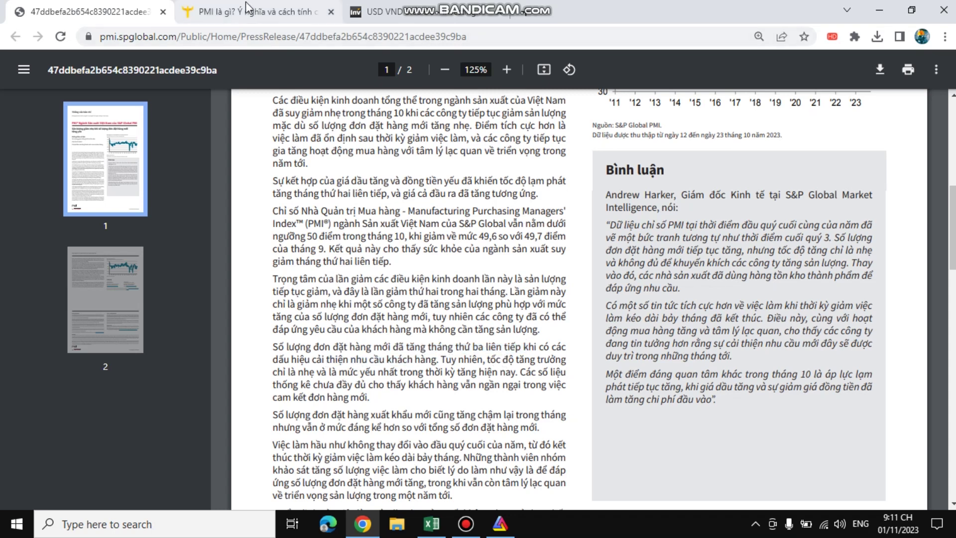
{"action": "left_click_drag", "start_coordinate": [213, 370], "coordinate": [374, 373]}
{"action": "left_click", "coordinate": [374, 373]}
{"action": "scroll", "coordinate": [397, 296], "scroll_direction": "up", "scroll_amount": 3}
{"action": "scroll", "coordinate": [397, 295], "scroll_direction": "down", "scroll_amount": 3}
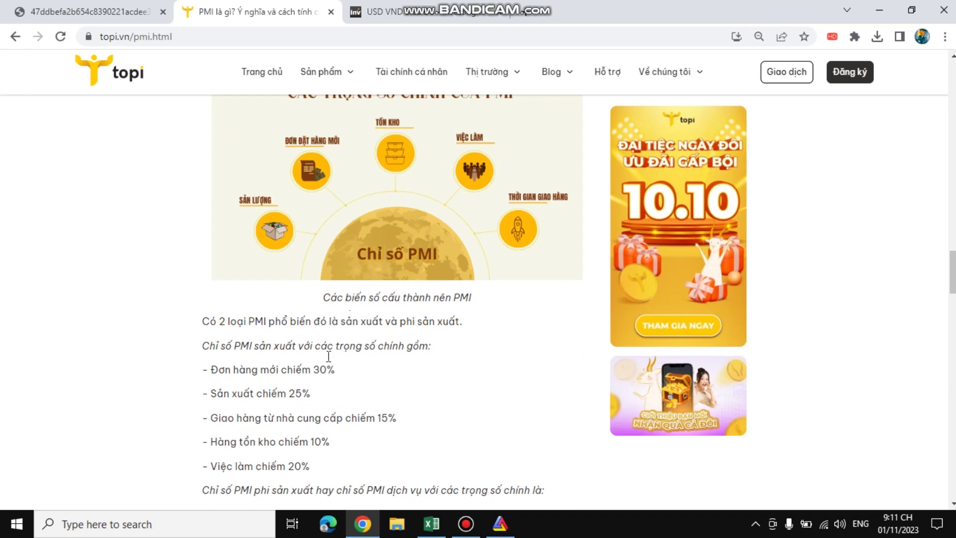
{"action": "left_click_drag", "start_coordinate": [315, 371], "coordinate": [210, 370]}
{"action": "left_click_drag", "start_coordinate": [321, 398], "coordinate": [202, 394]}
{"action": "left_click", "coordinate": [273, 367]}
Step: Check the USD/VND chart on Investing.com, and highlight the purchasing activity statement on page 2 of the PMI press release
{"action": "key", "text": "ctrl+Tab"}
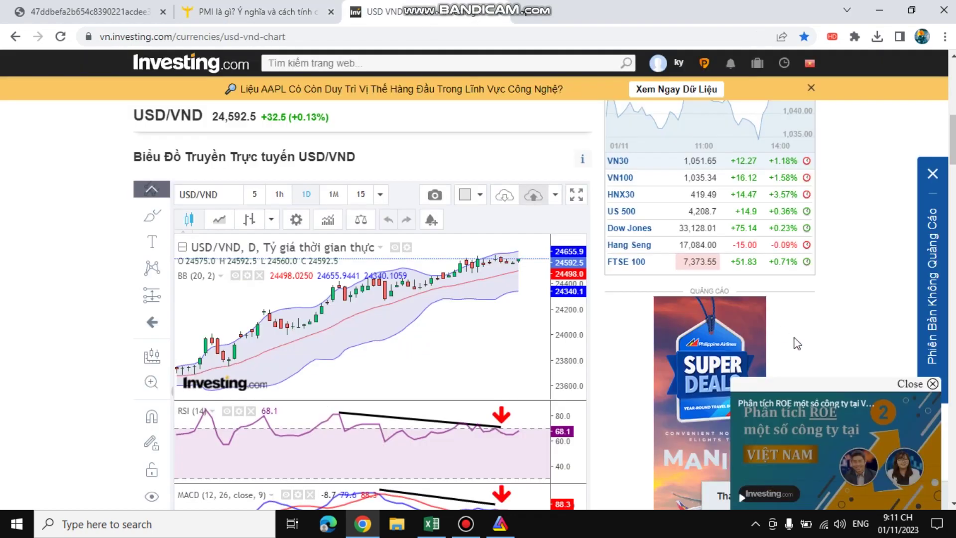
{"action": "key", "text": "ctrl+Tab"}
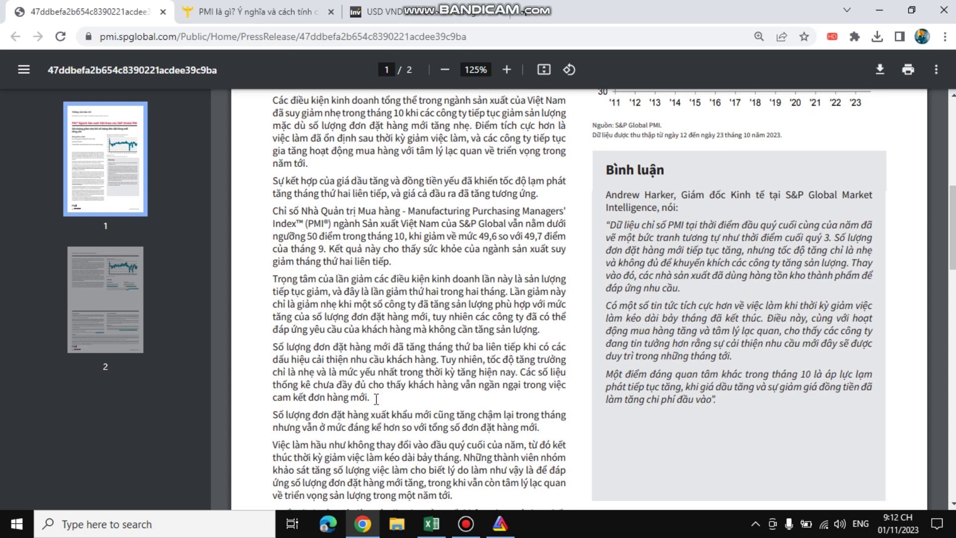
{"action": "scroll", "coordinate": [377, 398], "scroll_direction": "down", "scroll_amount": 3}
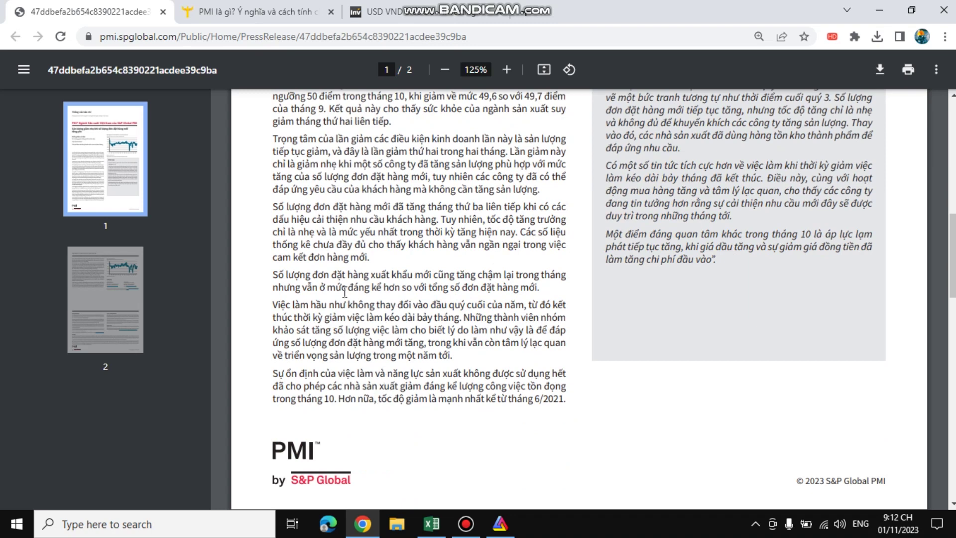
{"action": "scroll", "coordinate": [453, 354], "scroll_direction": "down", "scroll_amount": 7}
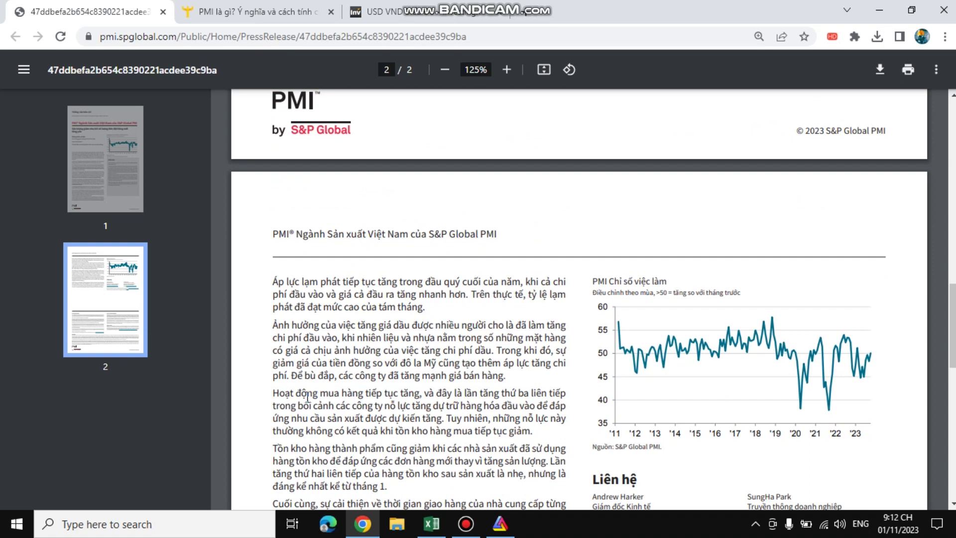
{"action": "left_click_drag", "start_coordinate": [421, 393], "coordinate": [279, 390]}
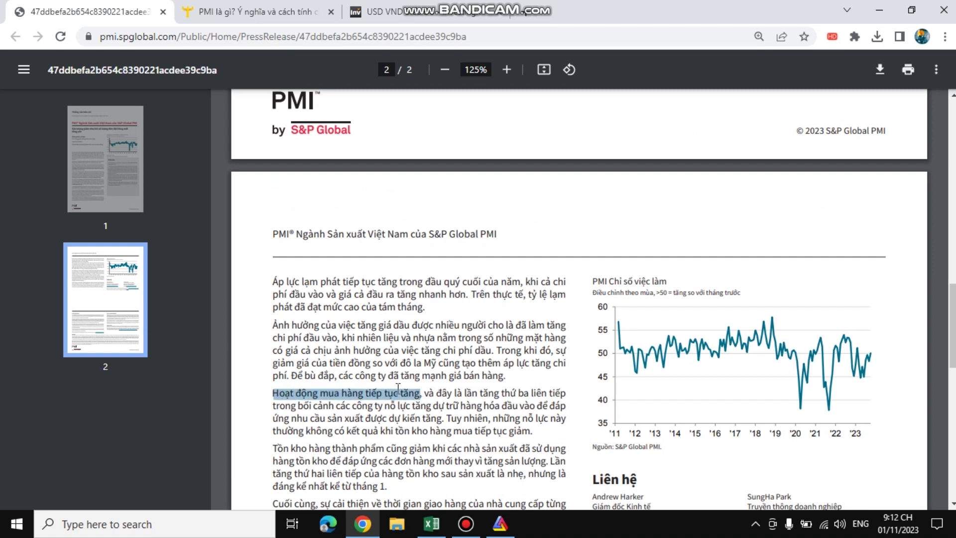
Step: Check the supplier delivery weight in the topi.vn list of manufacturing PMI components
{"action": "left_click", "coordinate": [298, 14]}
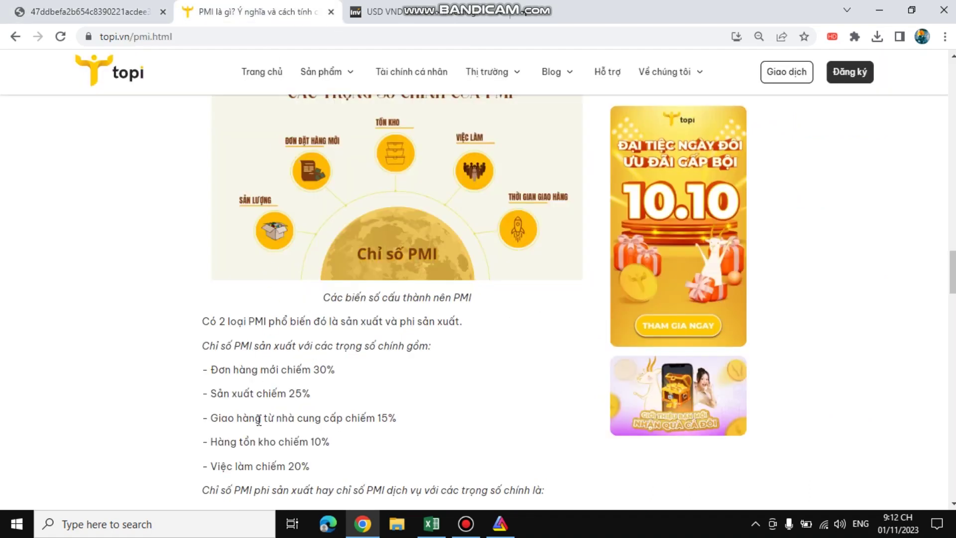
{"action": "left_click_drag", "start_coordinate": [213, 417], "coordinate": [381, 418]}
{"action": "left_click", "coordinate": [404, 425]}
Step: Highlight the finished goods inventory statement on page 2 of the PMI press release, and check the inventory weight in the topi.vn list
{"action": "left_click", "coordinate": [102, 7]}
{"action": "scroll", "coordinate": [406, 381], "scroll_direction": "down", "scroll_amount": 2}
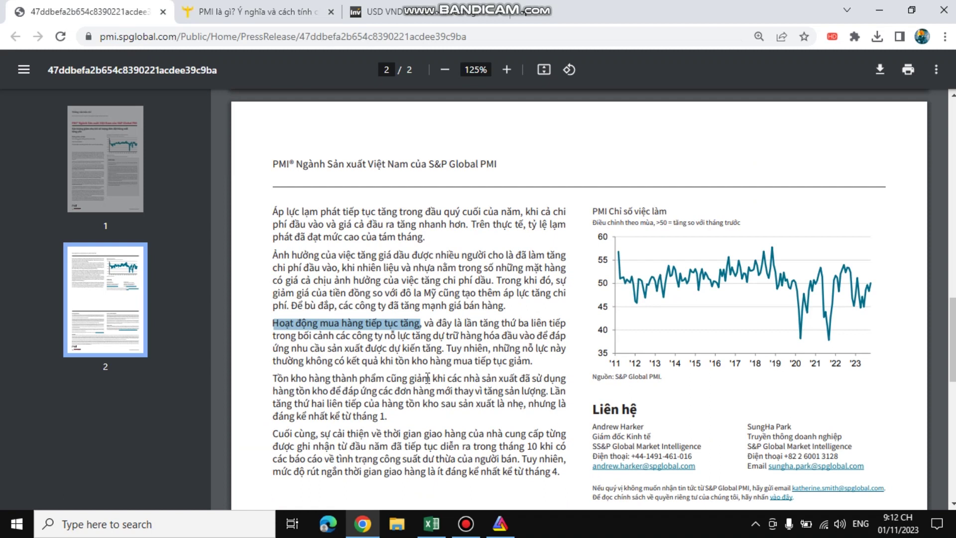
{"action": "left_click_drag", "start_coordinate": [430, 377], "coordinate": [285, 374]}
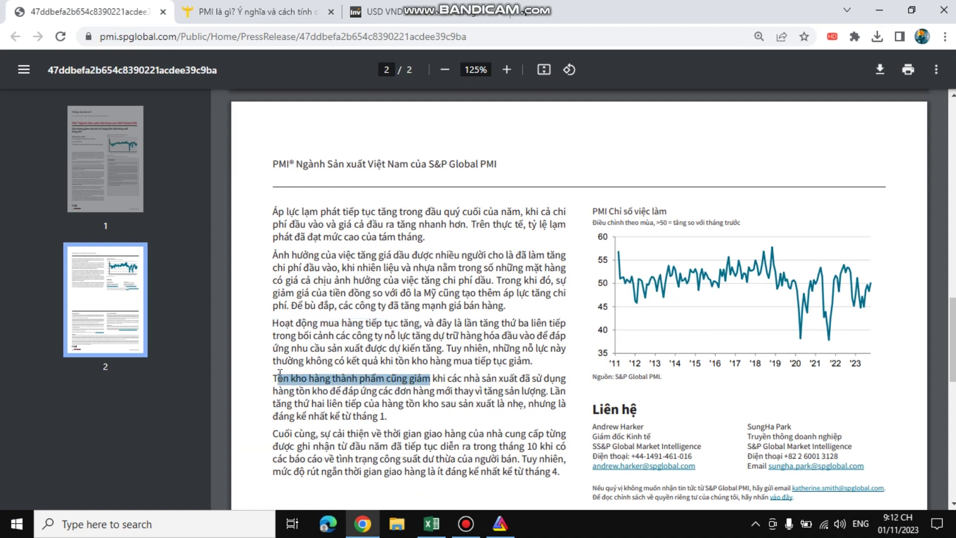
{"action": "left_click", "coordinate": [417, 407]}
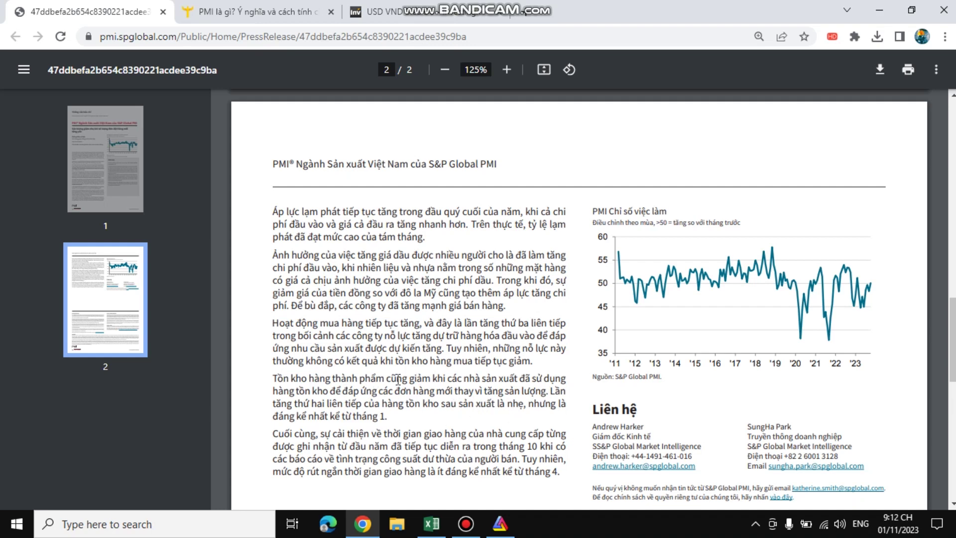
{"action": "key", "text": "ctrl+Tab"}
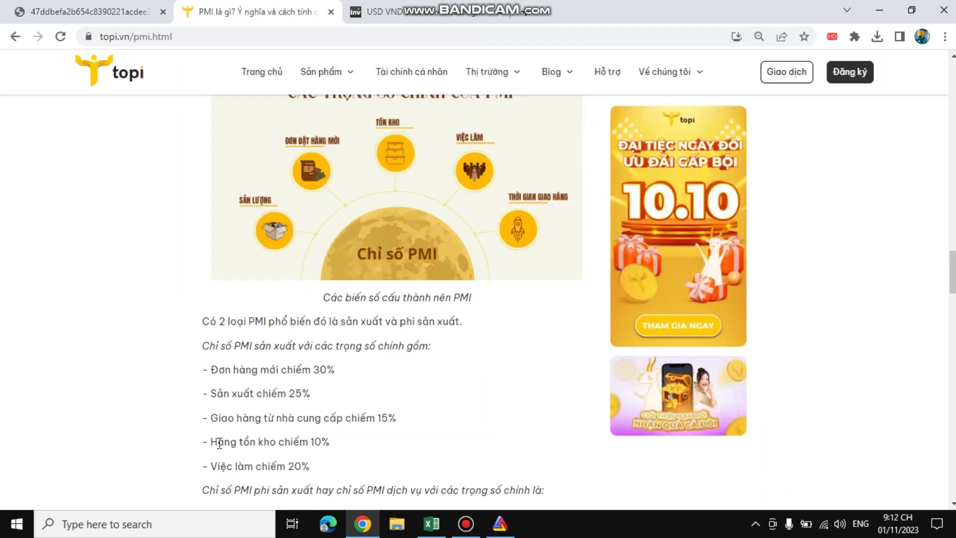
{"action": "left_click_drag", "start_coordinate": [215, 443], "coordinate": [335, 446]}
{"action": "left_click", "coordinate": [287, 438]}
Step: Read the employment paragraph on page 1 of the PMI press release, highlighting its opening statement
{"action": "left_click", "coordinate": [147, 12]}
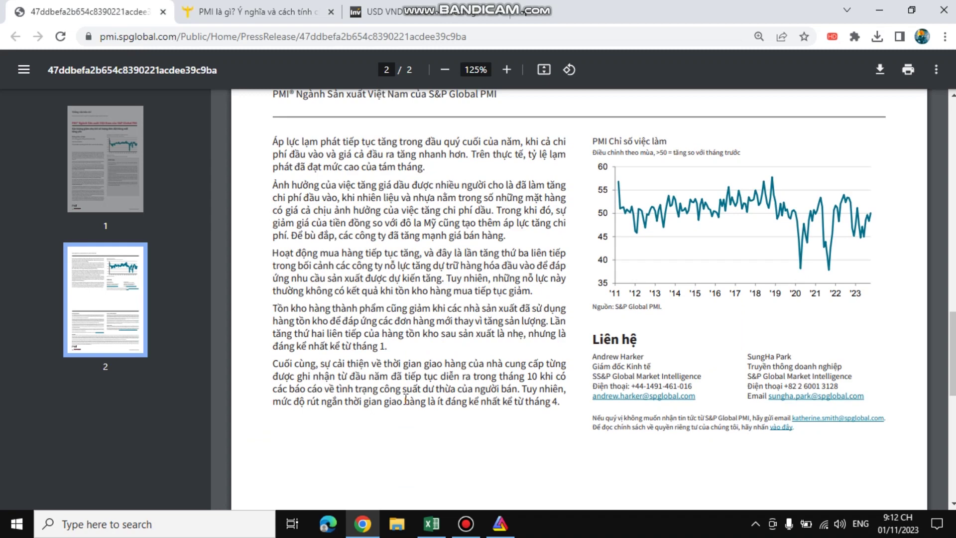
{"action": "scroll", "coordinate": [406, 399], "scroll_direction": "up", "scroll_amount": 5}
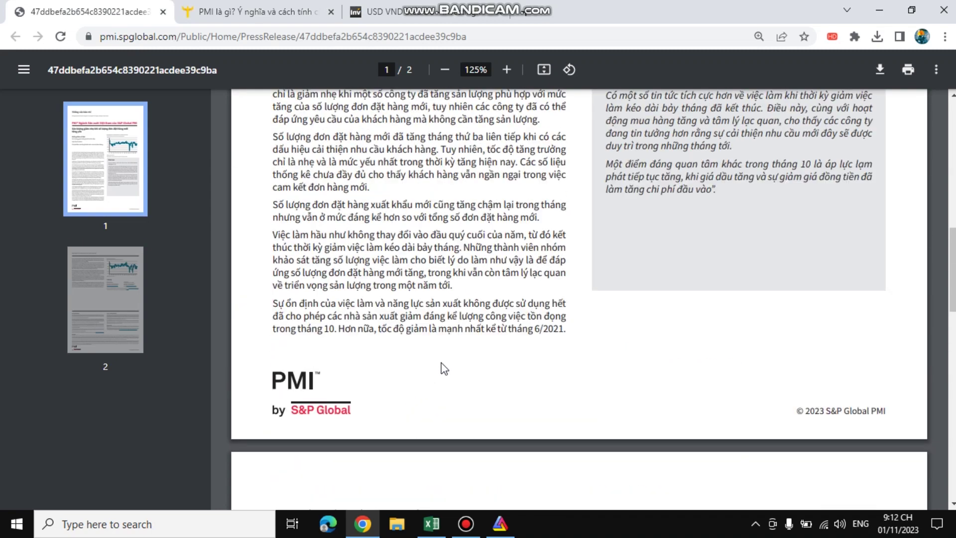
{"action": "scroll", "coordinate": [664, 285], "scroll_direction": "up", "scroll_amount": 3}
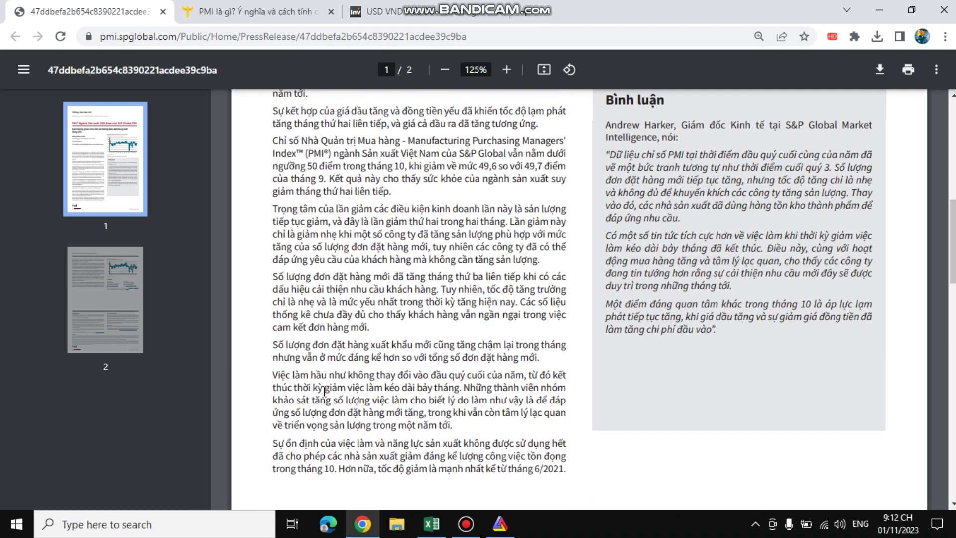
{"action": "left_click_drag", "start_coordinate": [277, 375], "coordinate": [468, 372]}
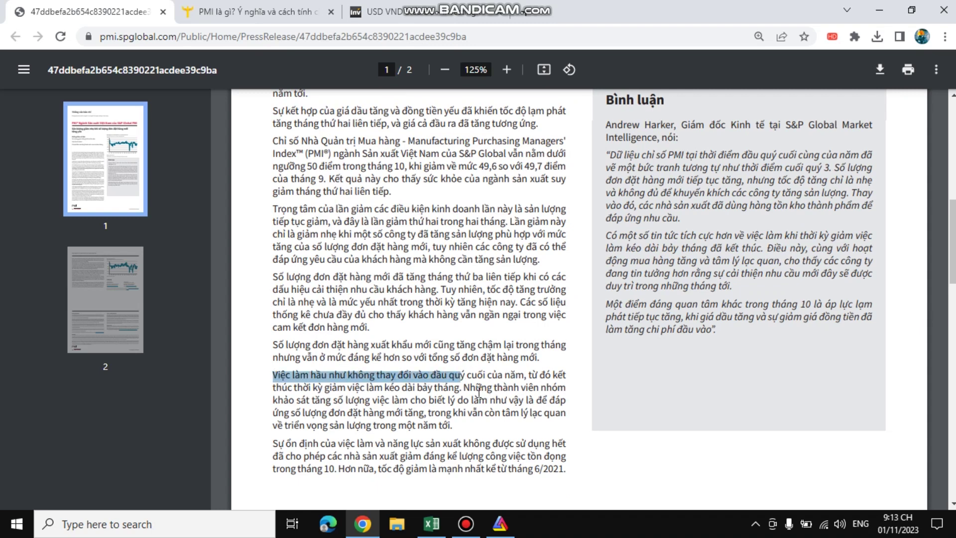
{"action": "left_click_drag", "start_coordinate": [465, 387], "coordinate": [539, 387]}
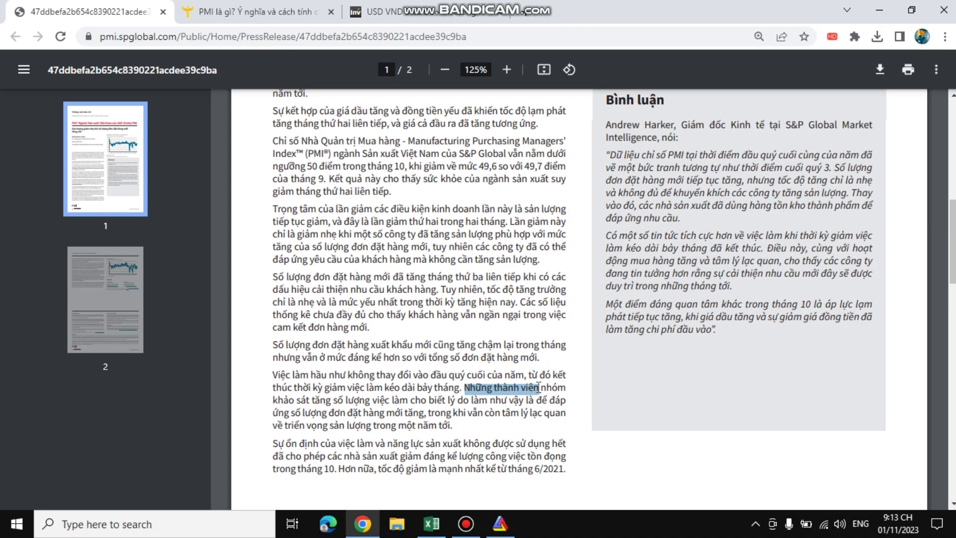
{"action": "left_click", "coordinate": [429, 402]}
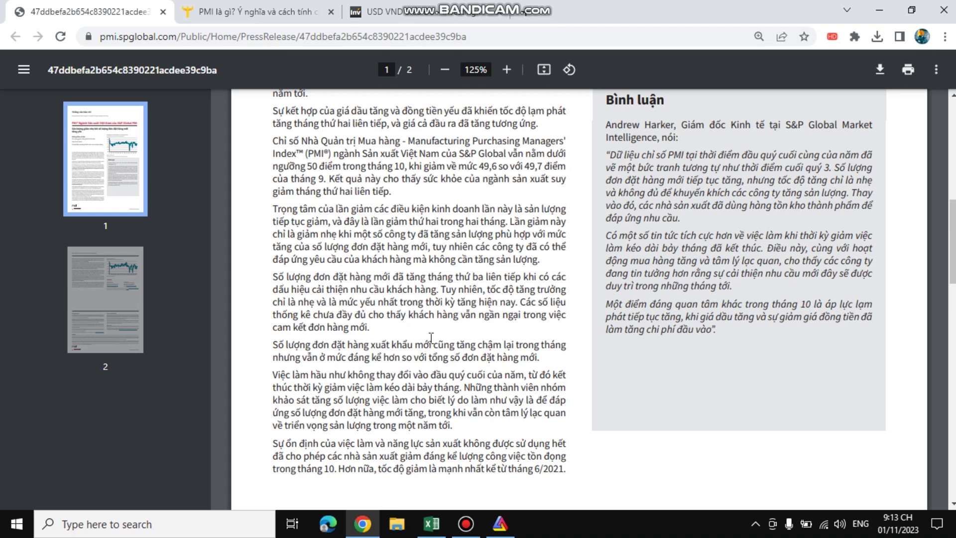
Step: Read the Bình luận commentary on page 1, highlighting the comparison with the end of Q3 and the remark on encouraging output
{"action": "scroll", "coordinate": [431, 337], "scroll_direction": "up", "scroll_amount": 1}
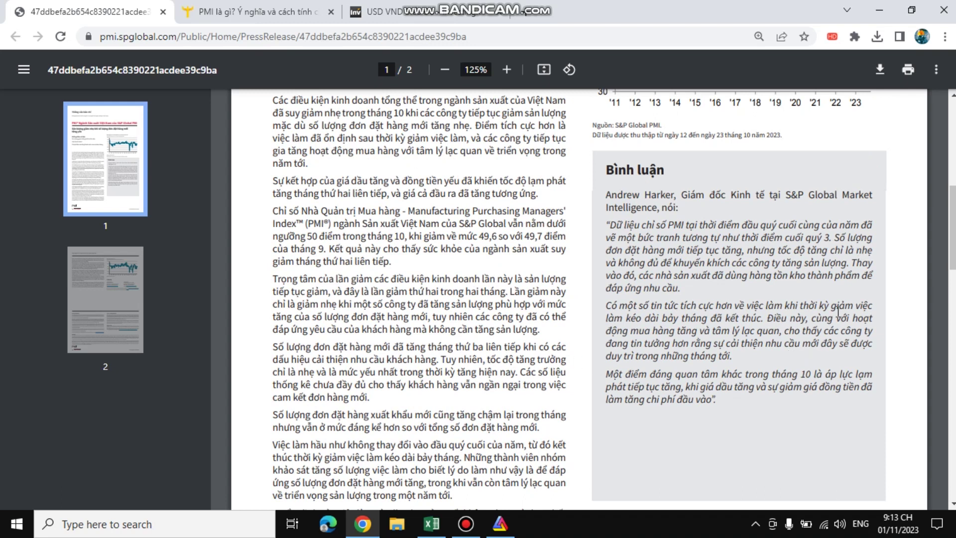
{"action": "left_click_drag", "start_coordinate": [712, 238], "coordinate": [830, 239]}
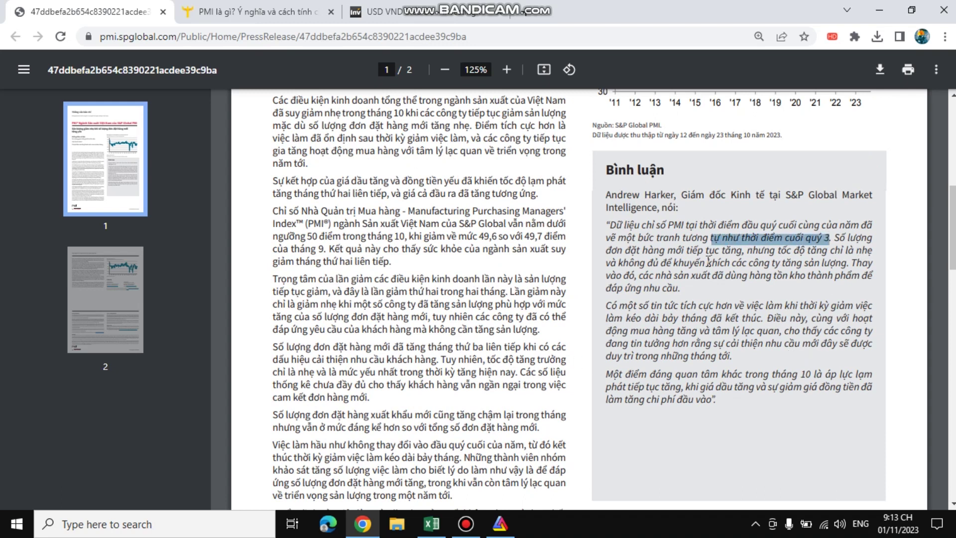
{"action": "left_click_drag", "start_coordinate": [601, 260], "coordinate": [835, 259]}
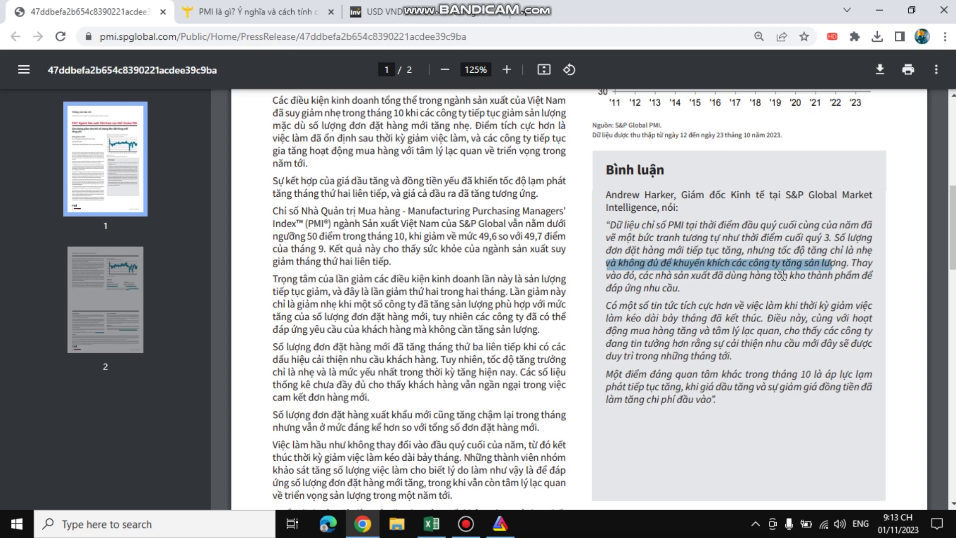
{"action": "left_click", "coordinate": [746, 239]}
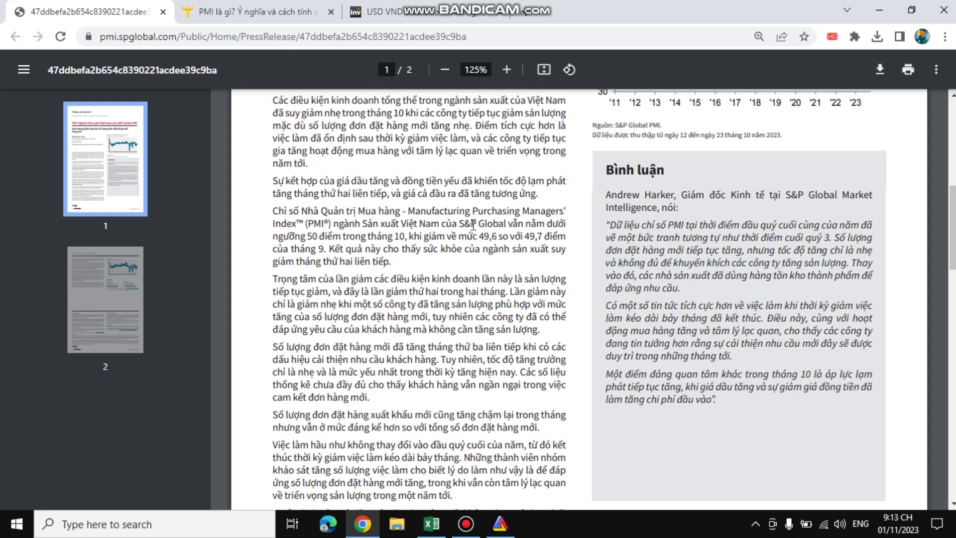
{"action": "scroll", "coordinate": [473, 224], "scroll_direction": "up", "scroll_amount": 2}
Step: Highlight the supplier delivery time phrases in the last paragraph on page 2 of the PMI press release
{"action": "scroll", "coordinate": [469, 224], "scroll_direction": "down", "scroll_amount": 5}
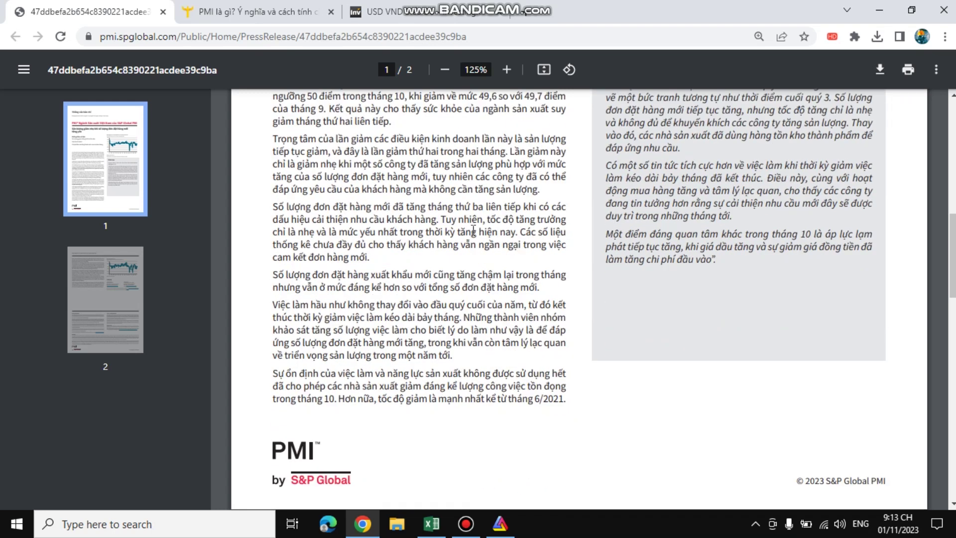
{"action": "scroll", "coordinate": [459, 333], "scroll_direction": "down", "scroll_amount": 9}
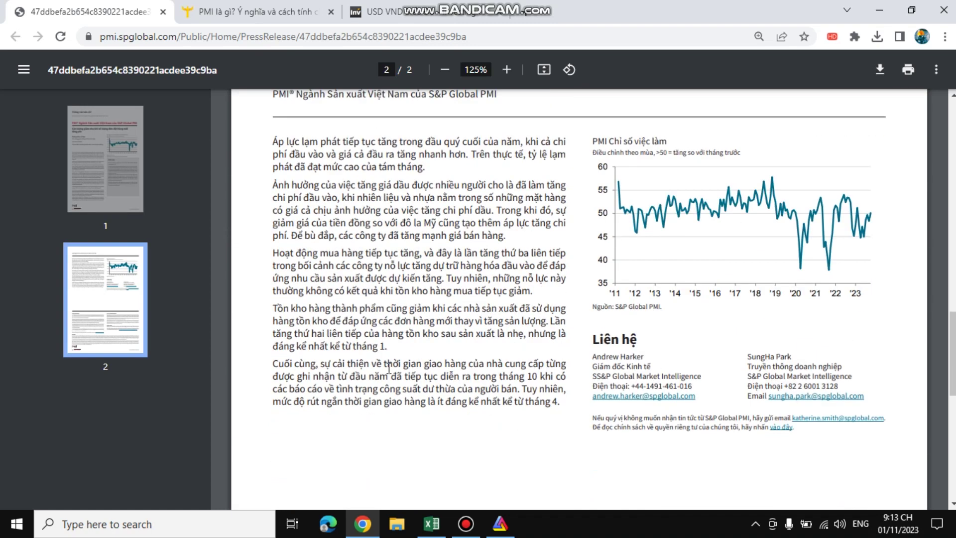
{"action": "left_click_drag", "start_coordinate": [274, 365], "coordinate": [472, 364]}
{"action": "left_click", "coordinate": [473, 365]}
{"action": "left_click_drag", "start_coordinate": [405, 377], "coordinate": [496, 380]}
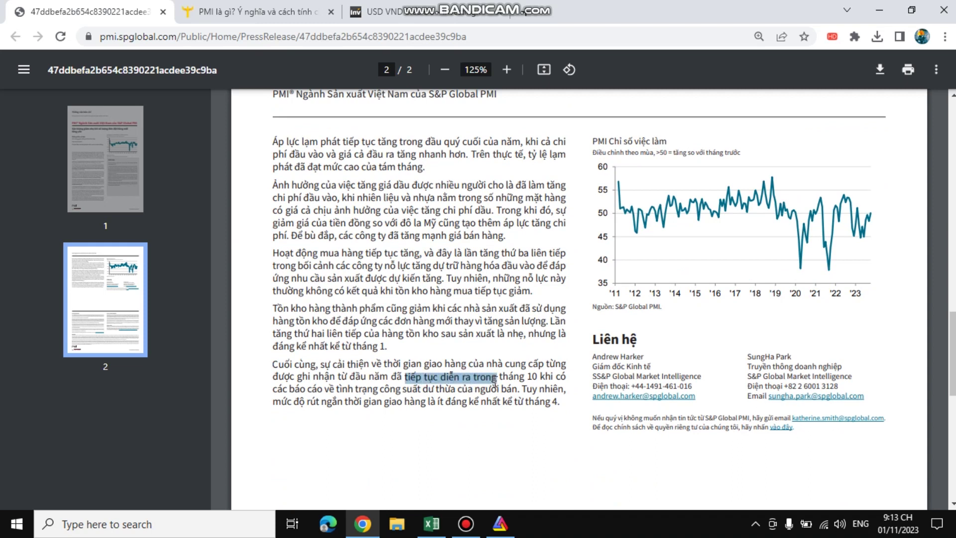
Step: Review the finished goods inventory statement on page 2, and highlight the caveats on purchasing efforts and delivery times
{"action": "left_click_drag", "start_coordinate": [273, 309], "coordinate": [508, 310]}
{"action": "left_click", "coordinate": [454, 334]}
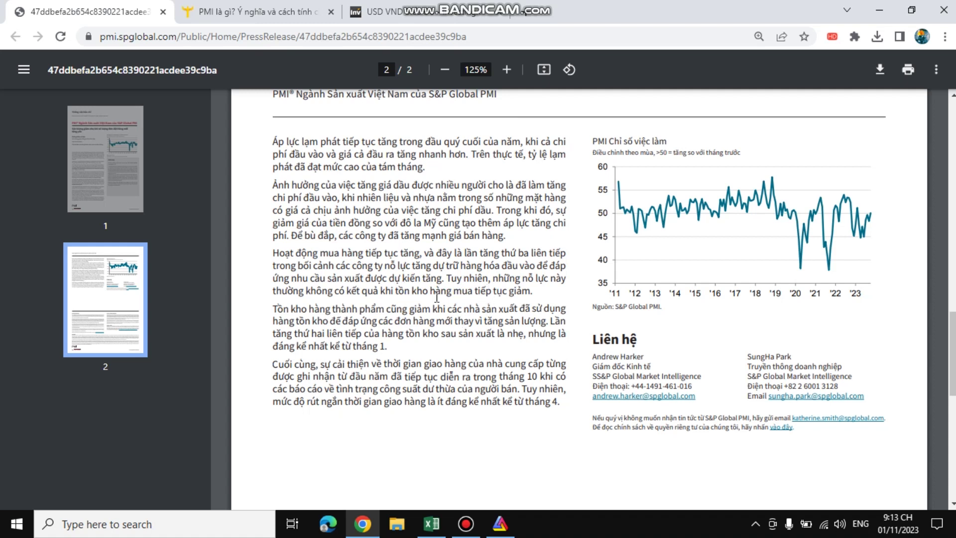
{"action": "left_click_drag", "start_coordinate": [449, 282], "coordinate": [549, 297]}
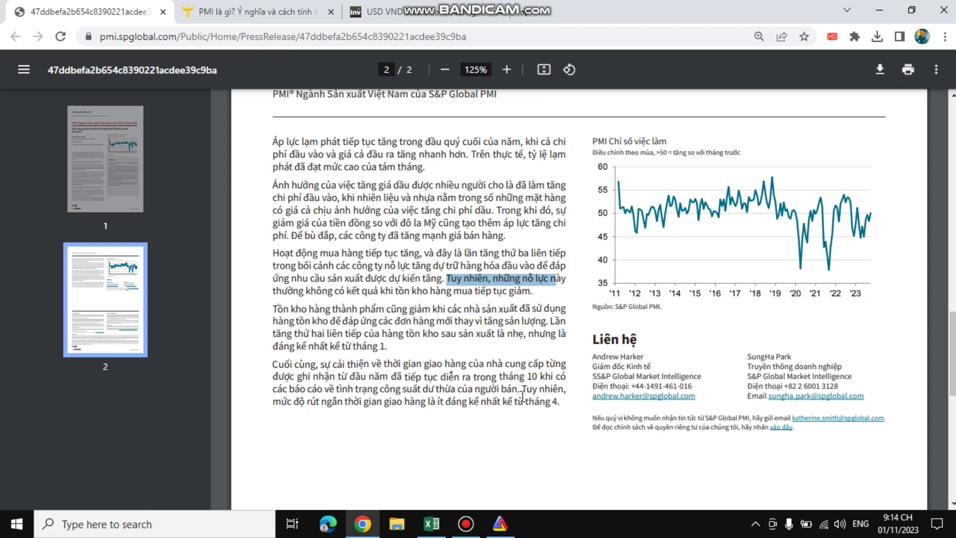
{"action": "left_click_drag", "start_coordinate": [521, 390], "coordinate": [543, 403]}
{"action": "left_click", "coordinate": [438, 337]}
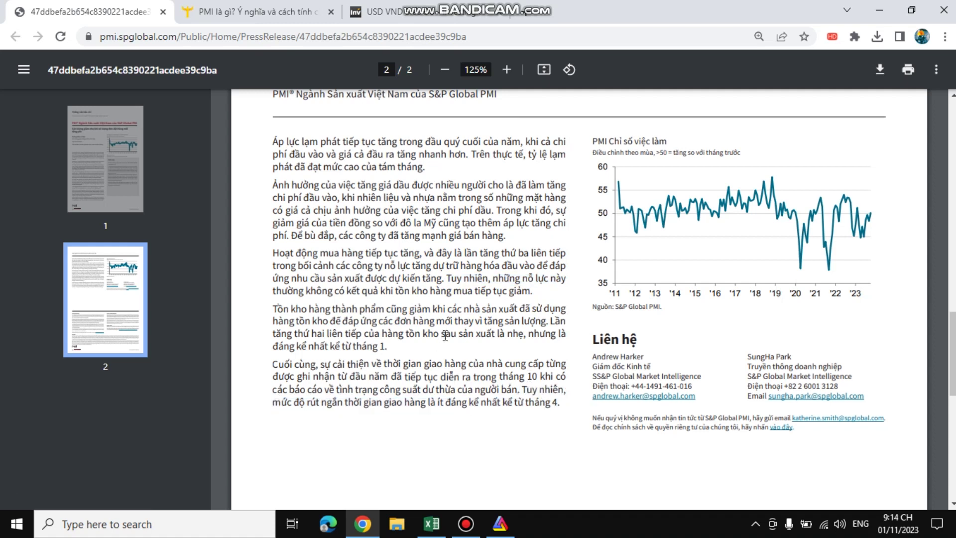
Step: Review page 1 of the PMI press release again, and highlight the employment stabilisation sentence in the opening summary paragraph
{"action": "scroll", "coordinate": [454, 343], "scroll_direction": "up", "scroll_amount": 10}
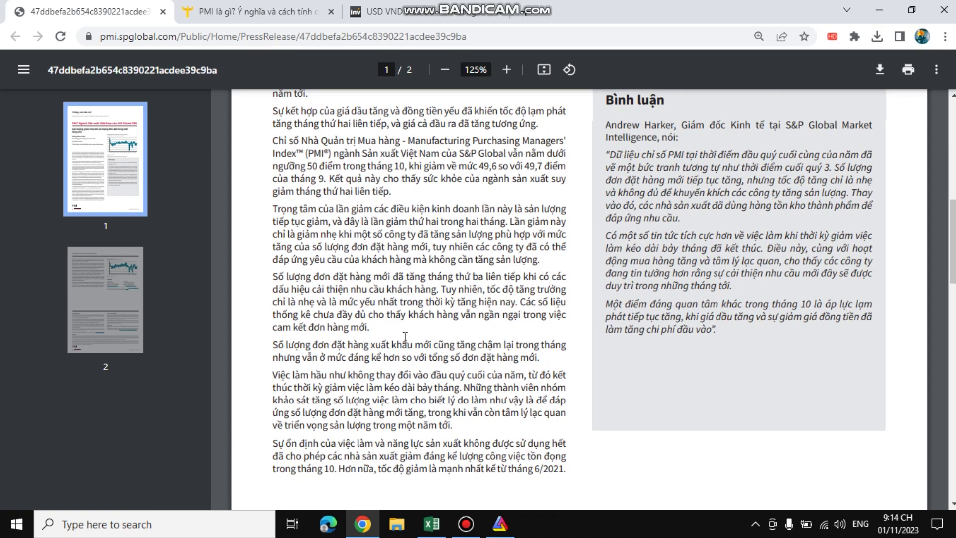
{"action": "scroll", "coordinate": [394, 349], "scroll_direction": "down", "scroll_amount": 1}
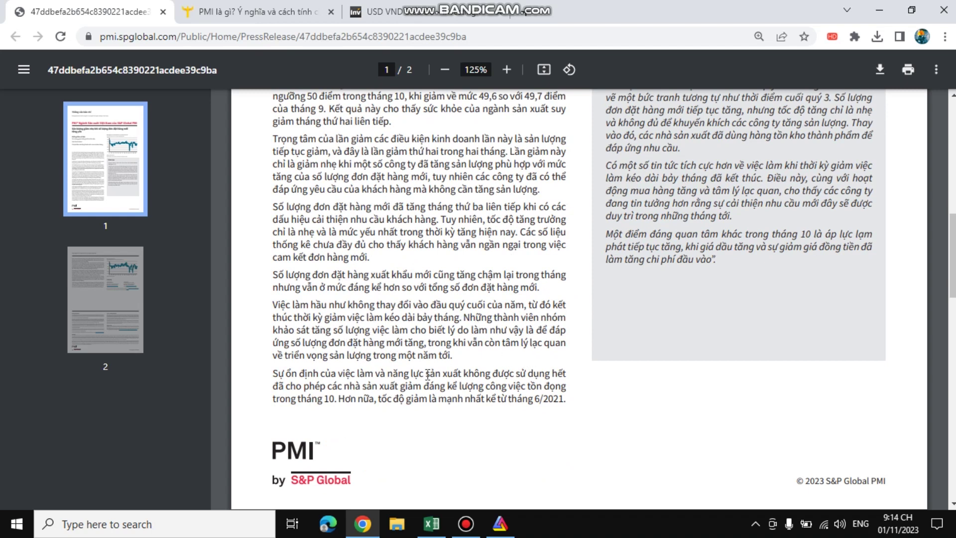
{"action": "scroll", "coordinate": [742, 356], "scroll_direction": "up", "scroll_amount": 1}
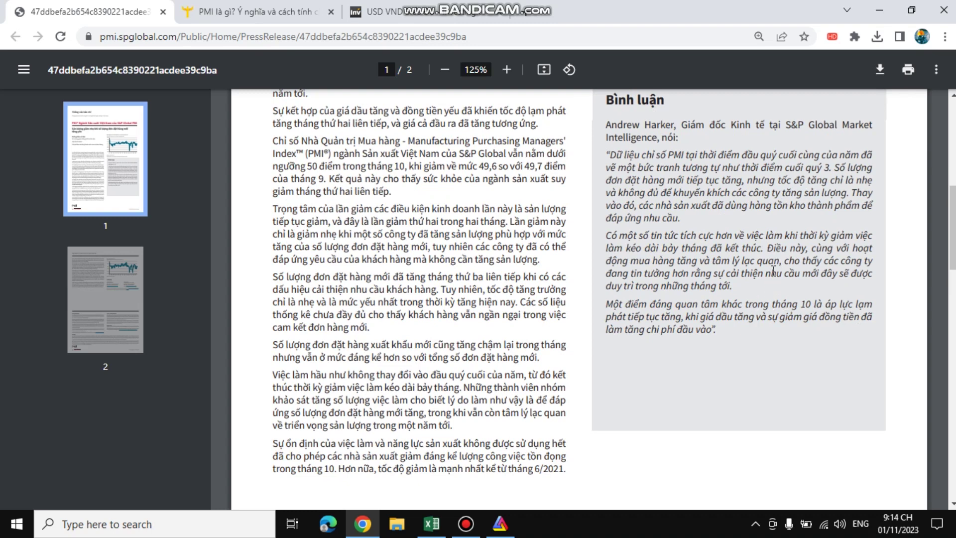
{"action": "scroll", "coordinate": [770, 269], "scroll_direction": "up", "scroll_amount": 1}
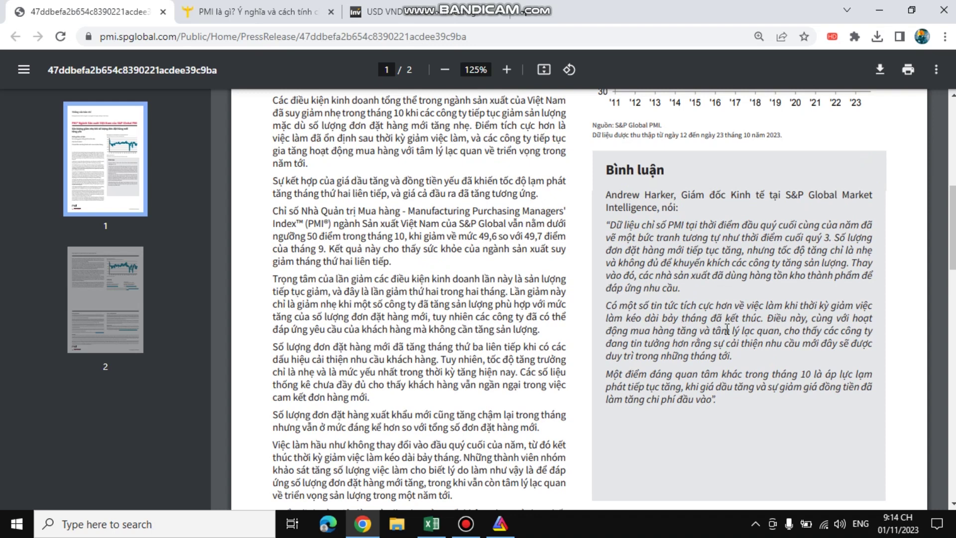
{"action": "scroll", "coordinate": [728, 329], "scroll_direction": "up", "scroll_amount": 2}
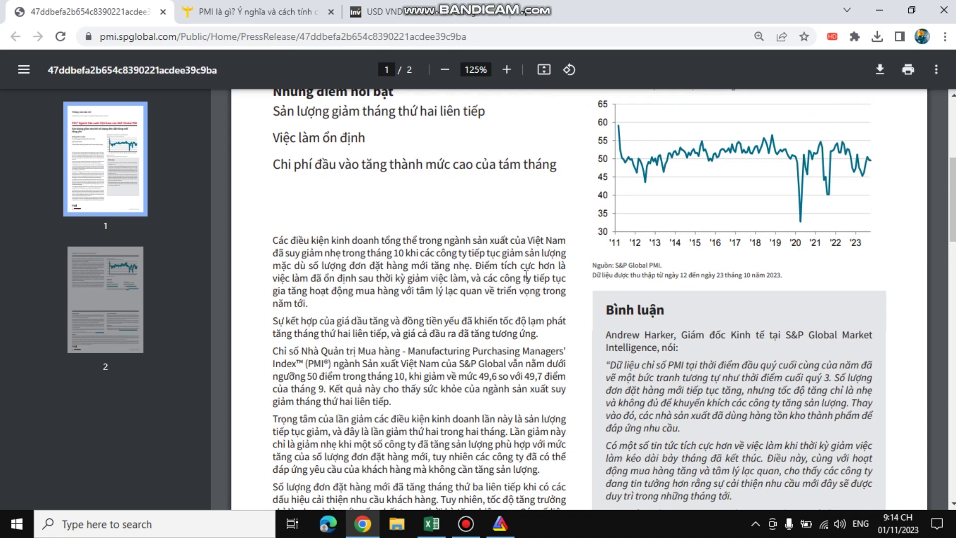
{"action": "left_click_drag", "start_coordinate": [477, 266], "coordinate": [462, 280]}
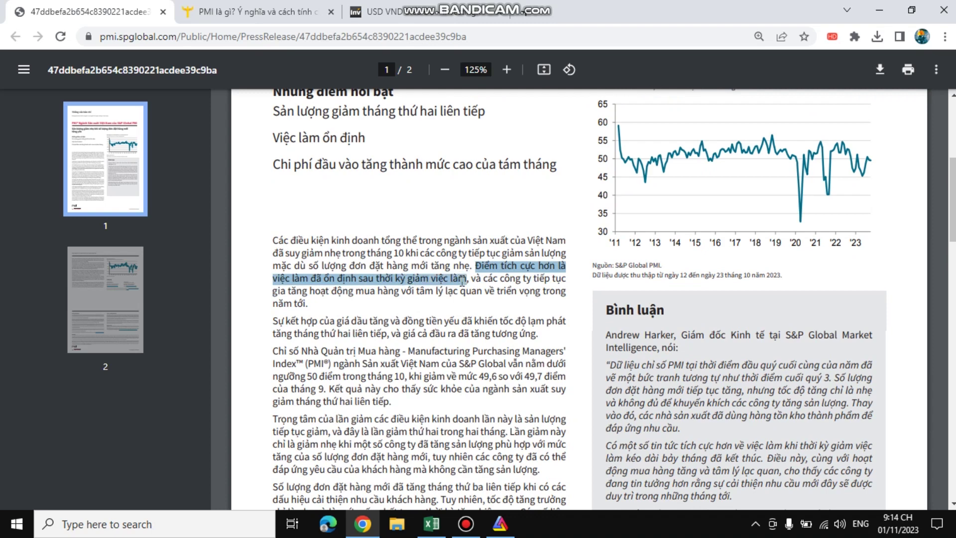
Step: Check the employment weight in the topi.vn list of manufacturing PMI components
{"action": "left_click", "coordinate": [273, 8]}
{"action": "scroll", "coordinate": [329, 347], "scroll_direction": "down", "scroll_amount": 1}
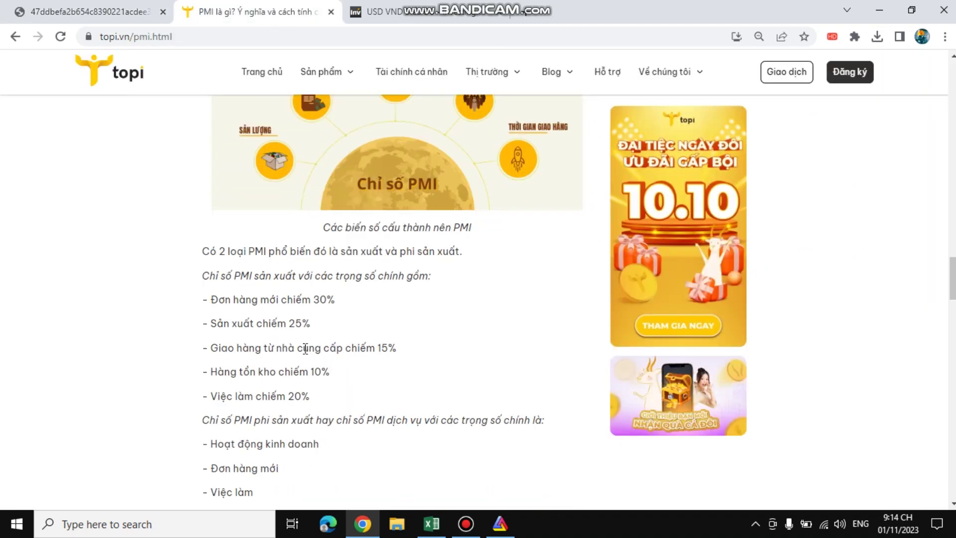
{"action": "left_click_drag", "start_coordinate": [209, 396], "coordinate": [315, 401]}
{"action": "left_click", "coordinate": [324, 396]}
Step: Highlight all five manufacturing PMI components in the topi.vn list, and single out the new orders weight
{"action": "mouse_move", "coordinate": [214, 299]}
{"action": "left_mouse_down"}
{"action": "mouse_move", "coordinate": [321, 371]}
{"action": "mouse_move", "coordinate": [342, 399]}
{"action": "mouse_move", "coordinate": [202, 299]}
{"action": "left_mouse_up"}
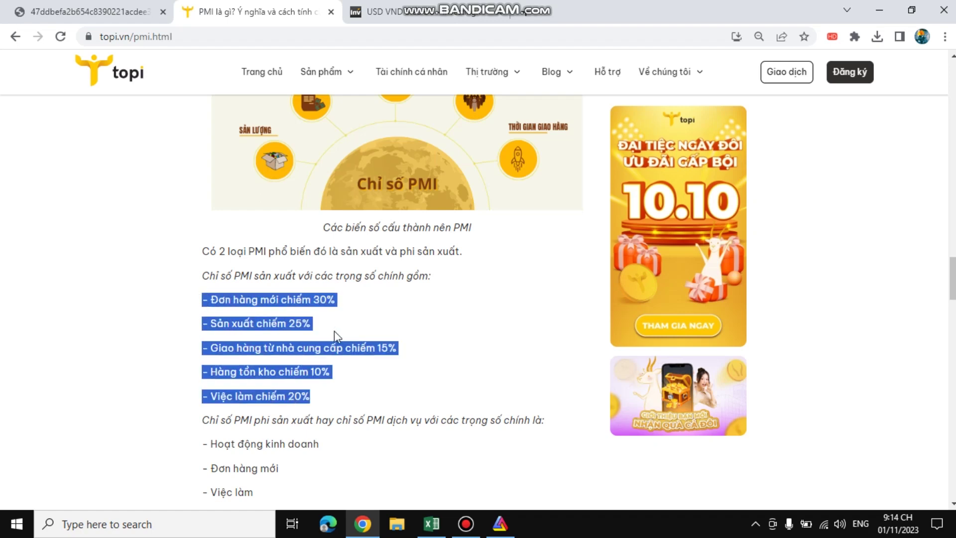
{"action": "left_click", "coordinate": [349, 307]}
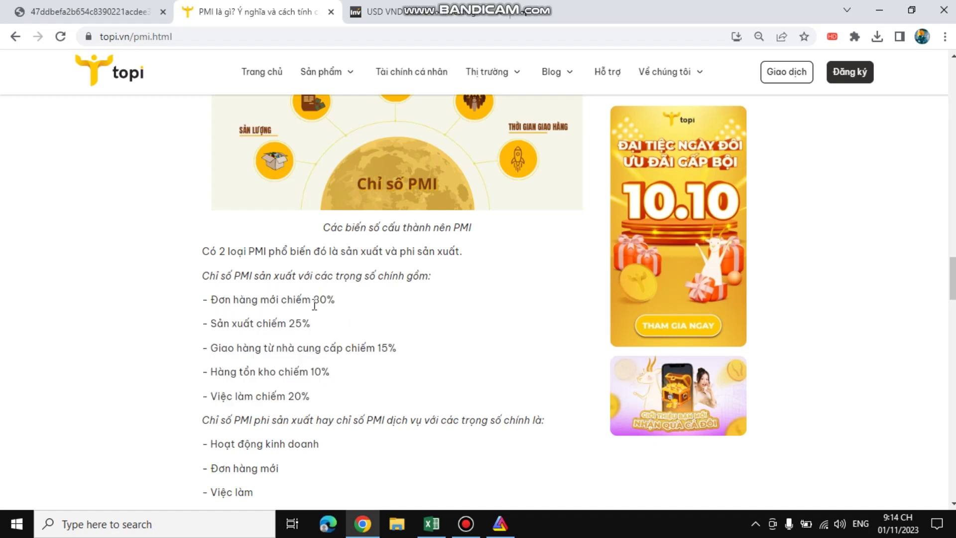
{"action": "left_click_drag", "start_coordinate": [314, 303], "coordinate": [329, 303]}
{"action": "key", "text": "F12"}
{"action": "left_click", "coordinate": [651, 64]}
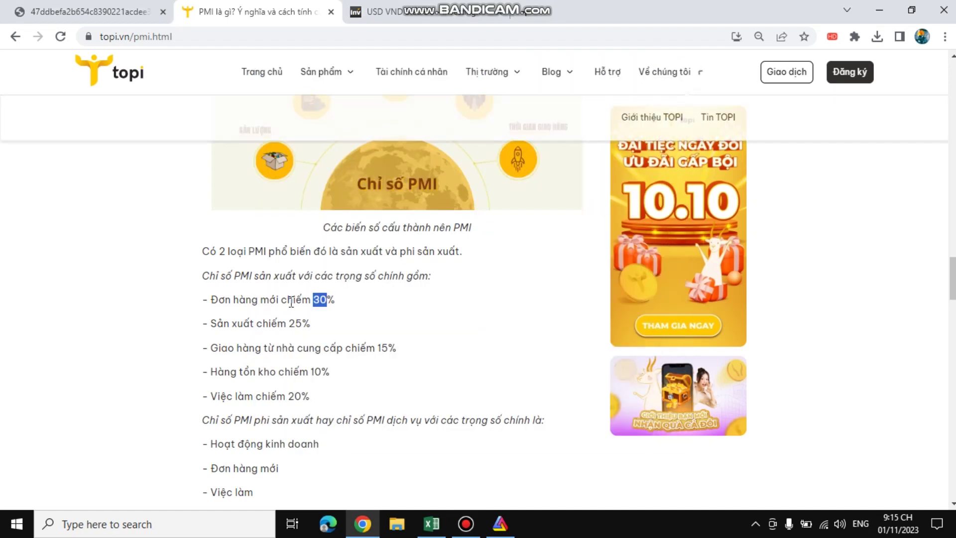
{"action": "left_click", "coordinate": [410, 308]}
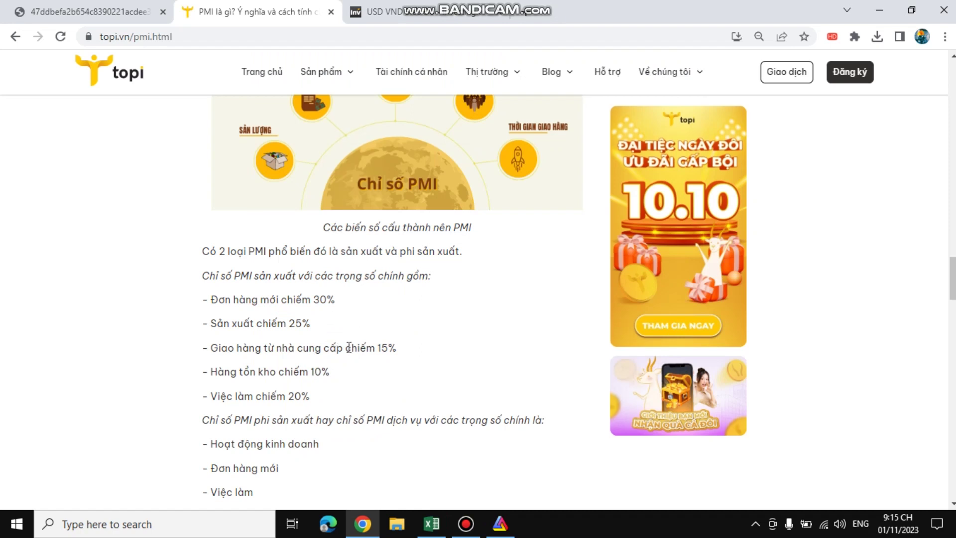
Step: Return to the PMI press release, and review the headline, key points and PMI chart on page 1
{"action": "scroll", "coordinate": [361, 367], "scroll_direction": "up", "scroll_amount": 3}
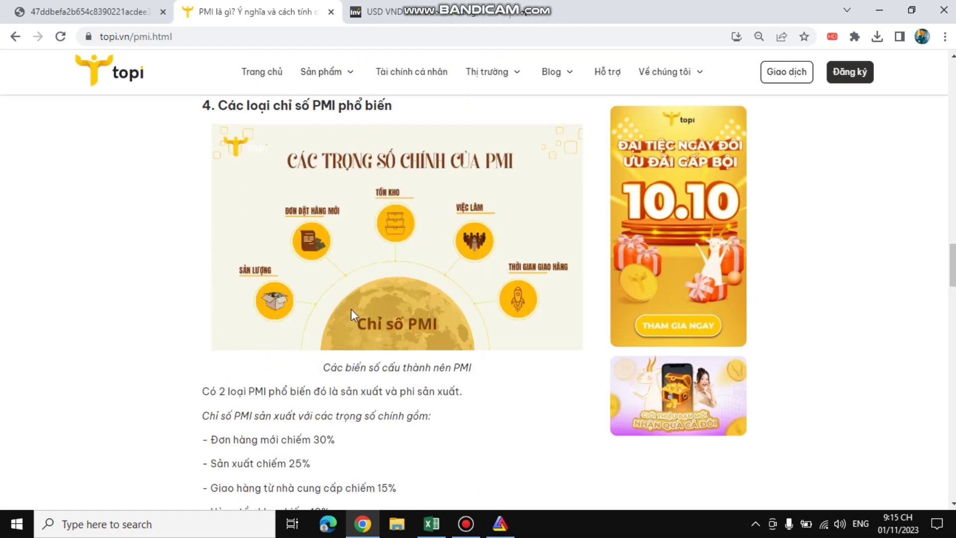
{"action": "left_click", "coordinate": [109, 11]}
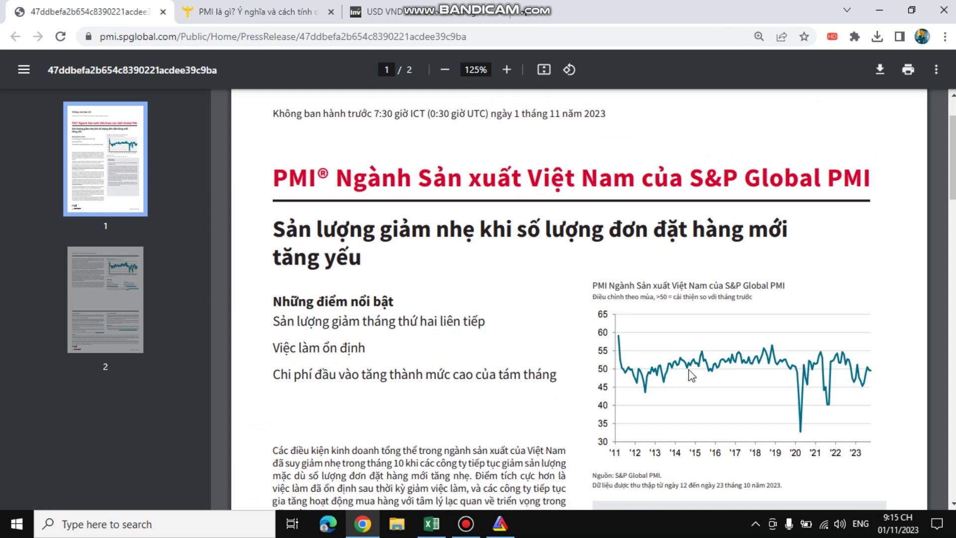
{"action": "scroll", "coordinate": [780, 376], "scroll_direction": "down", "scroll_amount": 1}
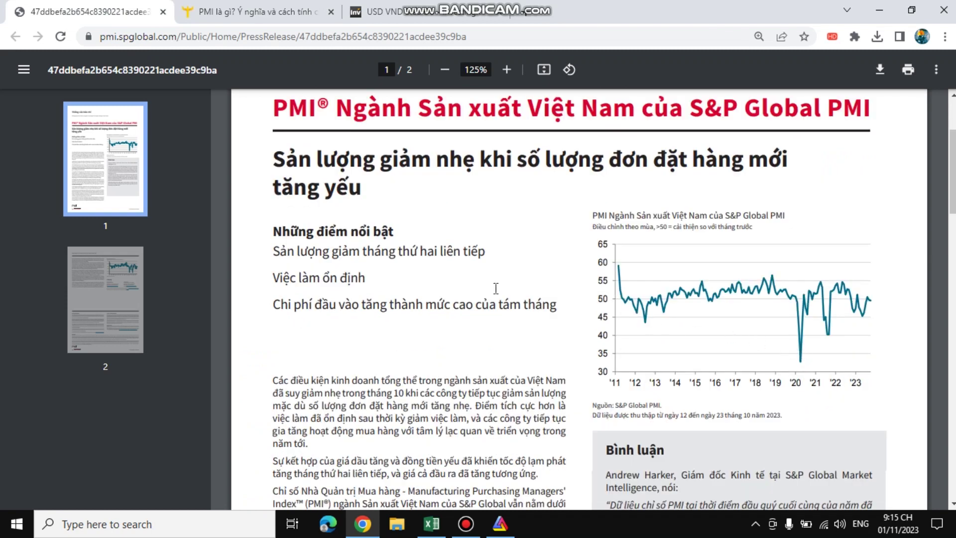
{"action": "scroll", "coordinate": [380, 254], "scroll_direction": "up", "scroll_amount": 1}
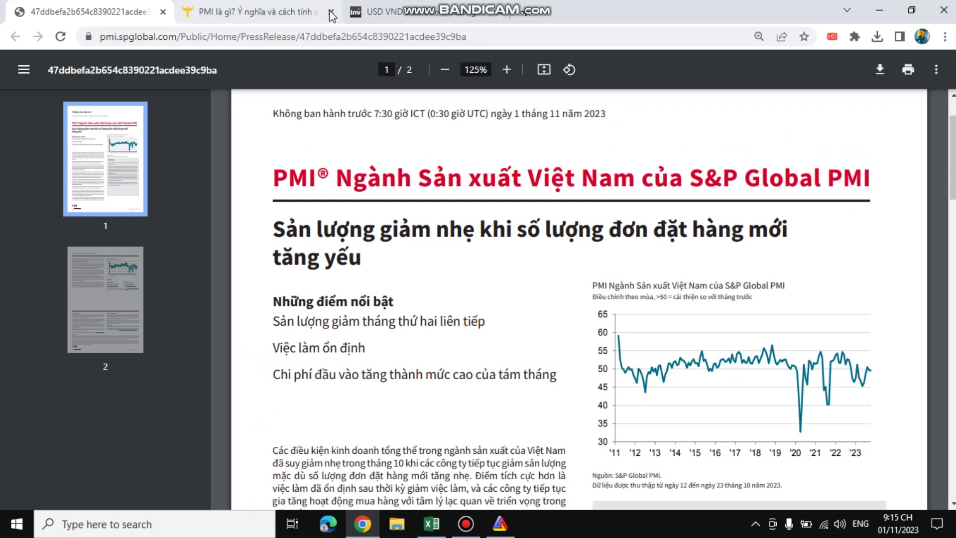
Step: Switch to the Excel valuation workbook, and highlight the PVD, VND and FTS rows with their allocation percentages
{"action": "left_click", "coordinate": [432, 524]}
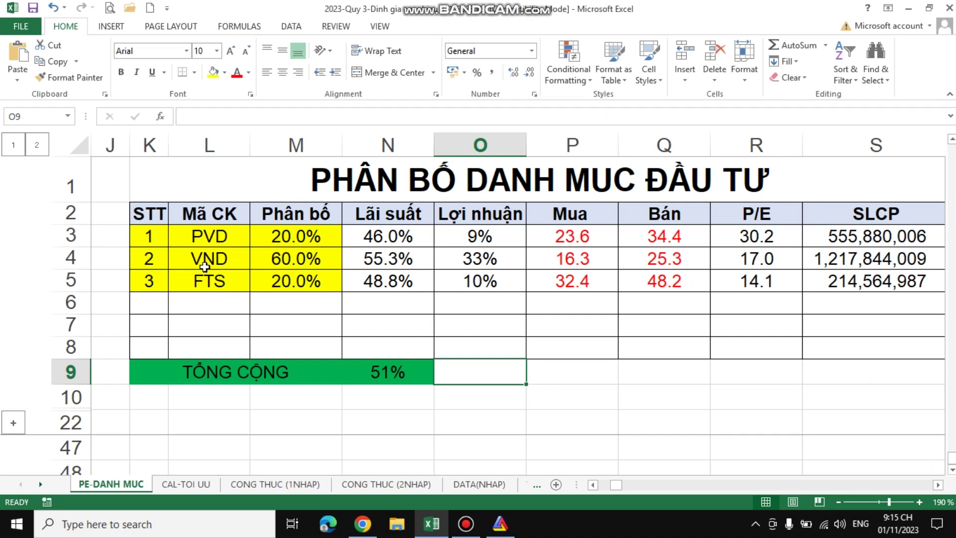
{"action": "left_click_drag", "start_coordinate": [133, 236], "coordinate": [314, 278]}
Step: Return to the USD/VND chart on Investing.com in Chrome, and examine the latest daily candles with the RSI and MACD divergence lines
{"action": "left_click", "coordinate": [363, 524]}
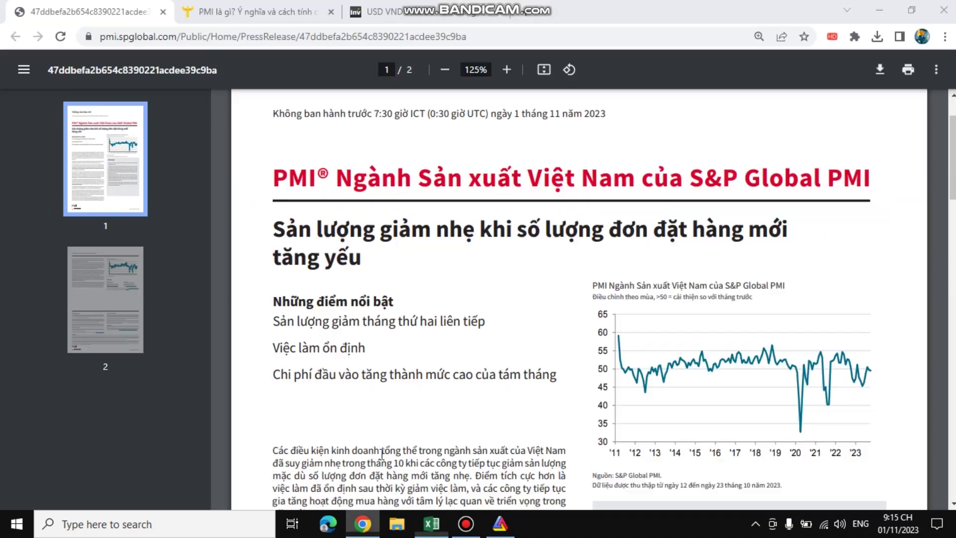
{"action": "left_click", "coordinate": [416, 5]}
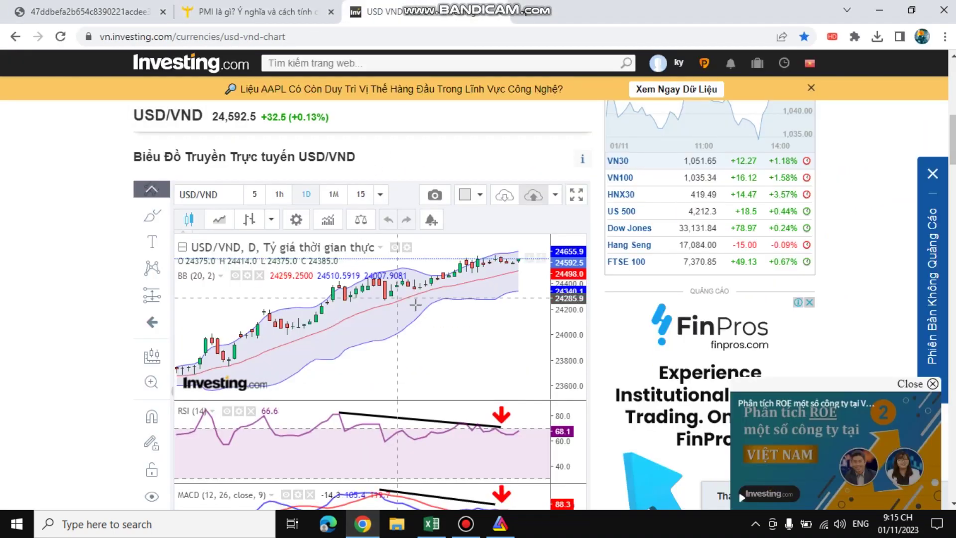
{"action": "left_click_drag", "start_coordinate": [521, 352], "coordinate": [497, 348]}
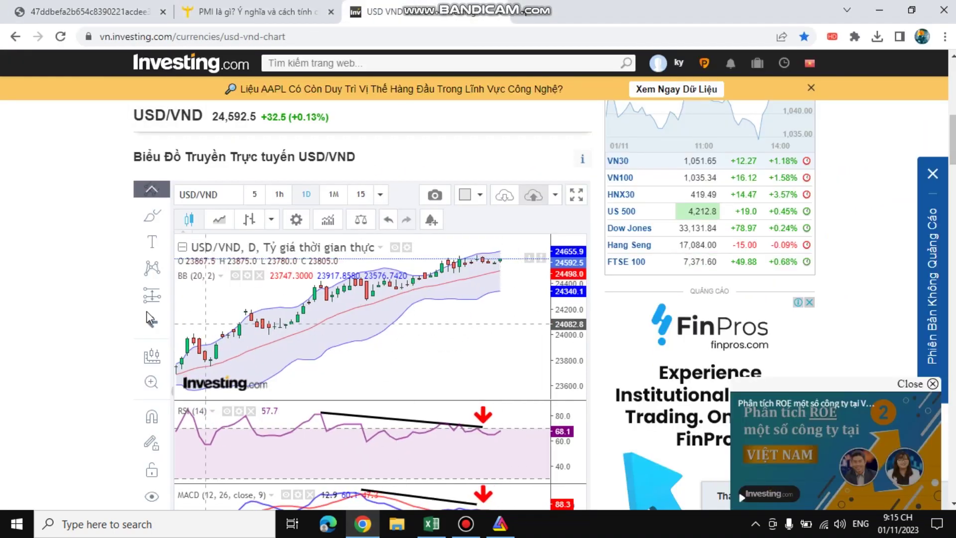
{"action": "scroll", "coordinate": [122, 309], "scroll_direction": "down", "scroll_amount": 1}
{"action": "left_click_drag", "start_coordinate": [499, 269], "coordinate": [510, 273]}
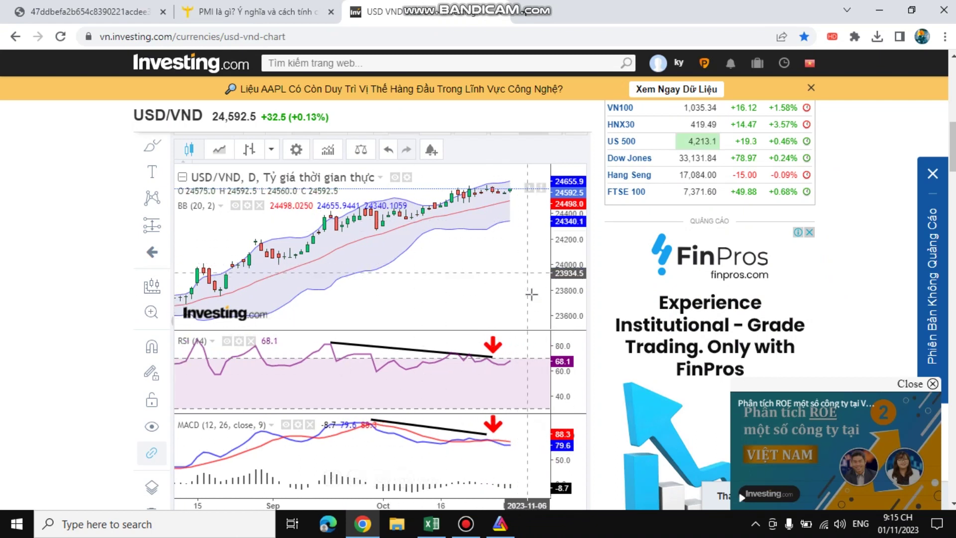
{"action": "scroll", "coordinate": [425, 285], "scroll_direction": "up", "scroll_amount": 1}
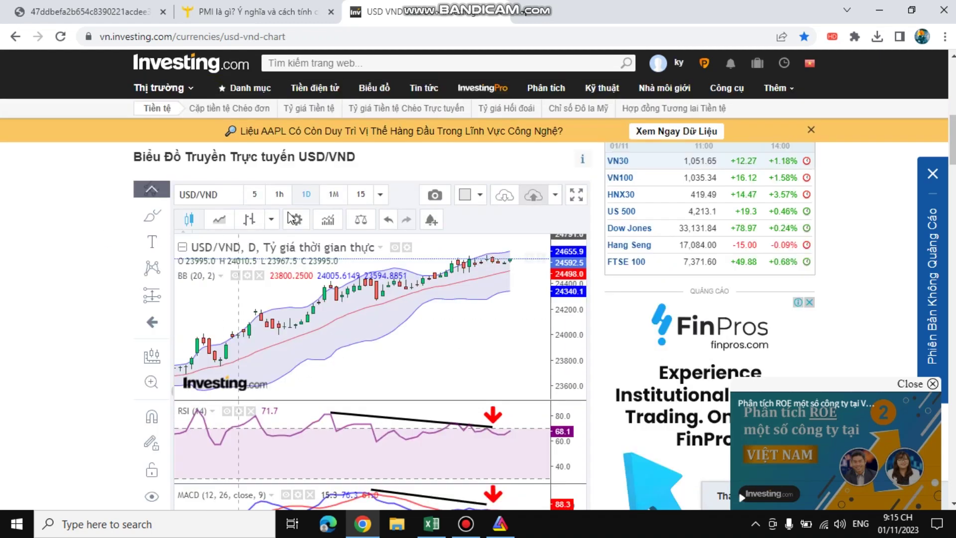
Step: Set the USD/VND chart to the 1-week interval, and examine the recent price trend, RSI and MACD
{"action": "left_click", "coordinate": [381, 198]}
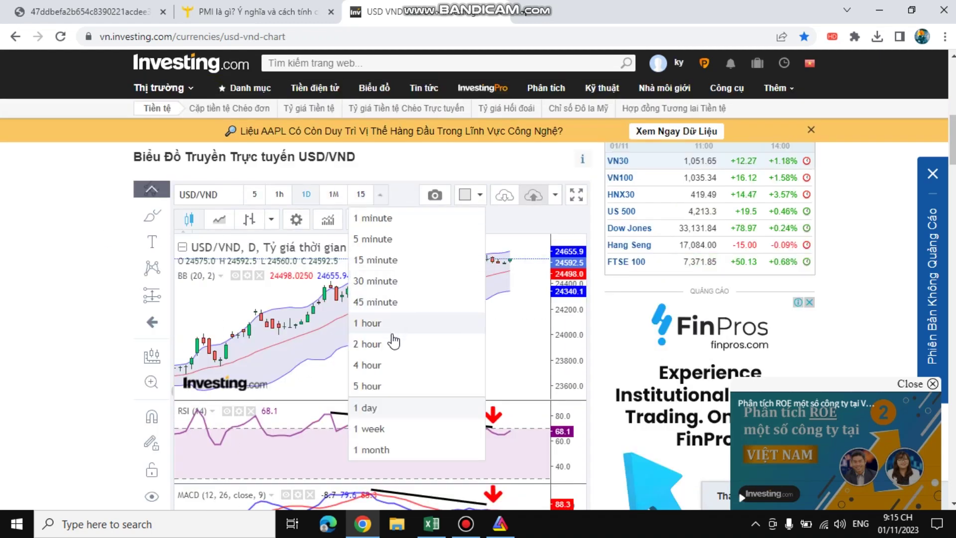
{"action": "left_click", "coordinate": [380, 430]}
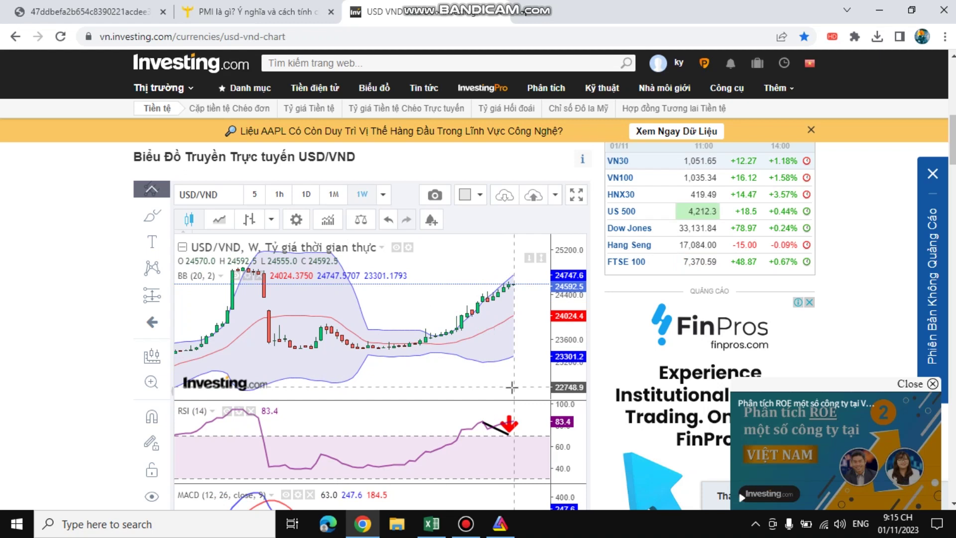
{"action": "scroll", "coordinate": [513, 298], "scroll_direction": "down", "scroll_amount": 2}
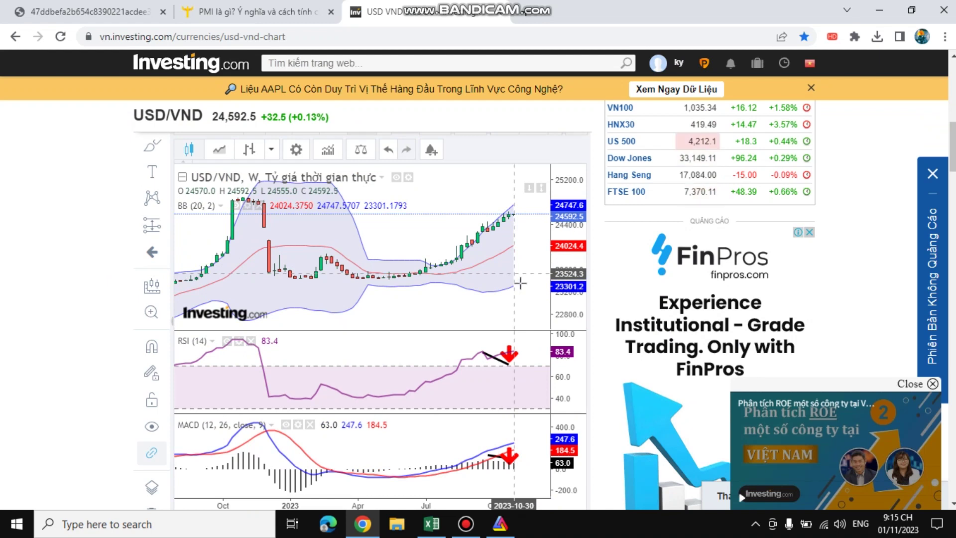
{"action": "scroll", "coordinate": [527, 225], "scroll_direction": "up", "scroll_amount": 1}
{"action": "scroll", "coordinate": [527, 225], "scroll_direction": "up", "scroll_amount": 1}
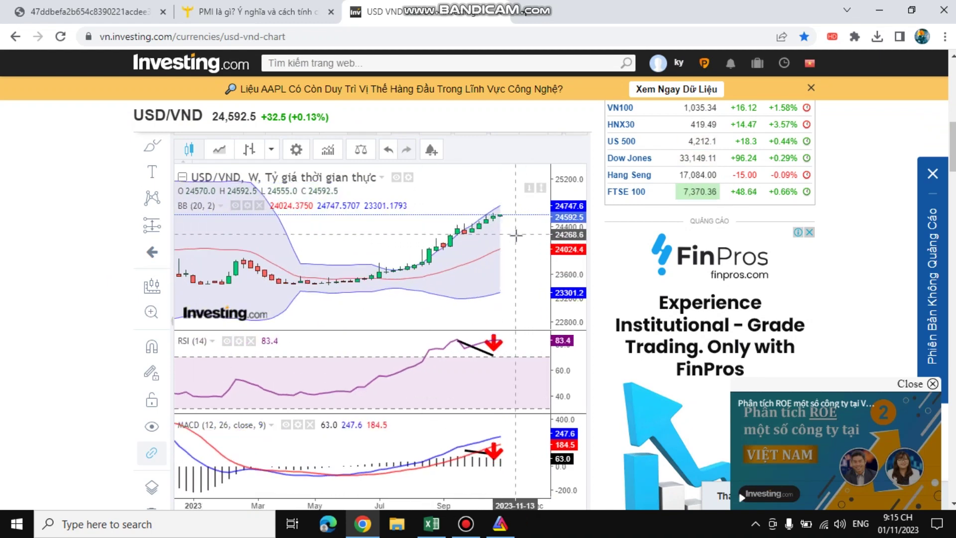
{"action": "scroll", "coordinate": [506, 227], "scroll_direction": "up", "scroll_amount": 1}
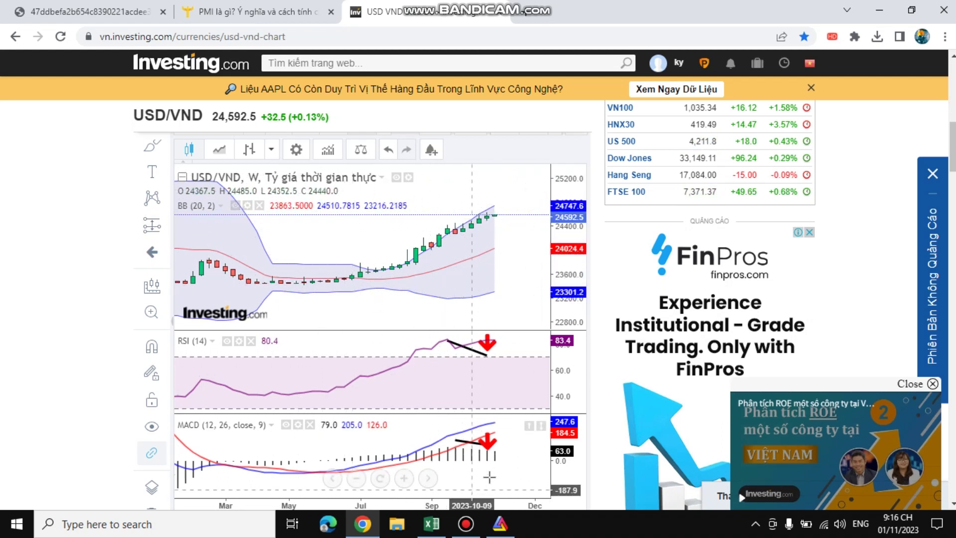
{"action": "left_click", "coordinate": [247, 7]}
{"action": "left_click", "coordinate": [379, 11]}
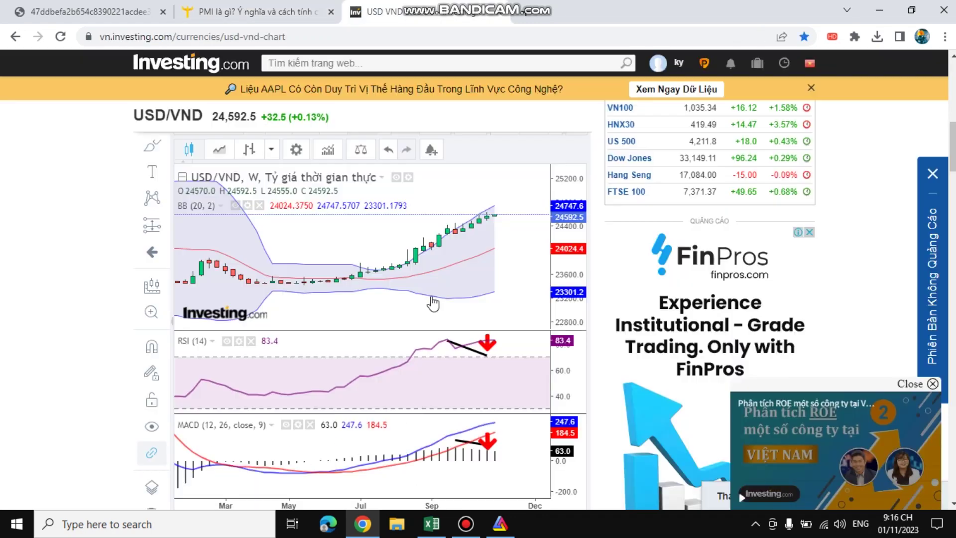
Step: Go back to the Excel workbook, and review the number, stock code and allocation columns for PVD, VND and FTS, header included
{"action": "left_click", "coordinate": [423, 521]}
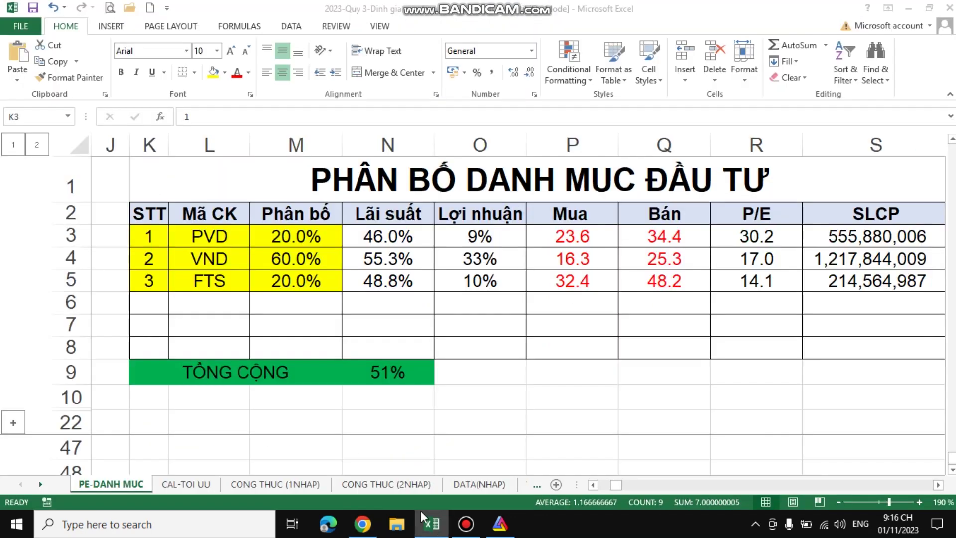
{"action": "left_click", "coordinate": [299, 421]}
{"action": "left_click", "coordinate": [147, 214]}
{"action": "left_click_drag", "start_coordinate": [150, 236], "coordinate": [309, 280]}
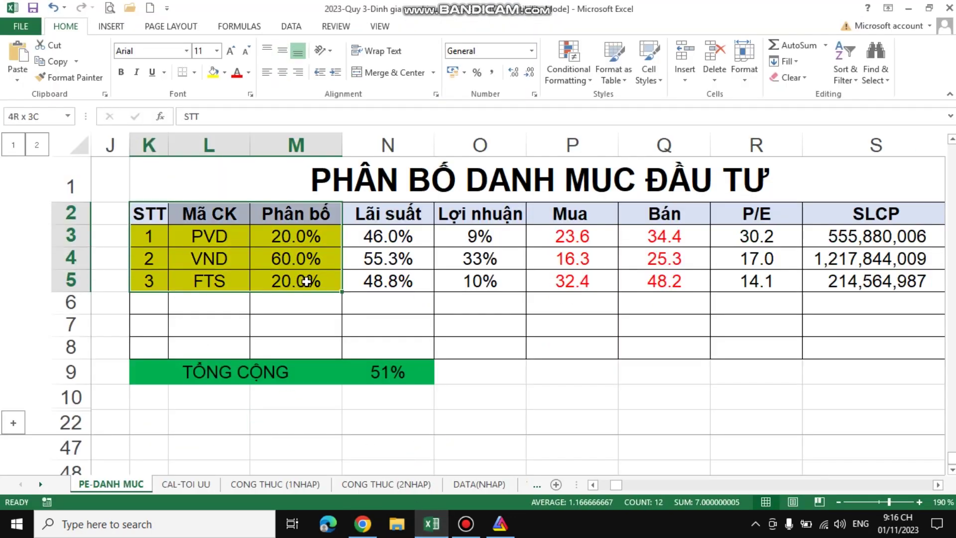
{"action": "left_click", "coordinate": [324, 301]}
{"action": "left_click_drag", "start_coordinate": [150, 236], "coordinate": [315, 280]}
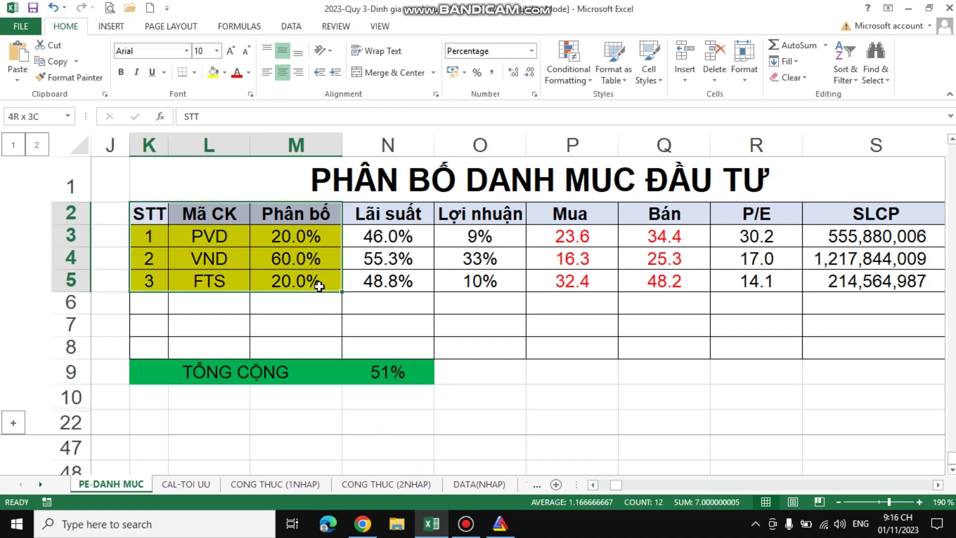
{"action": "left_click", "coordinate": [313, 305]}
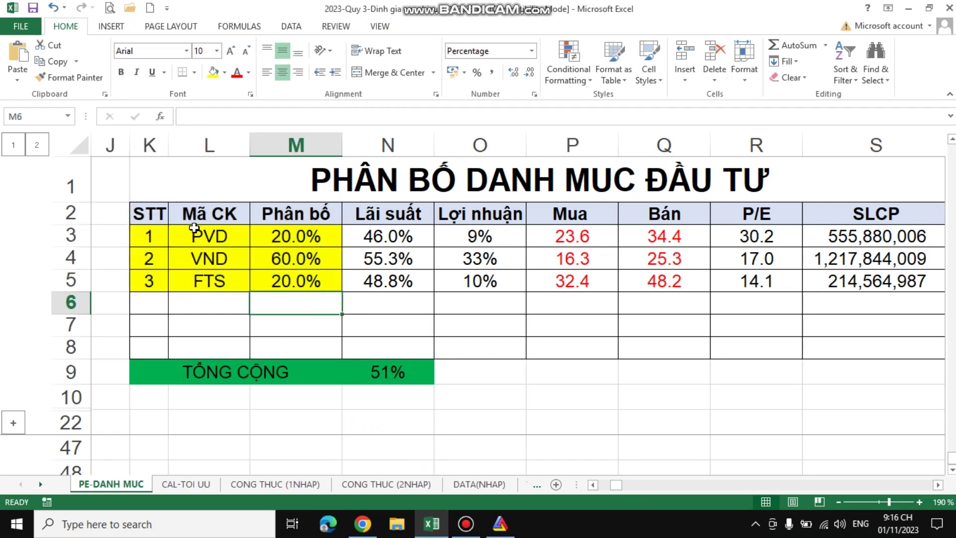
{"action": "left_click_drag", "start_coordinate": [146, 213], "coordinate": [321, 282]}
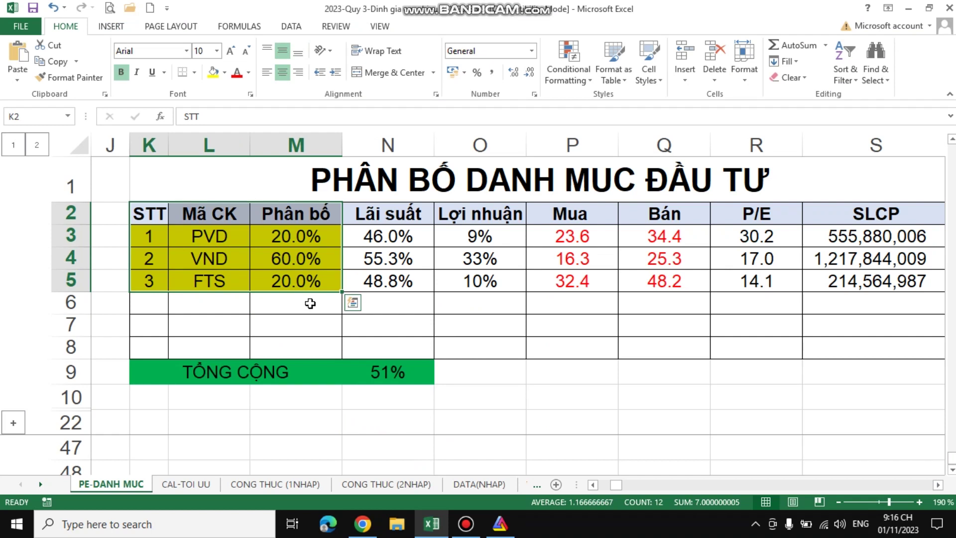
{"action": "left_click", "coordinate": [310, 304]}
{"action": "left_click", "coordinate": [448, 369]}
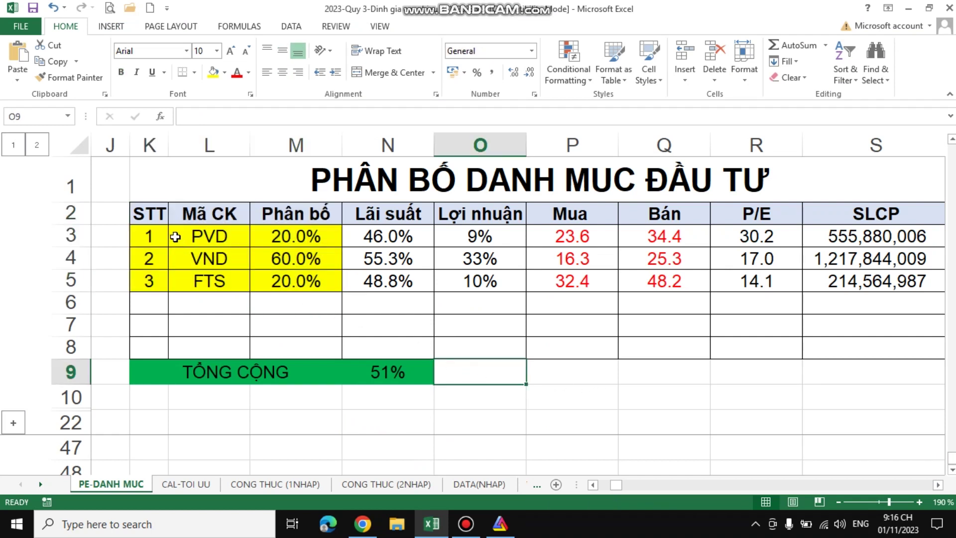
{"action": "left_click_drag", "start_coordinate": [147, 214], "coordinate": [300, 278]}
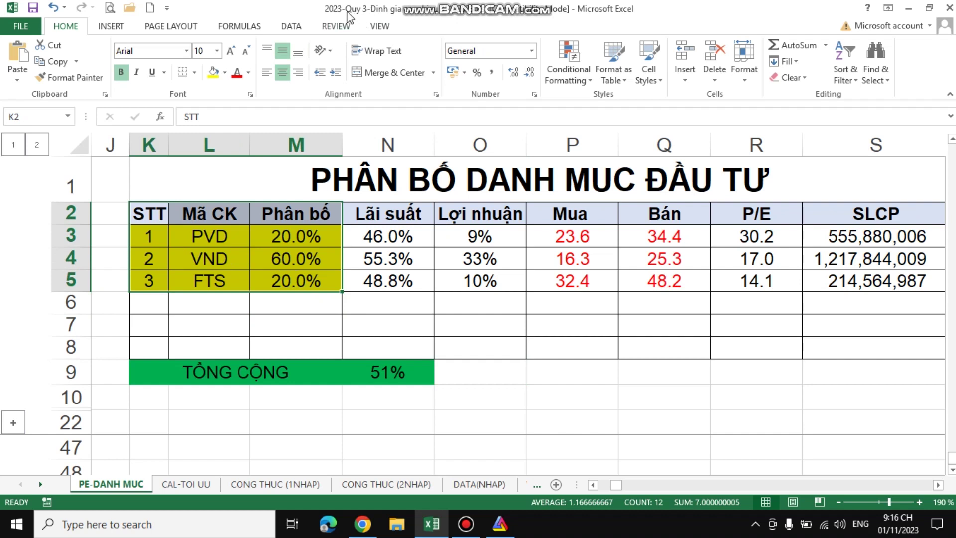
{"action": "left_click", "coordinate": [480, 364]}
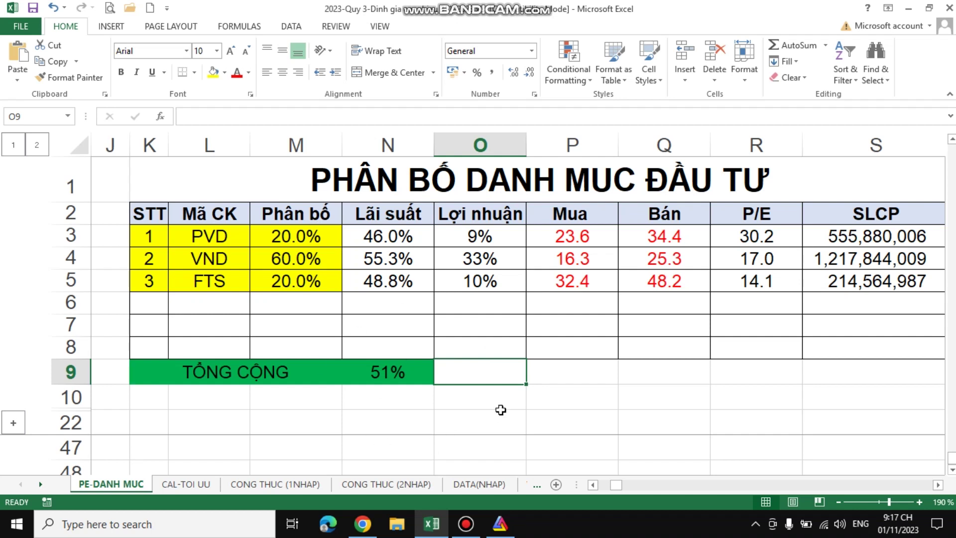
{"action": "left_click", "coordinate": [476, 522]}
{"action": "left_click", "coordinate": [638, 110]}
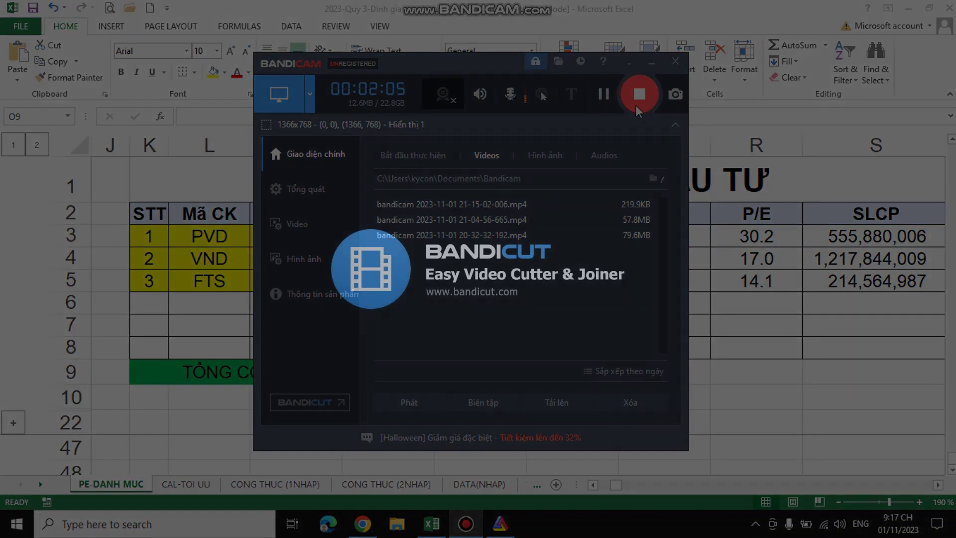